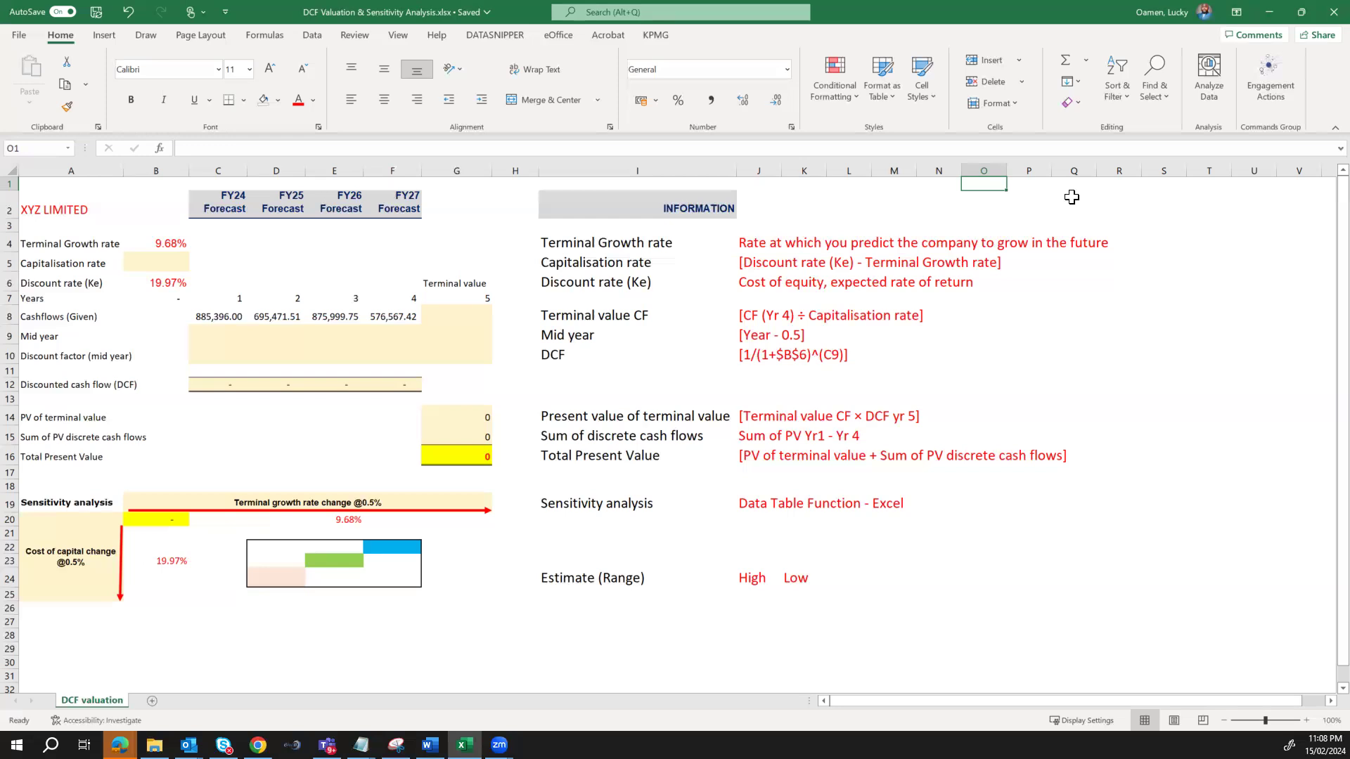
left_click(164, 281)
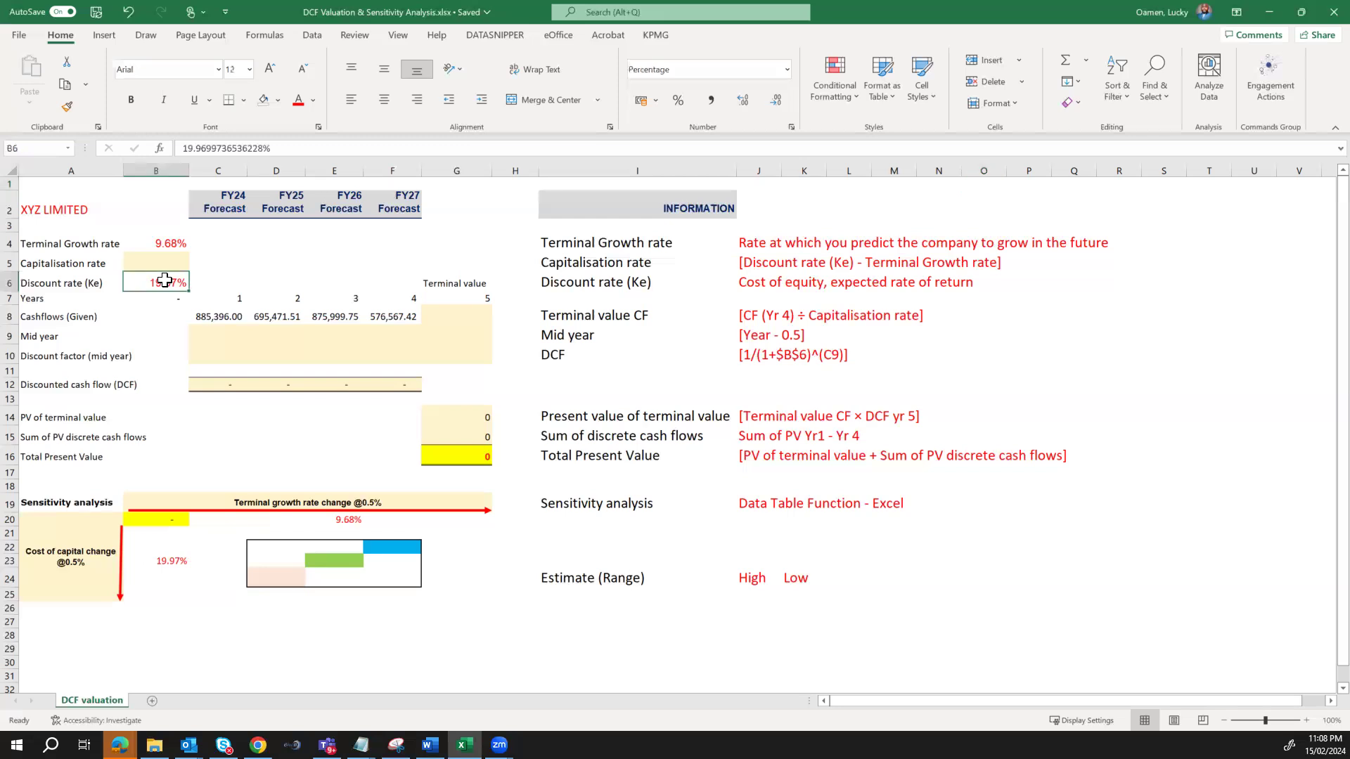
left_click(97, 266)
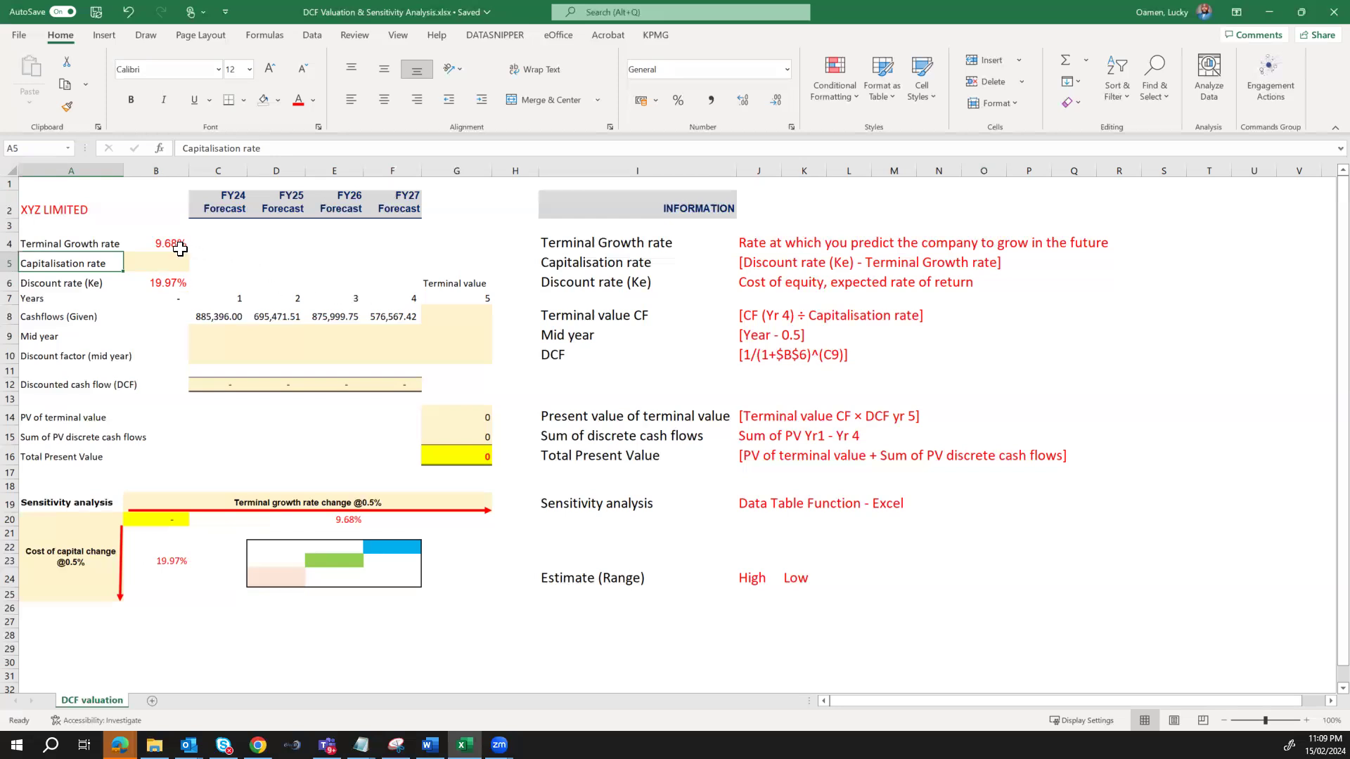
left_click(644, 244)
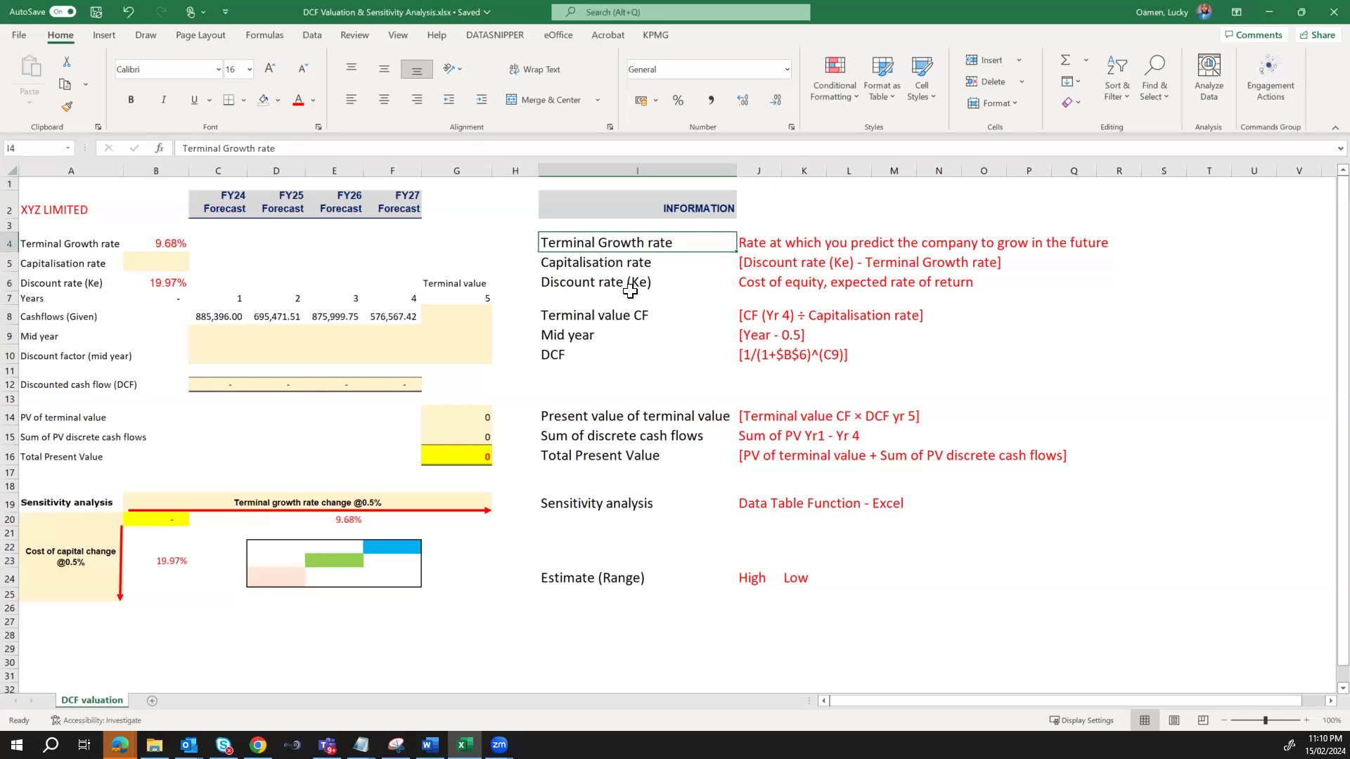
left_click(620, 264)
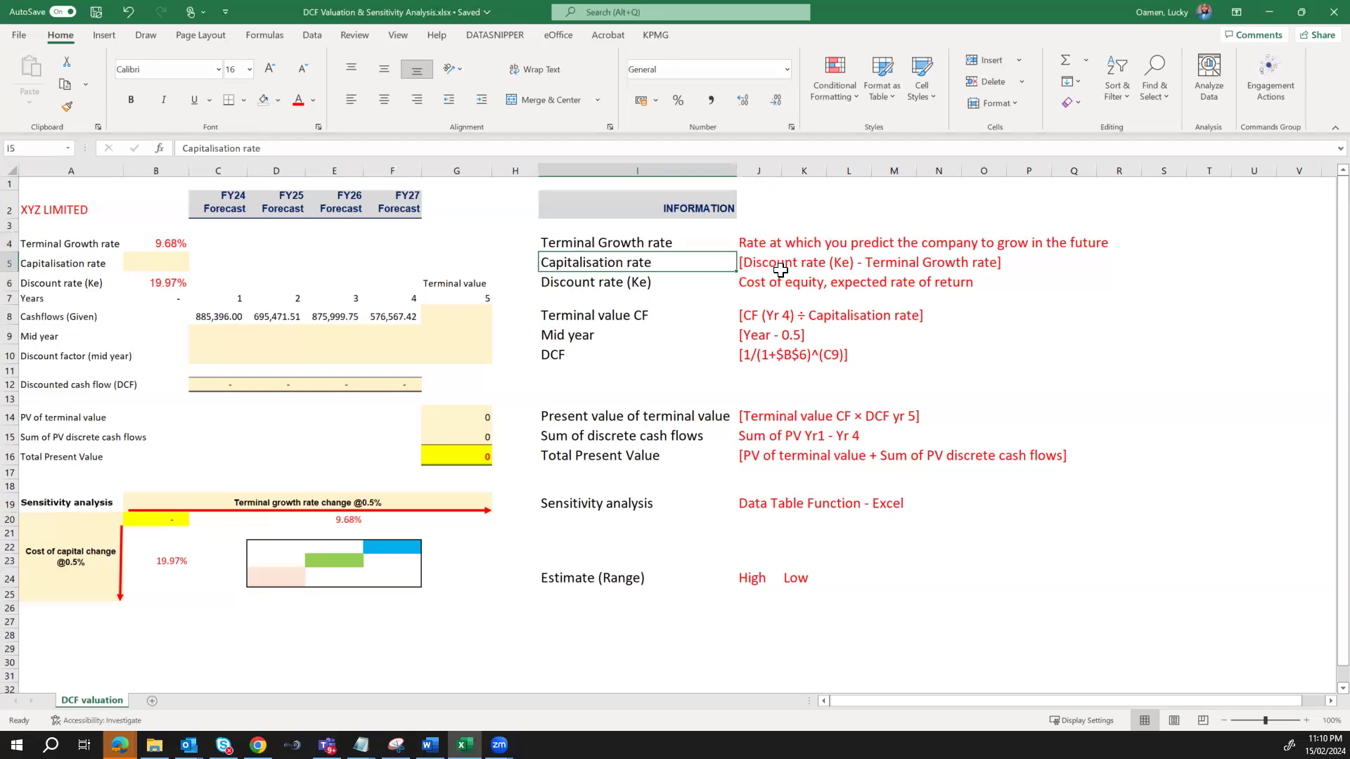
Calculate the capitalisation rate in B5 as discount rate minus terminal growth rate, using =B6-B4.
left_click(172, 265)
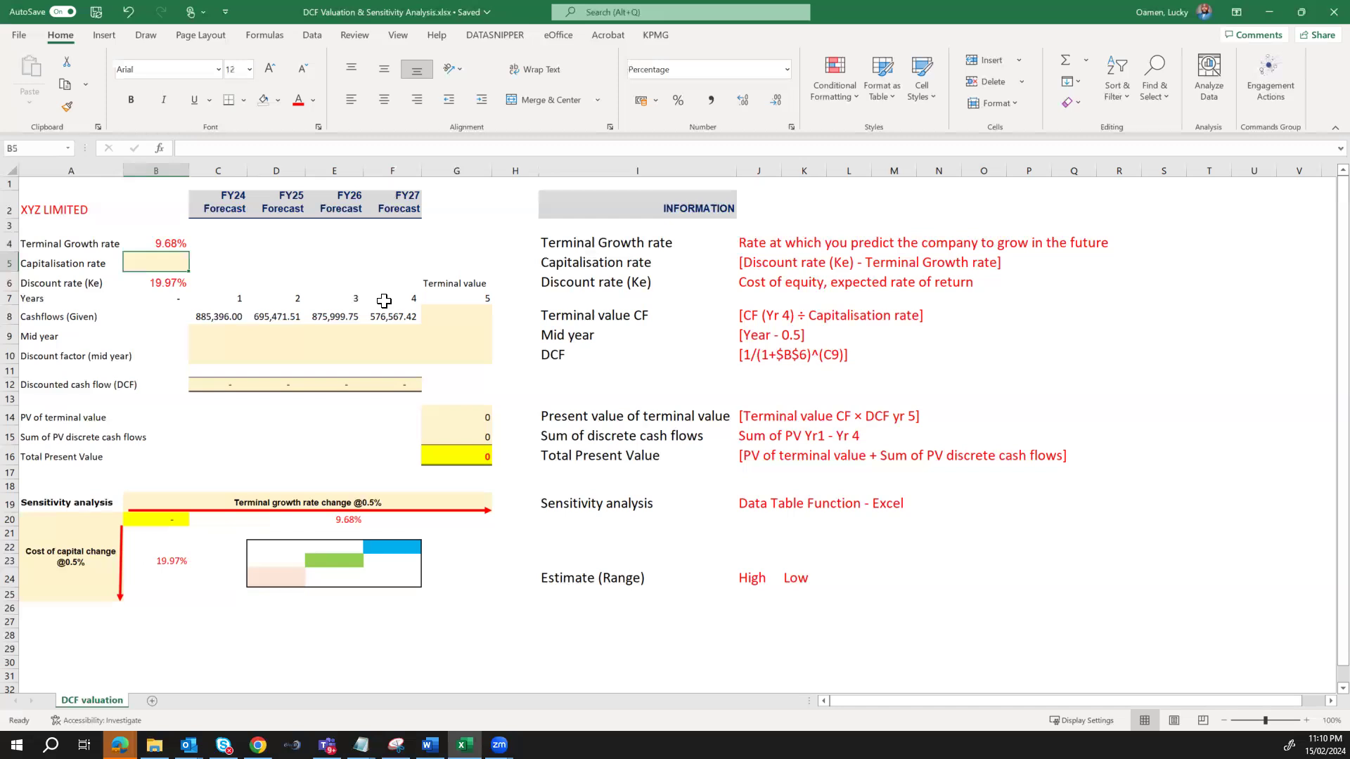
type("=")
key("Down")
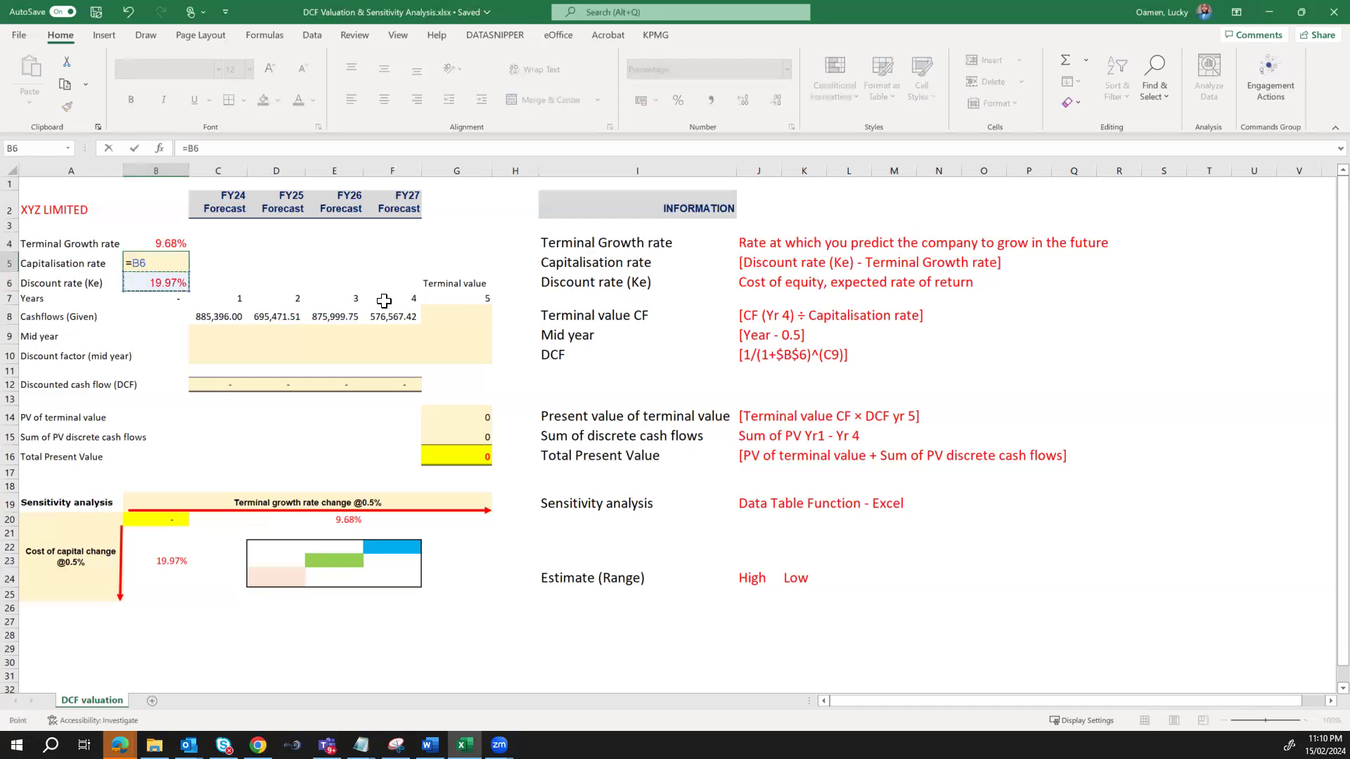
type("-")
key("Up")
key("ctrl+Return")
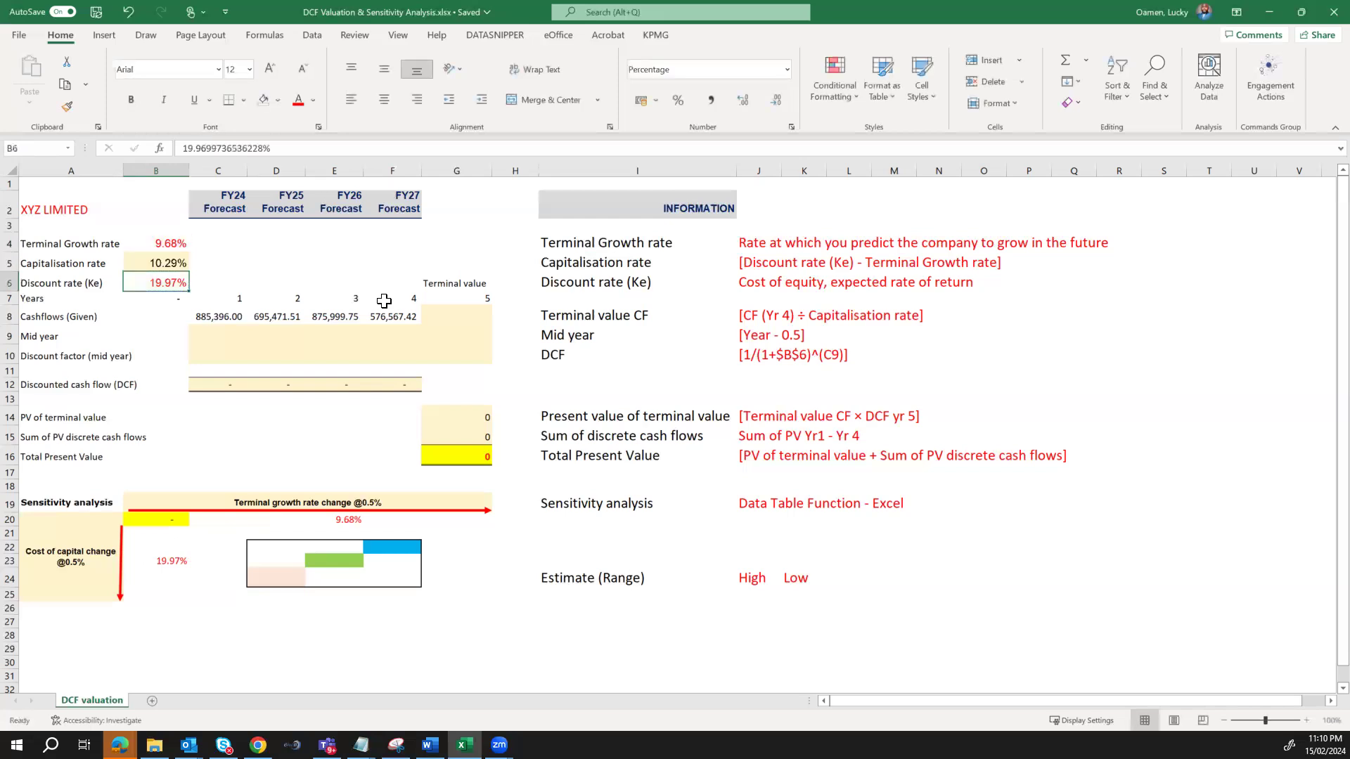
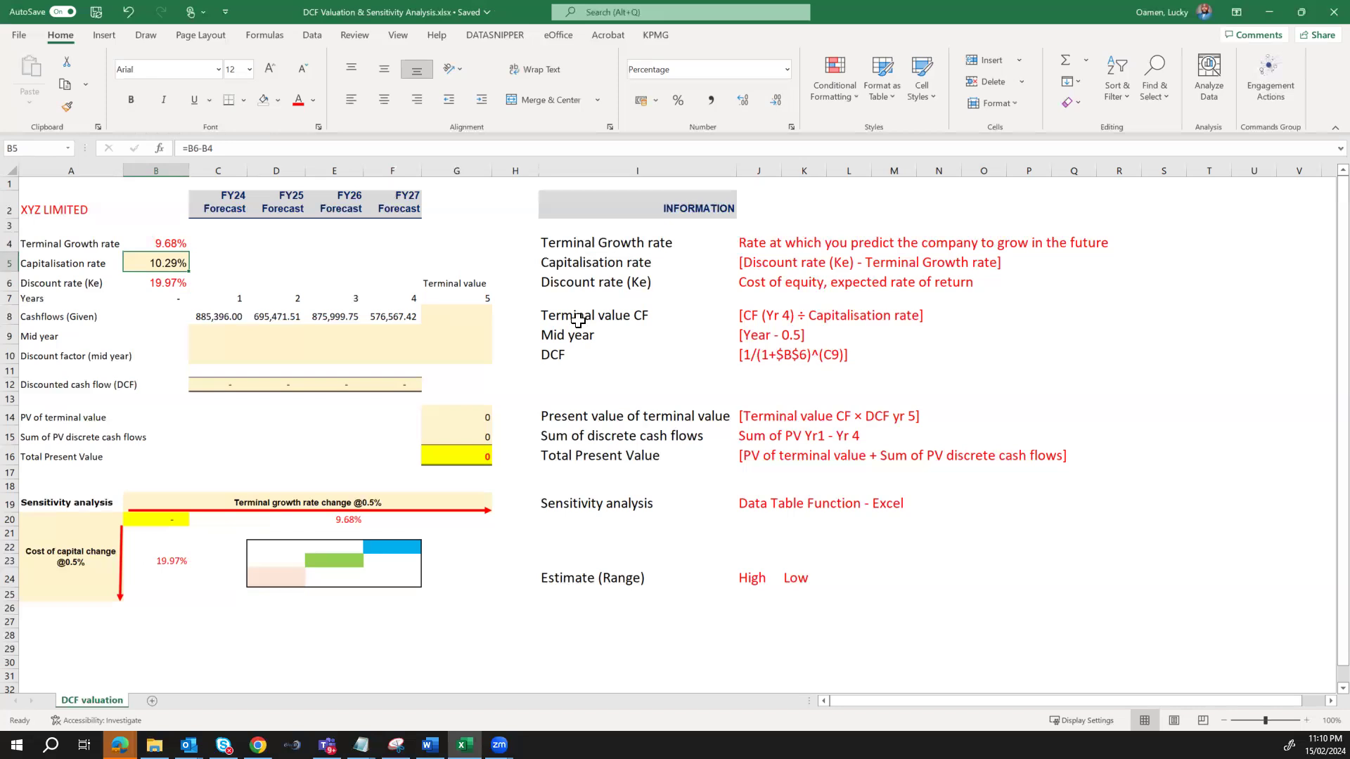
Calculate the terminal value cash flow in G8 by dividing the year 4 cash flow by the capitalisation rate, =F8/B5.
left_click(407, 316)
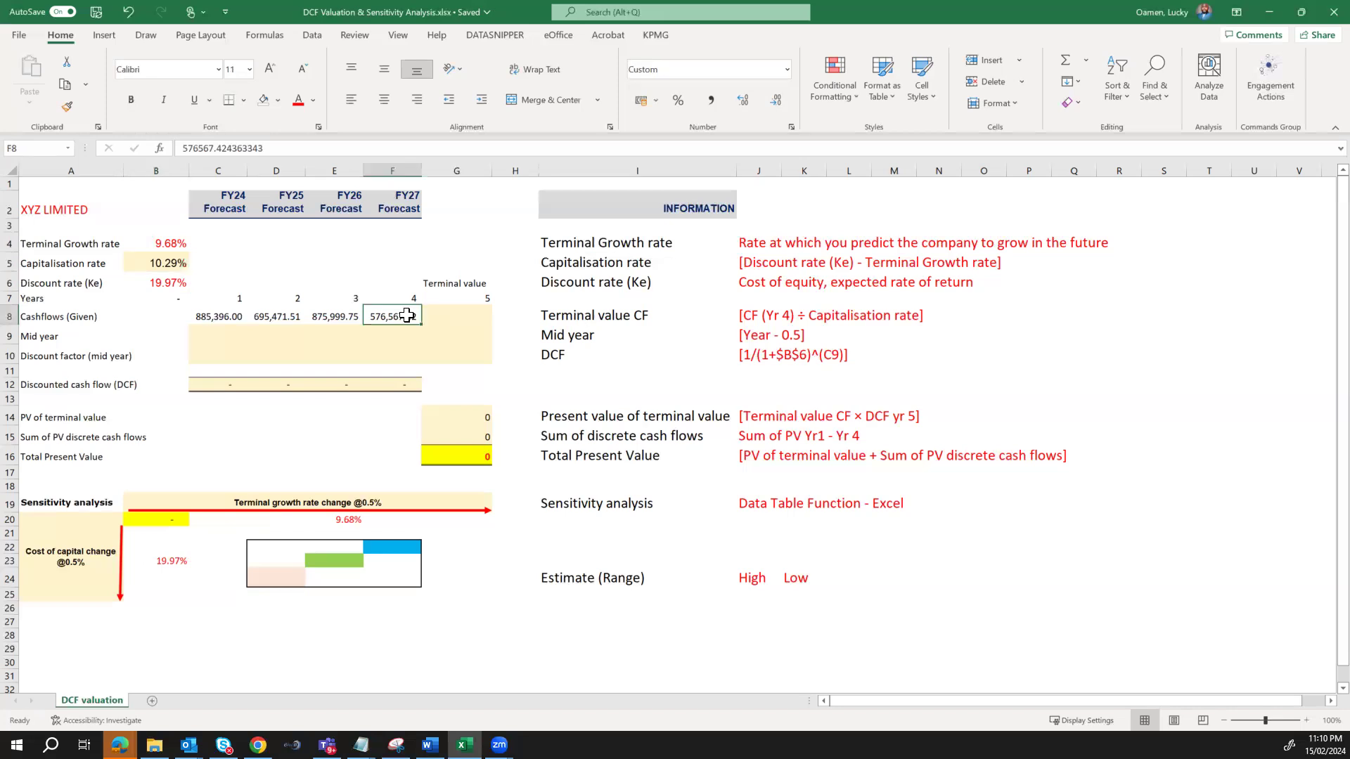
left_click(455, 316)
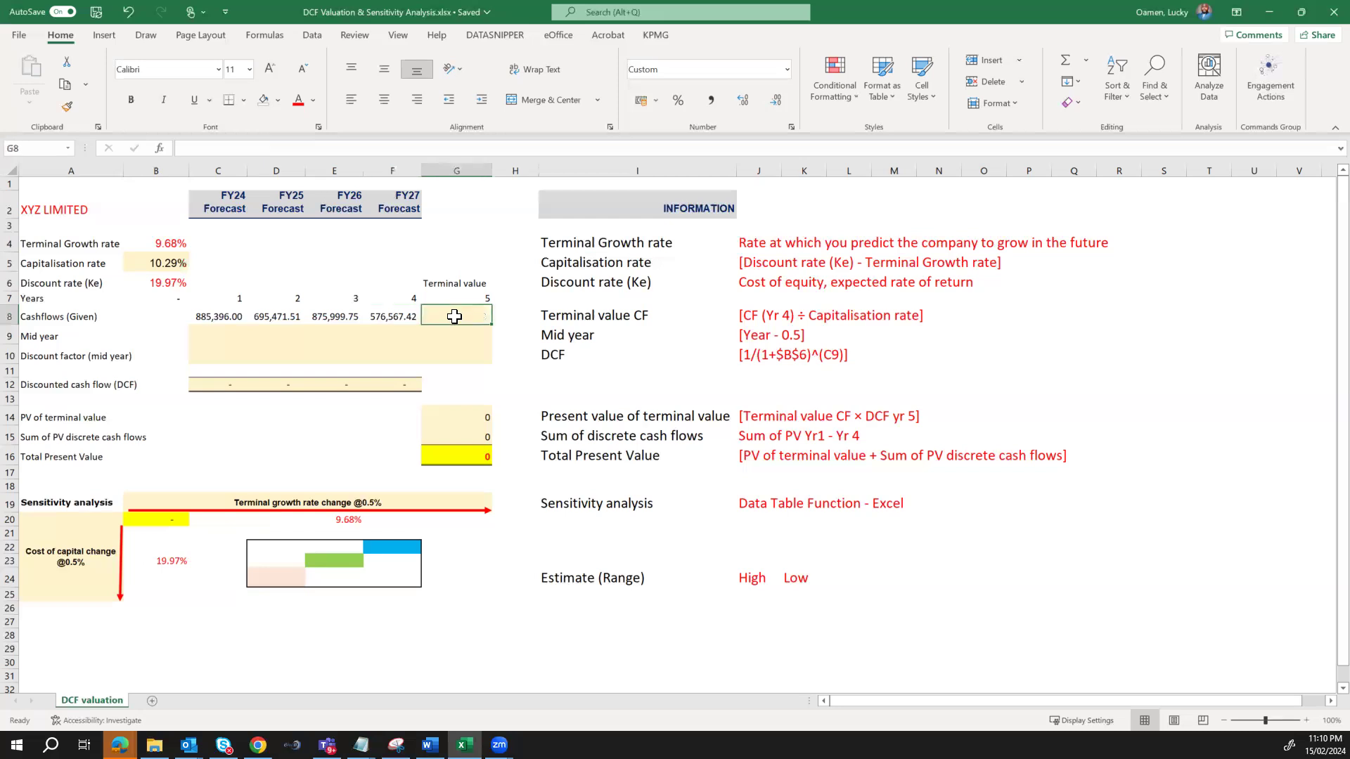
type("=")
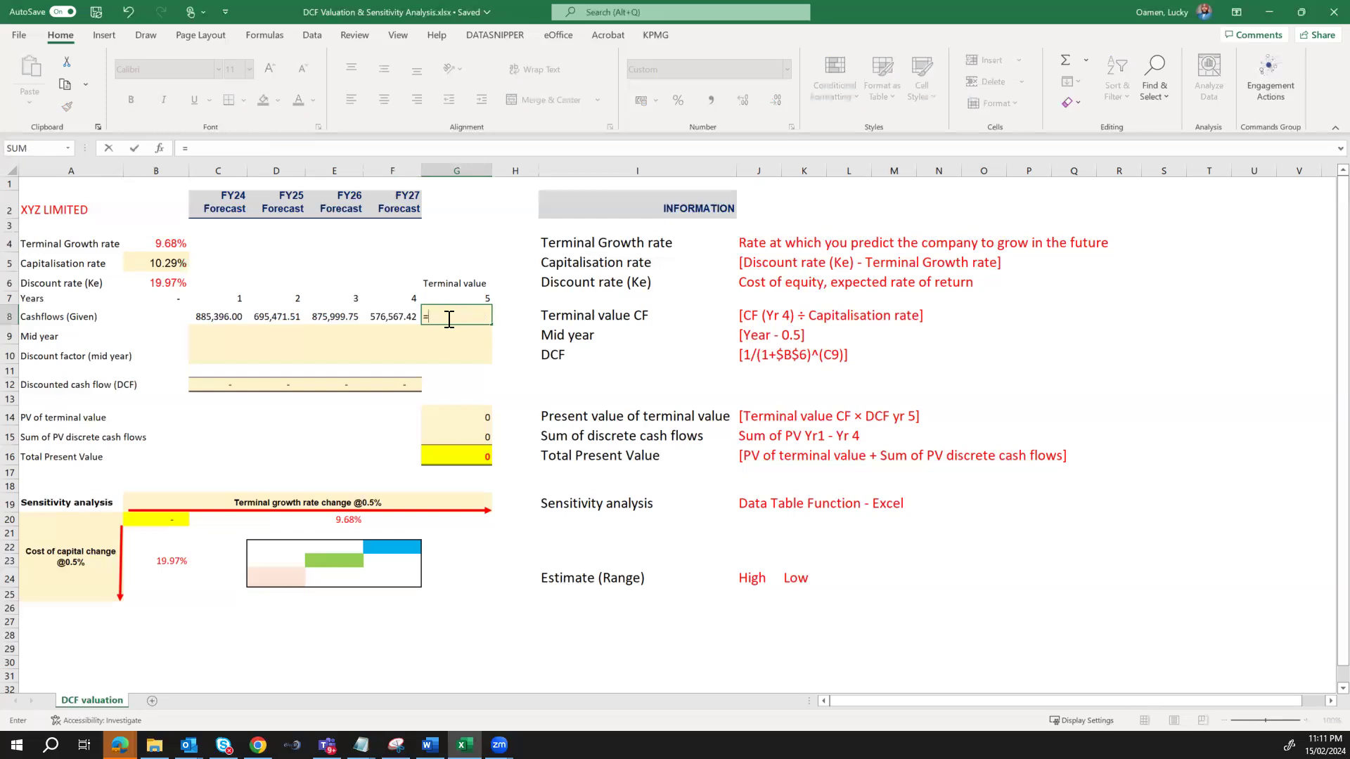
left_click(392, 322)
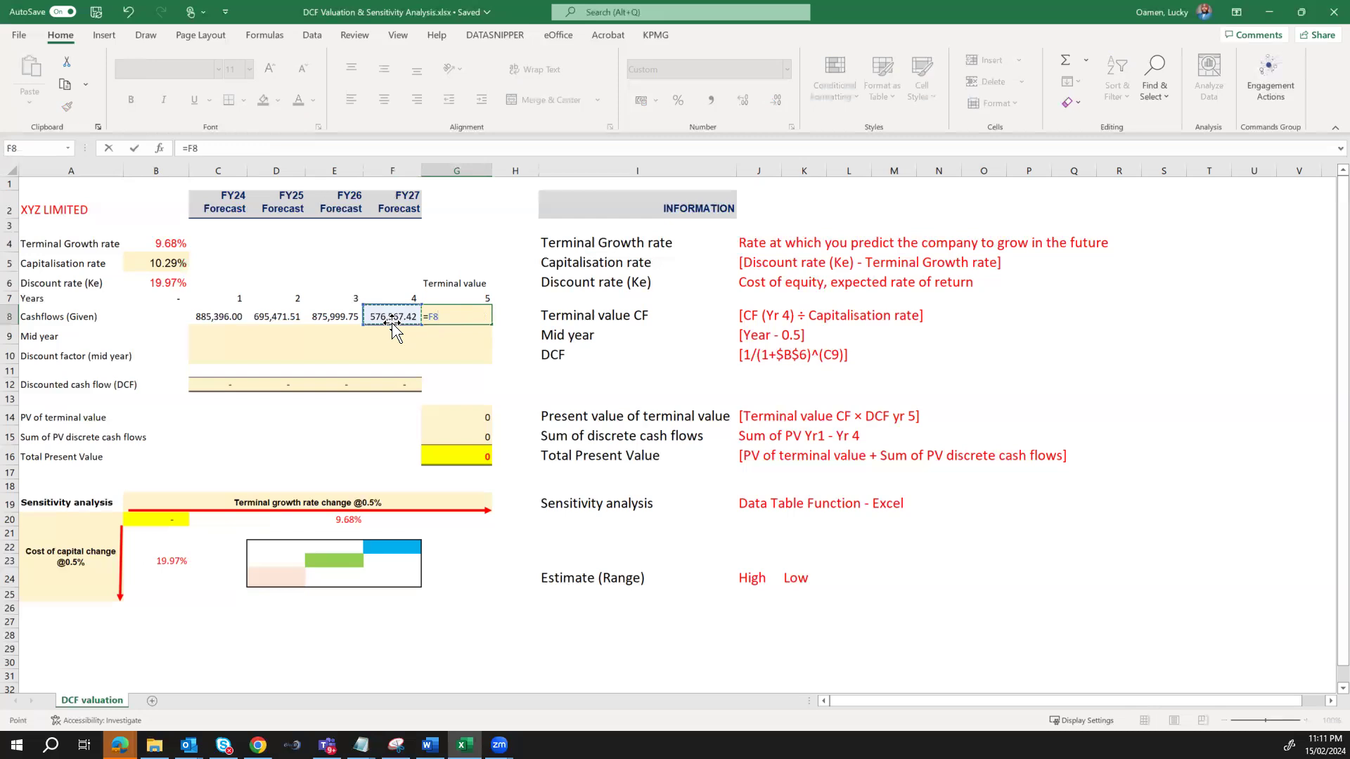
type("/")
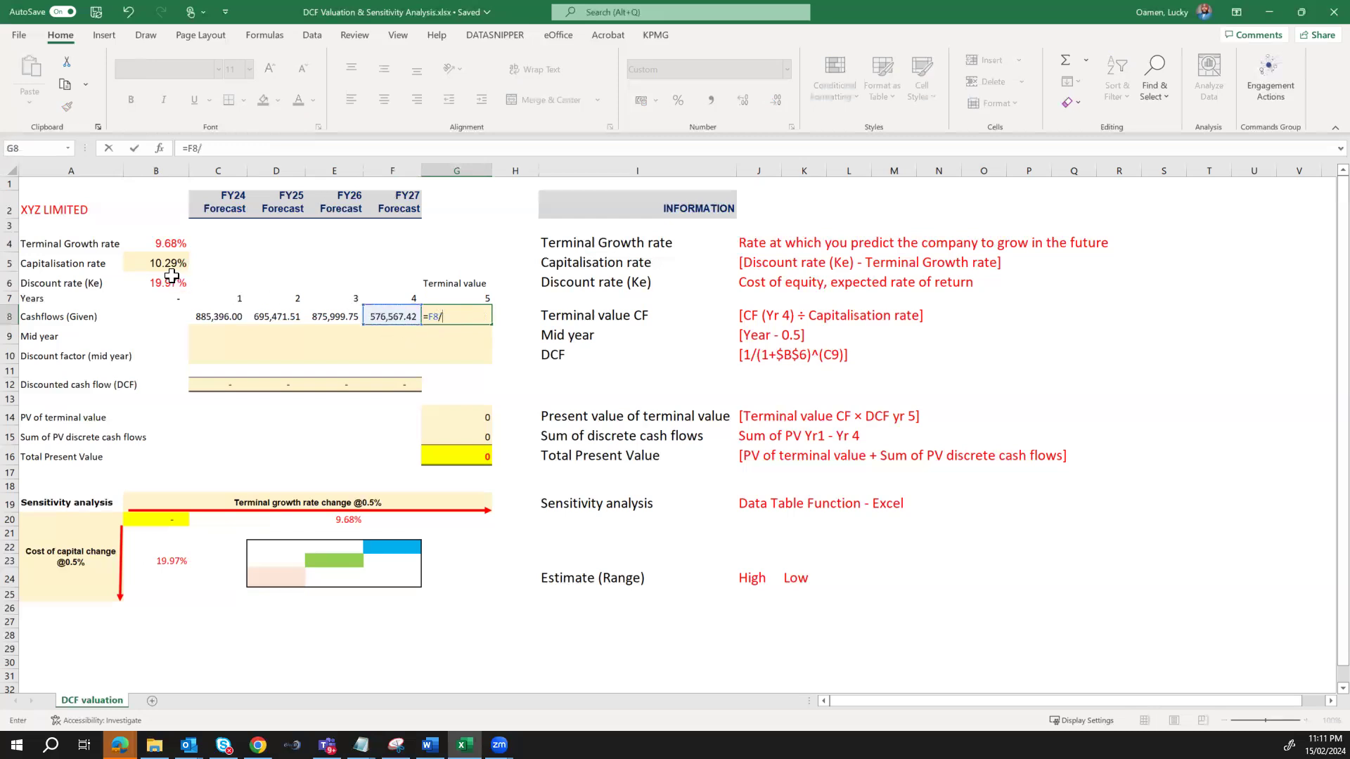
left_click(177, 263)
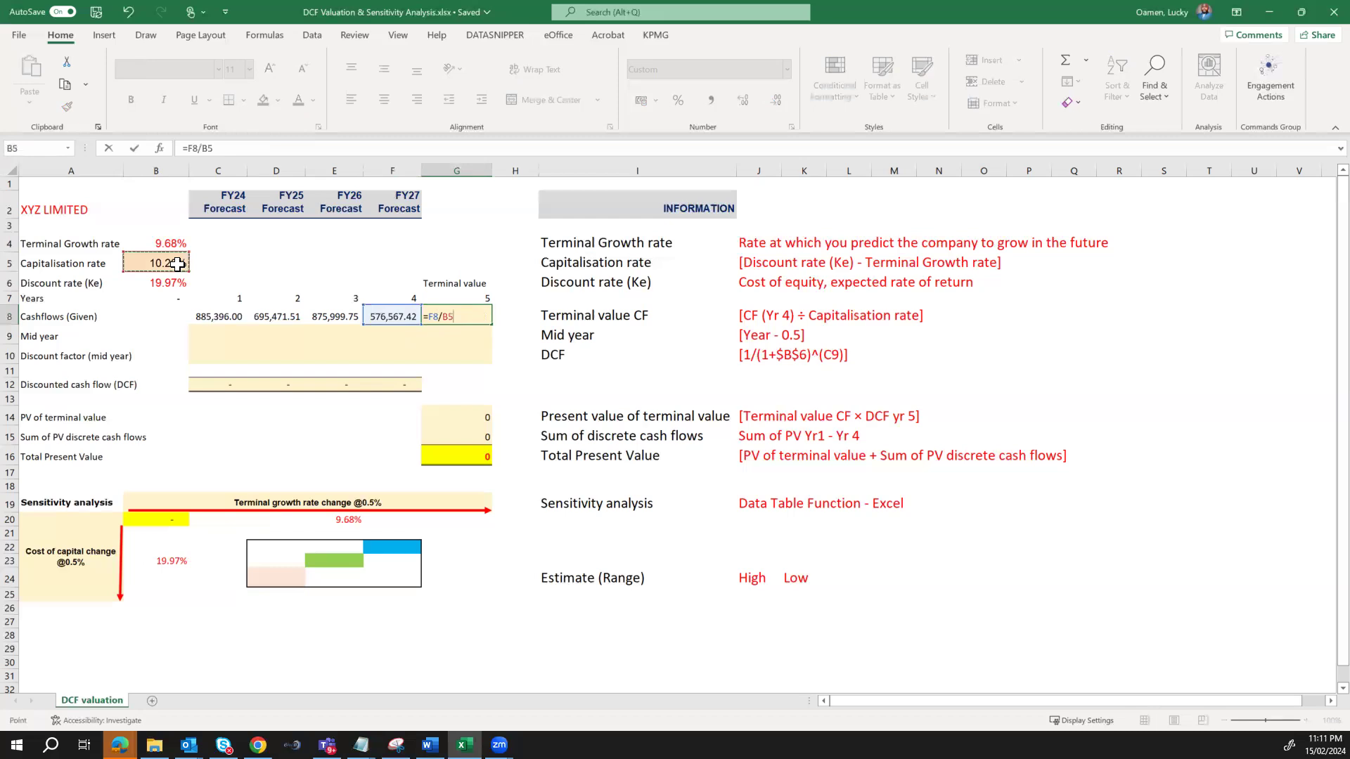
key("Return")
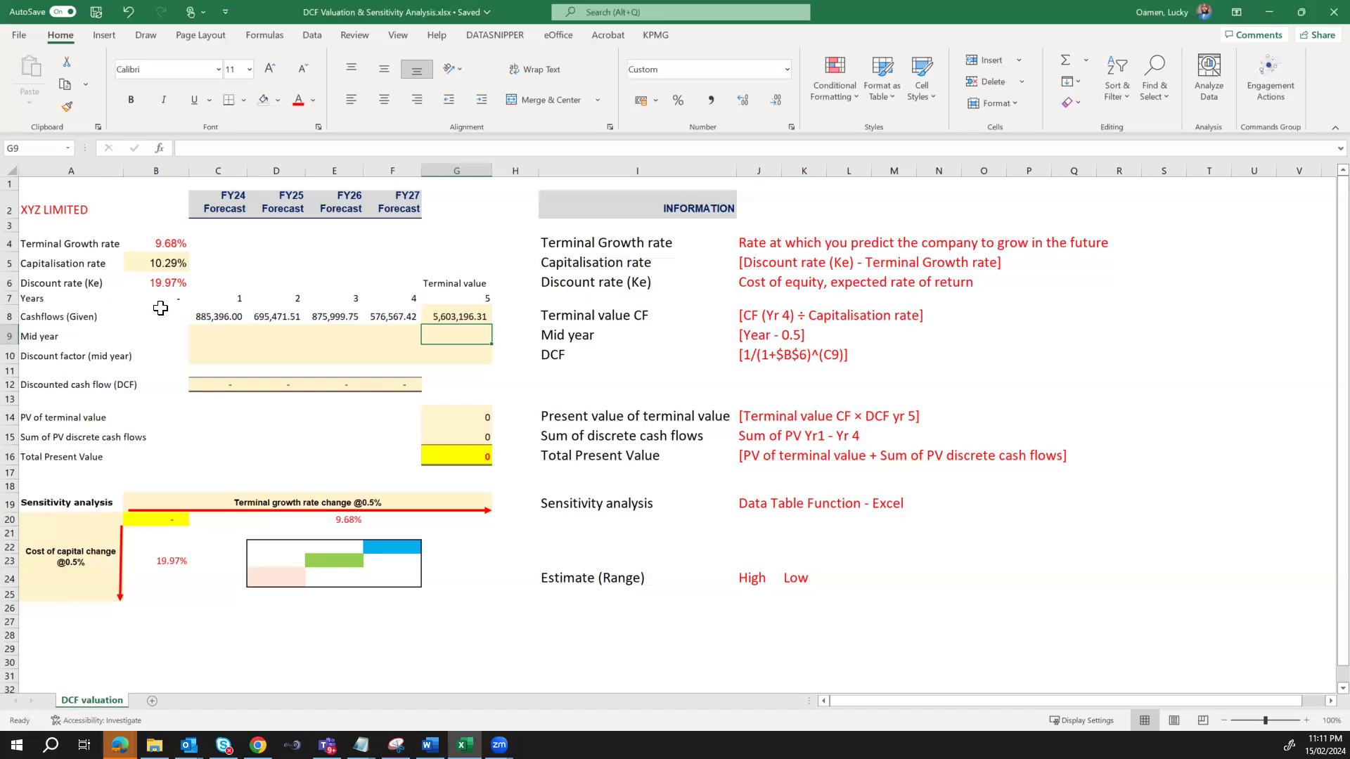
Calculate the year 1 mid-year period in C9 with the formula =C7-0.5.
left_click(55, 298)
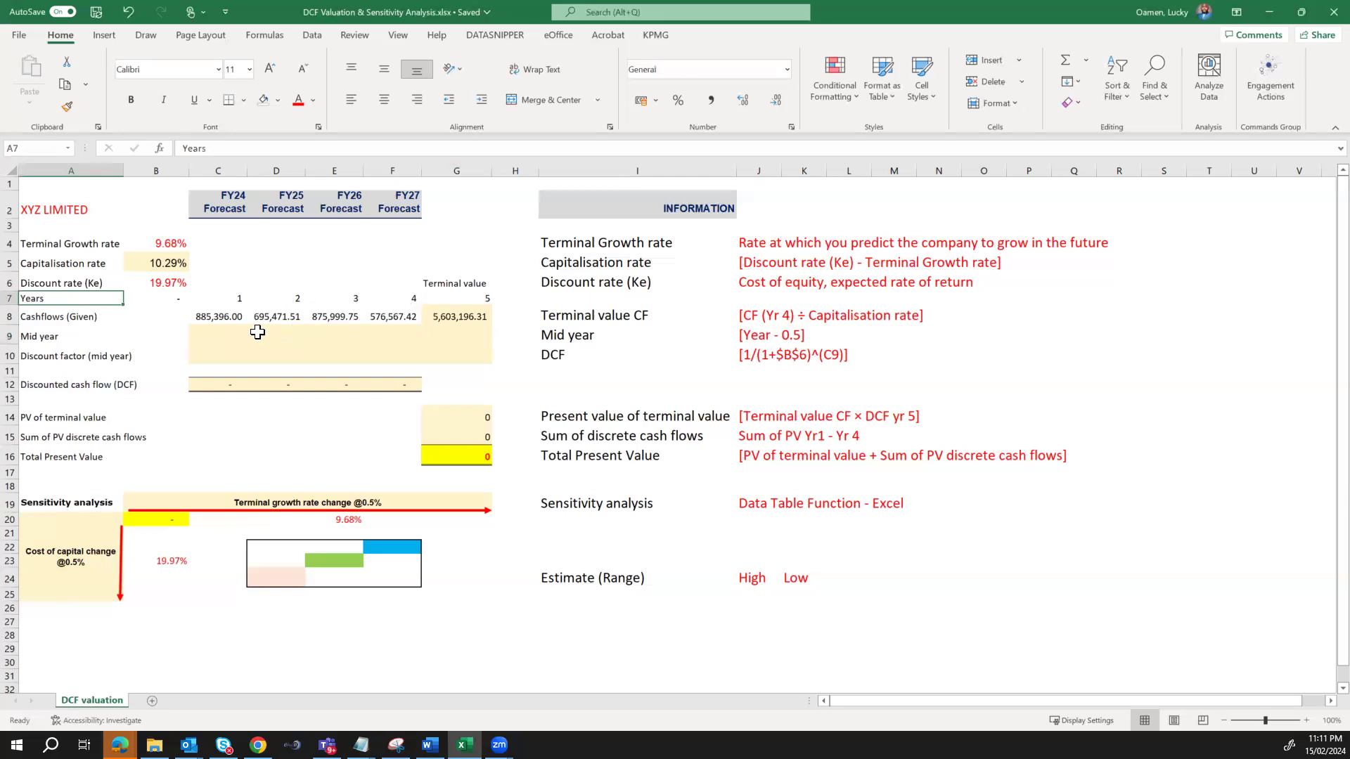
left_click(228, 336)
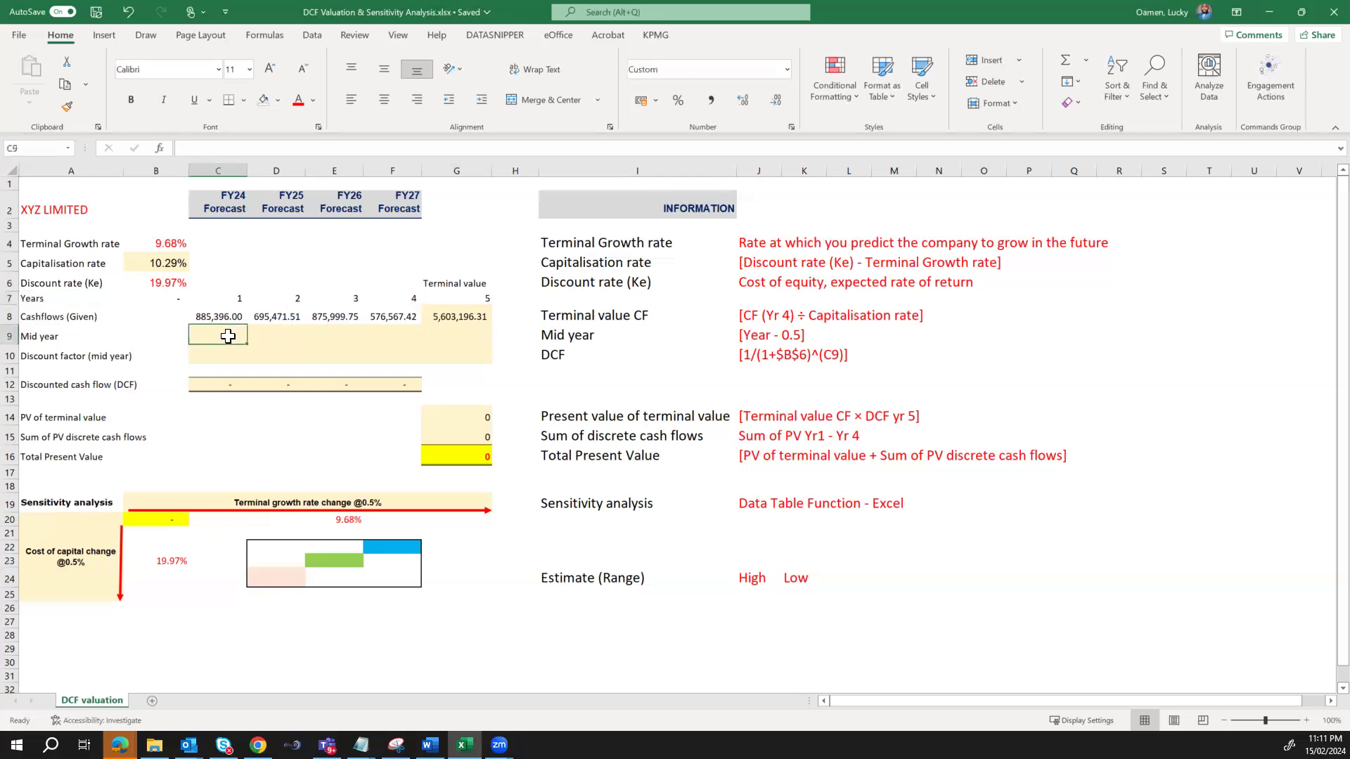
type("=")
key("Up")
key("Up")
type("-")
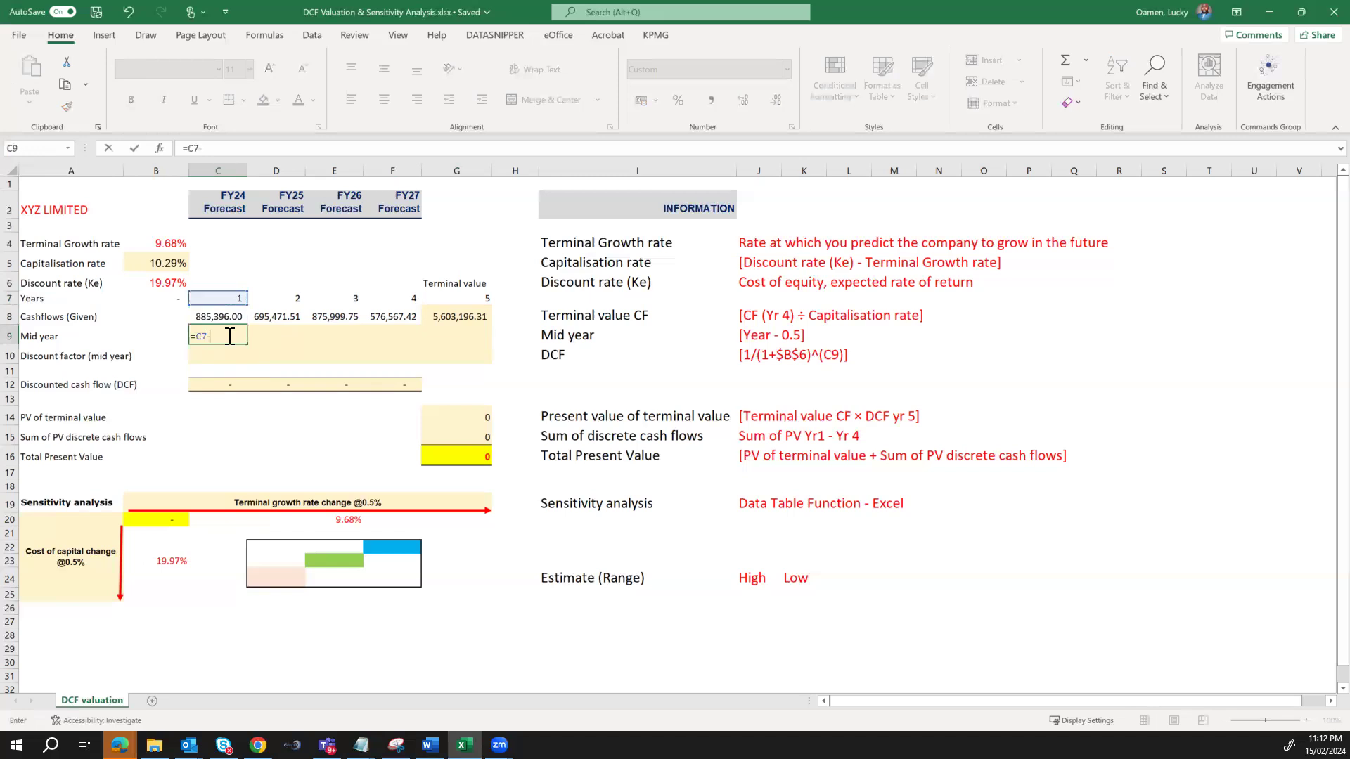
type("0.5")
key("ctrl+Return")
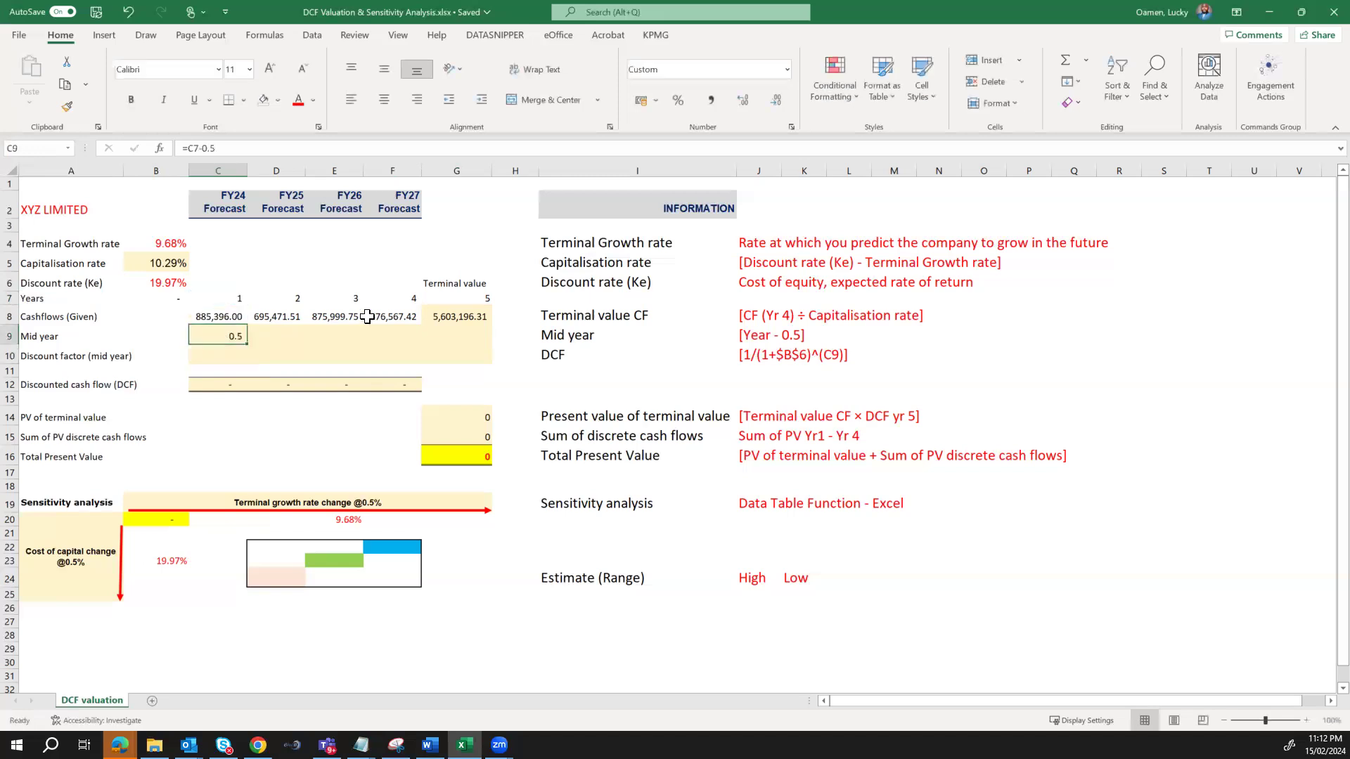
Enter =D7-0.5 as the year 2 mid-year period in D9 and fill the formula across to G9.
key("Right")
type("=")
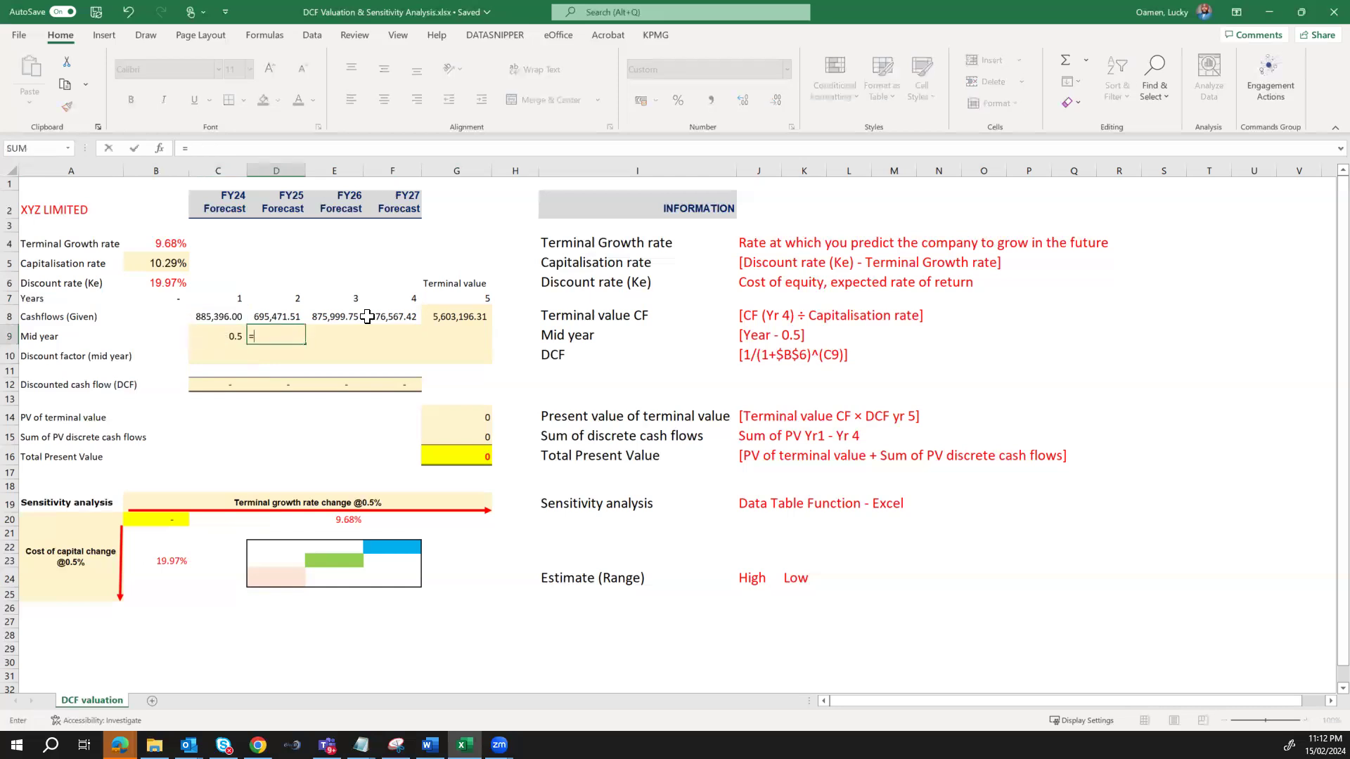
key("Up")
key("Up")
type("-")
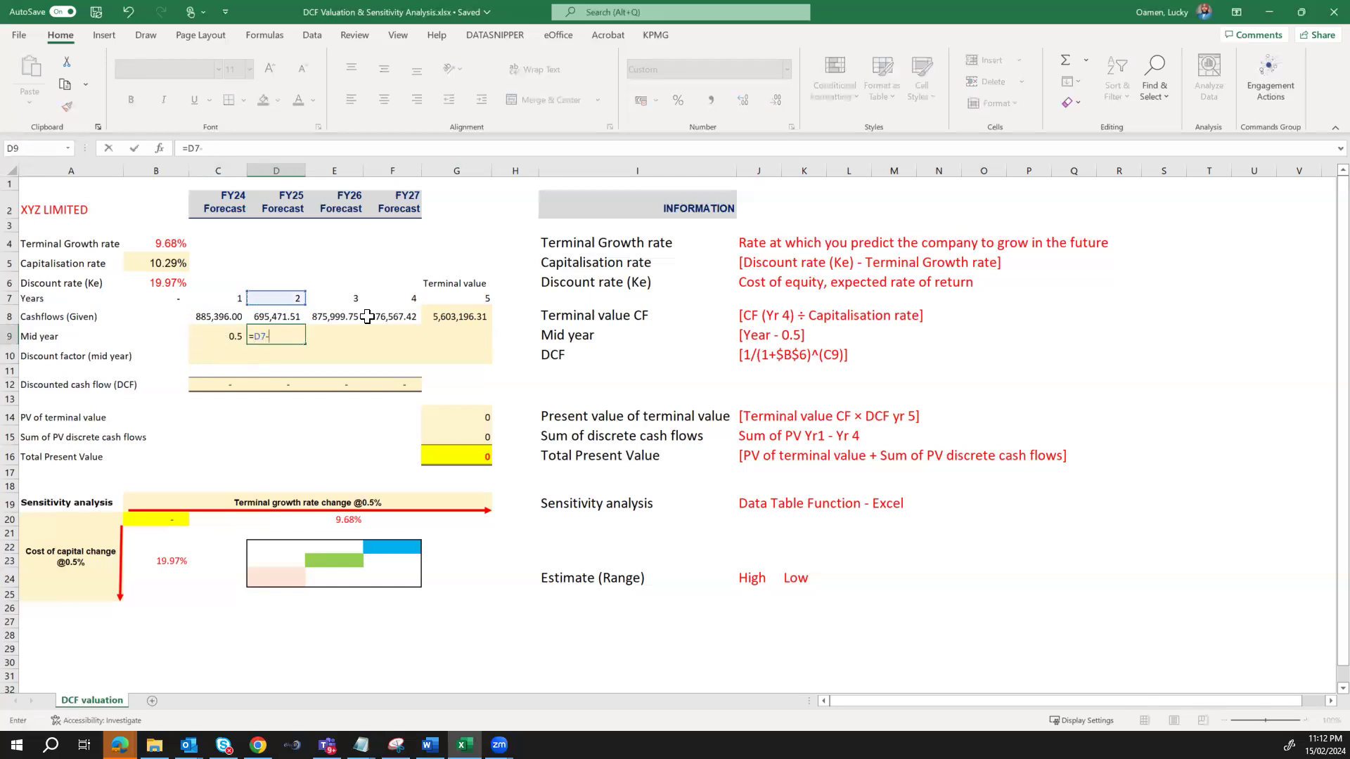
type("0.5")
key("ctrl+Return")
key("shift+Right")
key("shift+Right")
key("shift+Right")
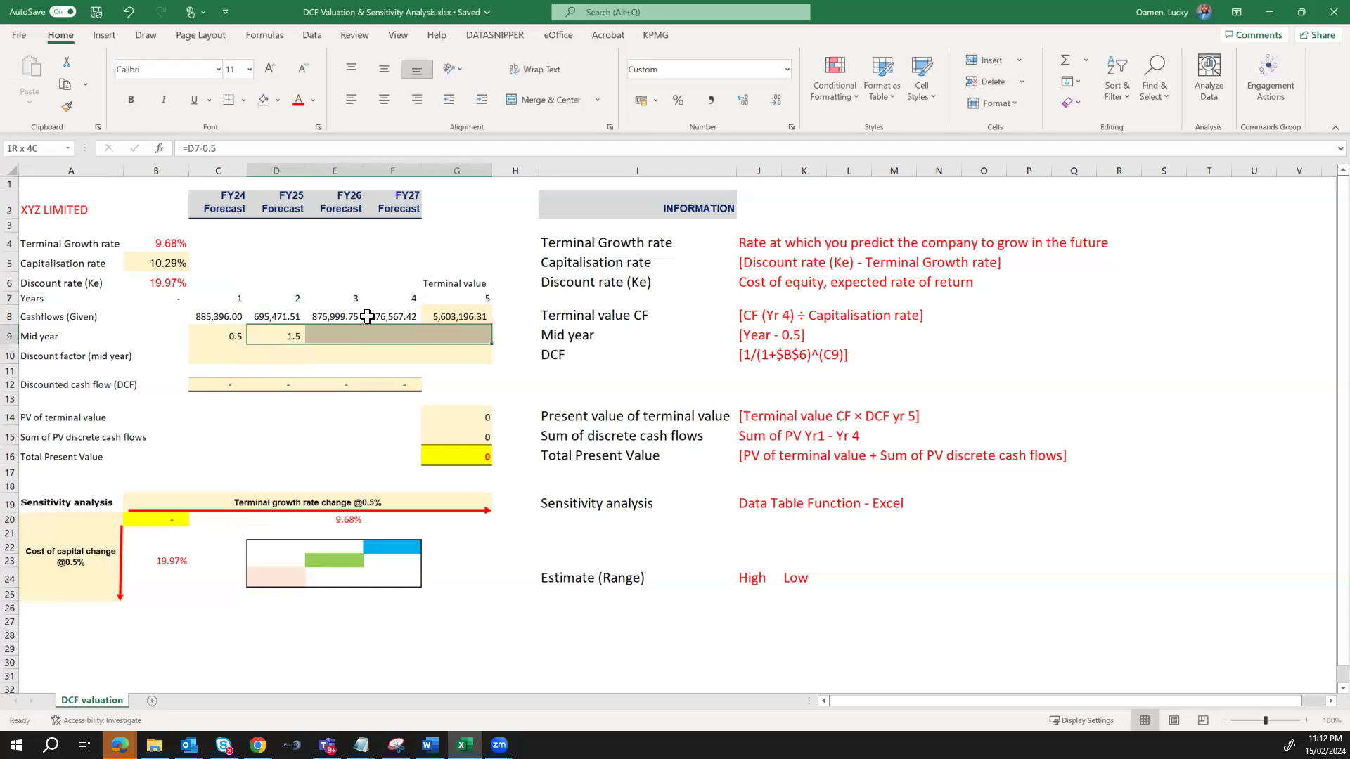
key("ctrl+r")
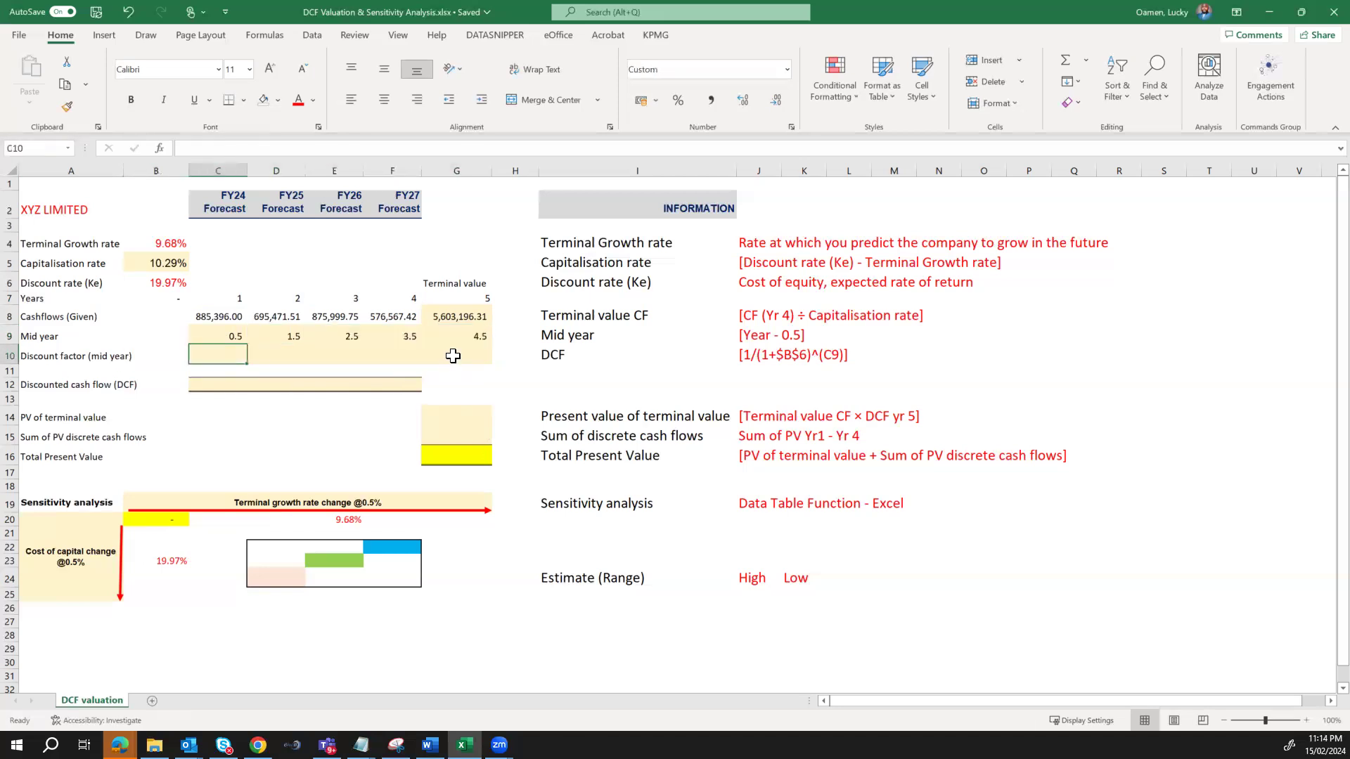
Enter the mid-year discount factor =1/(1+$B$6)^C9 in C10 and fill it across to the terminal value column, G10.
type("=")
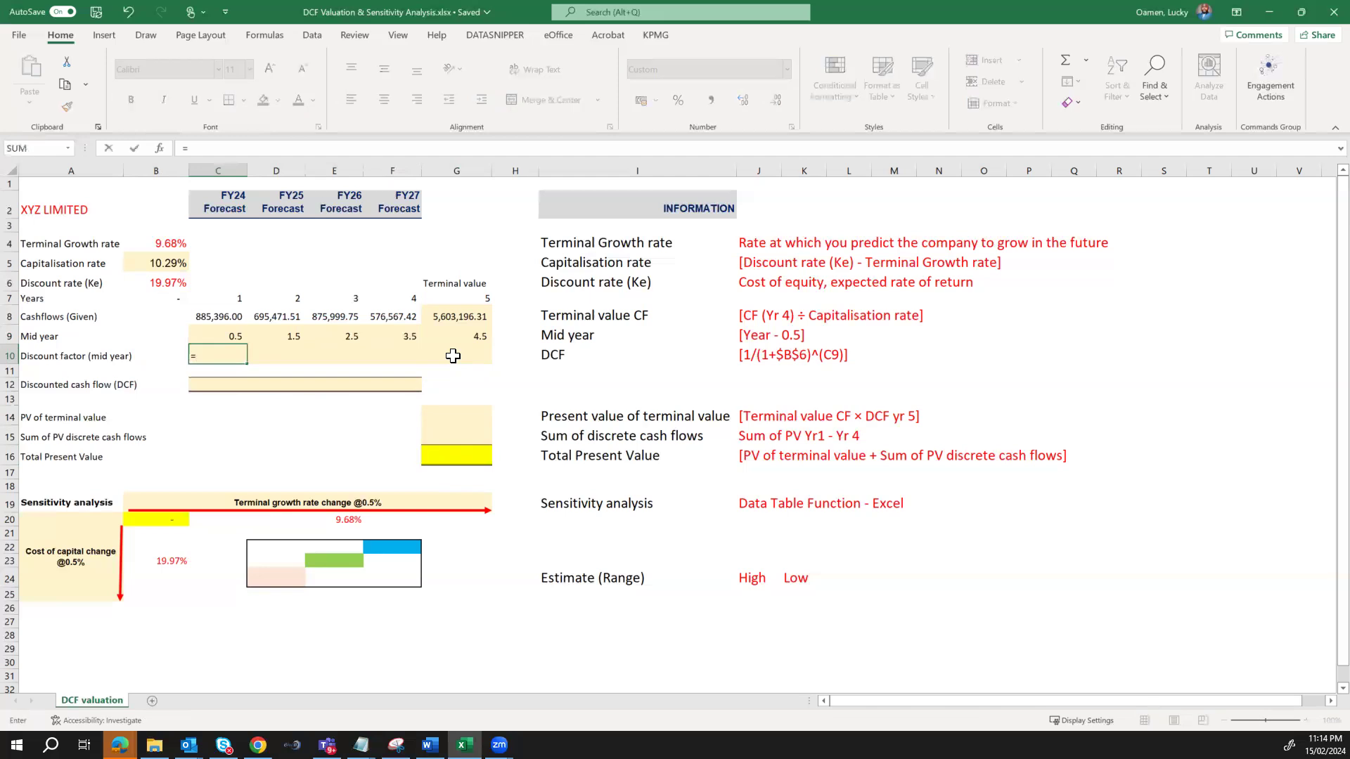
type("1/(1+")
left_click(173, 286)
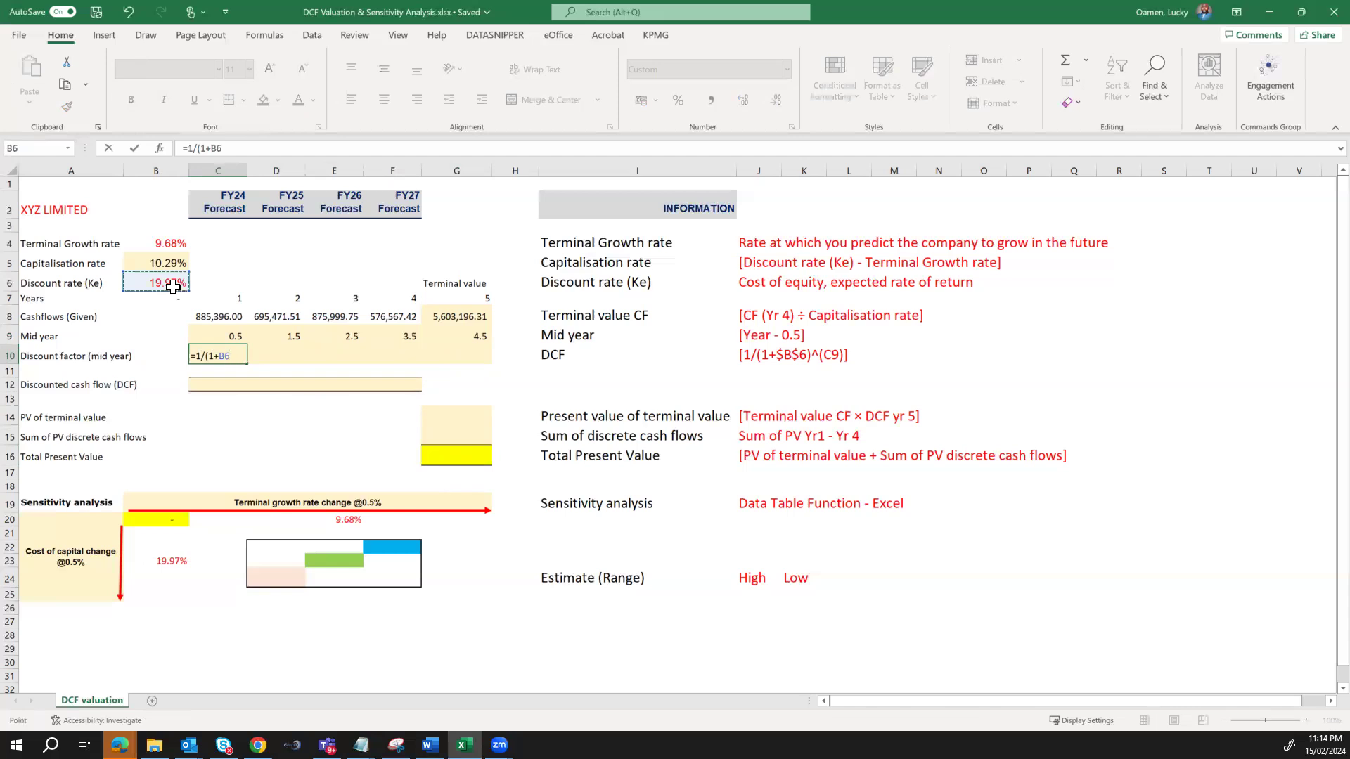
key("F4")
type(")^")
left_click(225, 336)
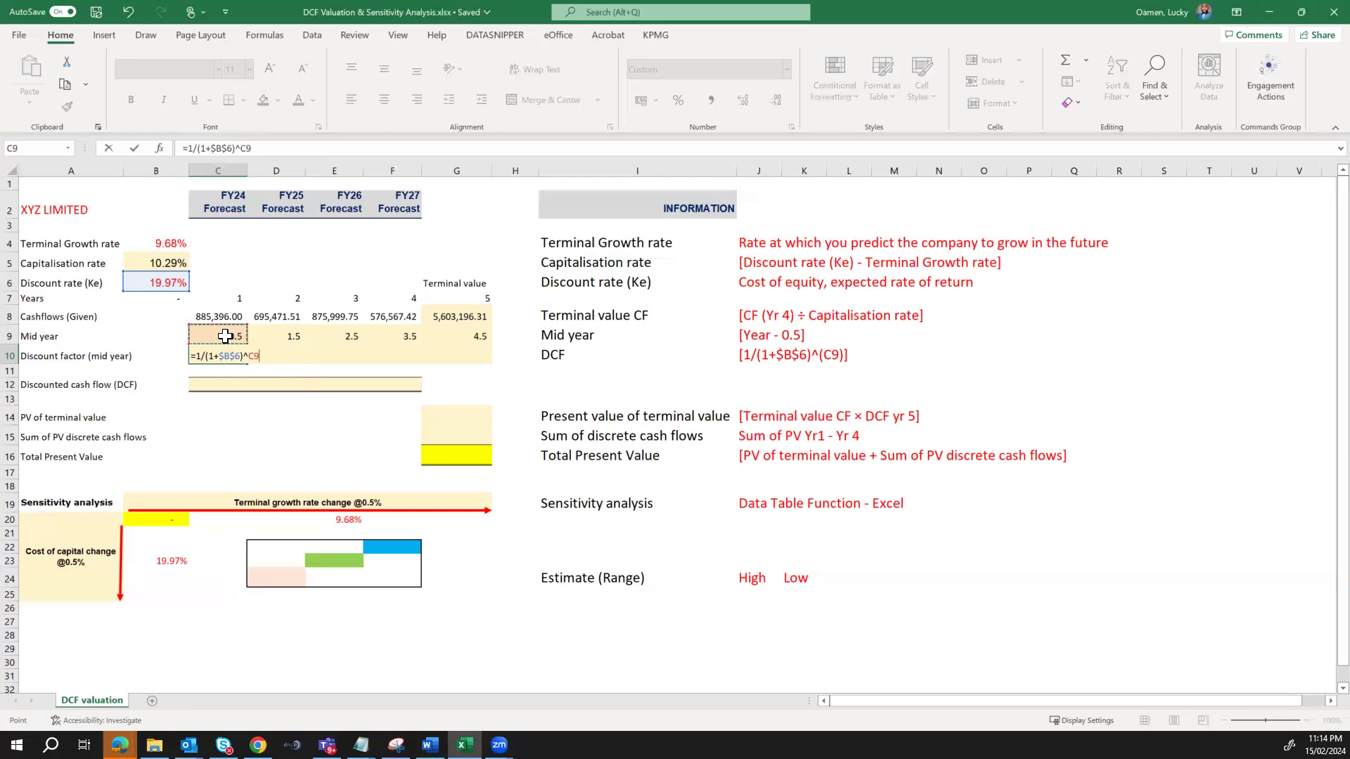
key("ctrl+Return")
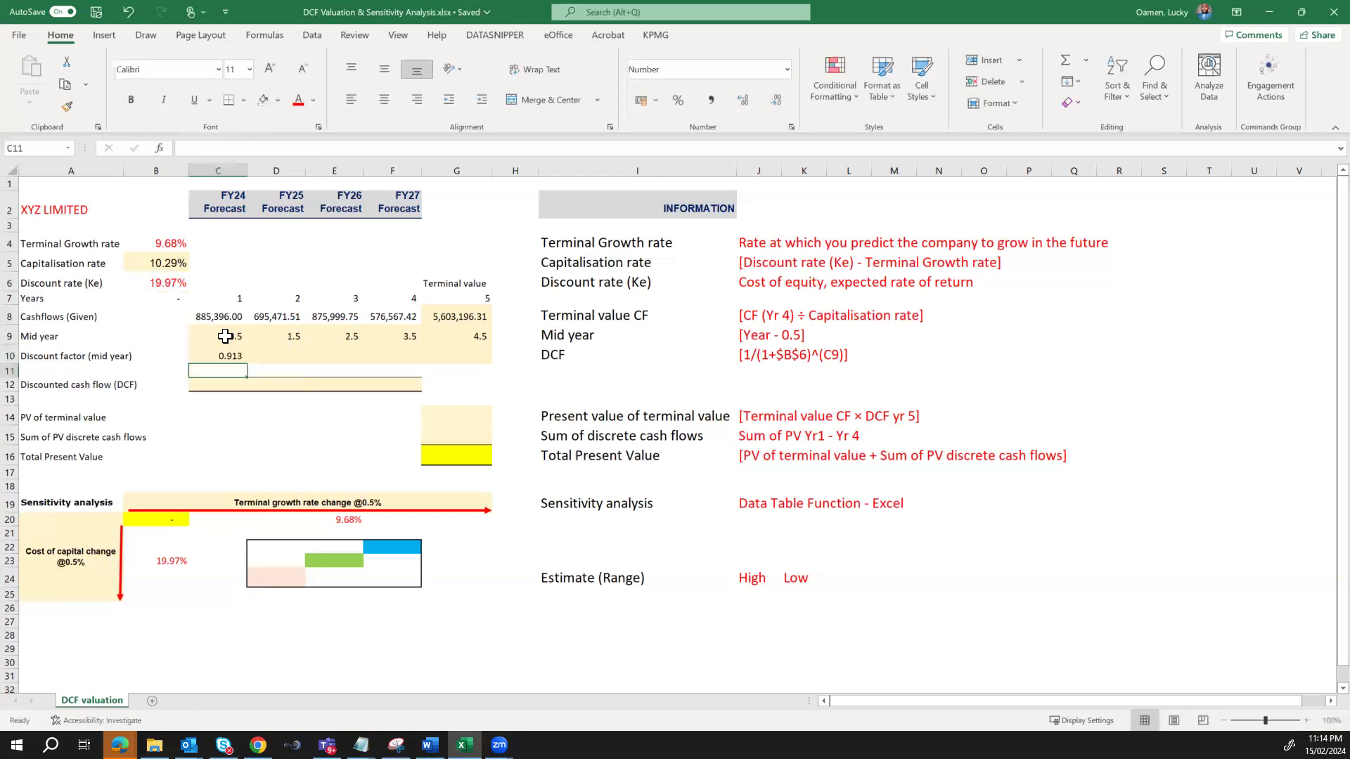
left_click_drag(248, 365, 466, 361)
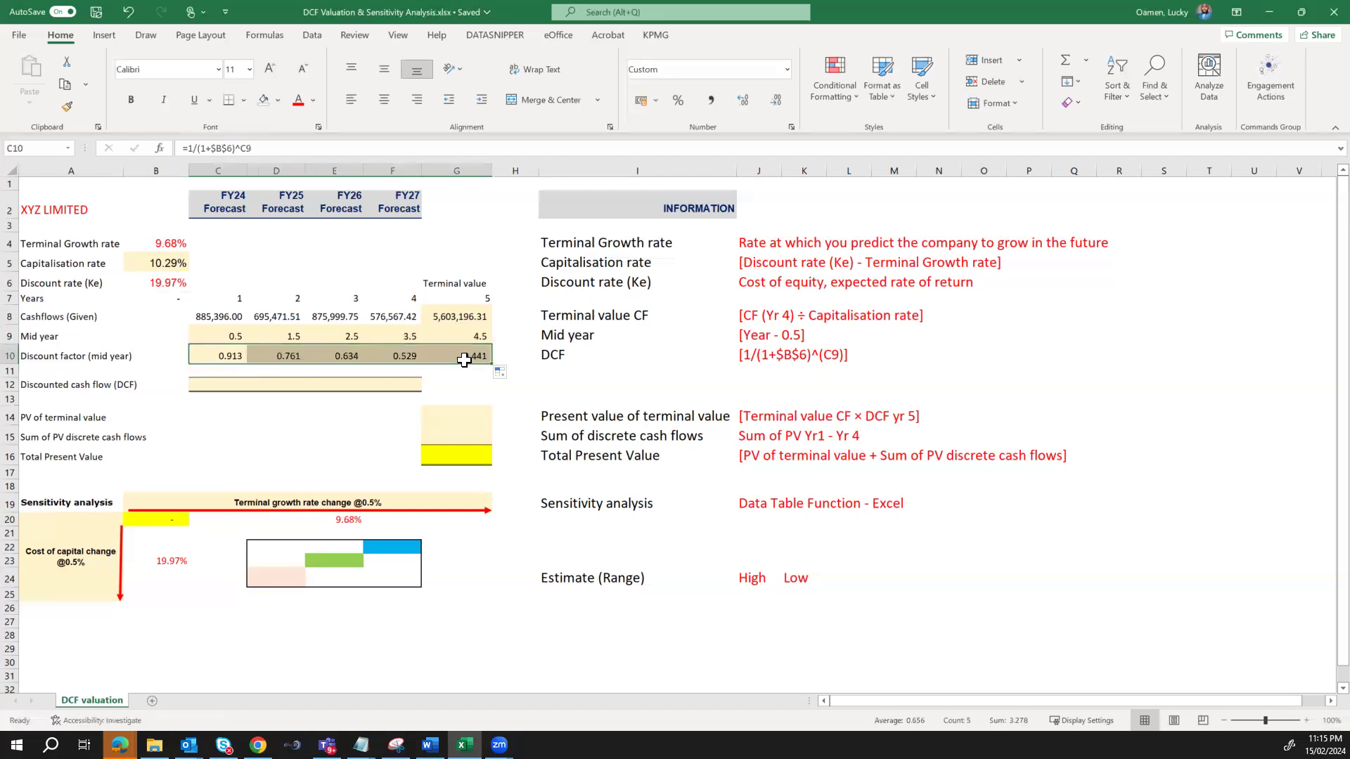
left_click(438, 353)
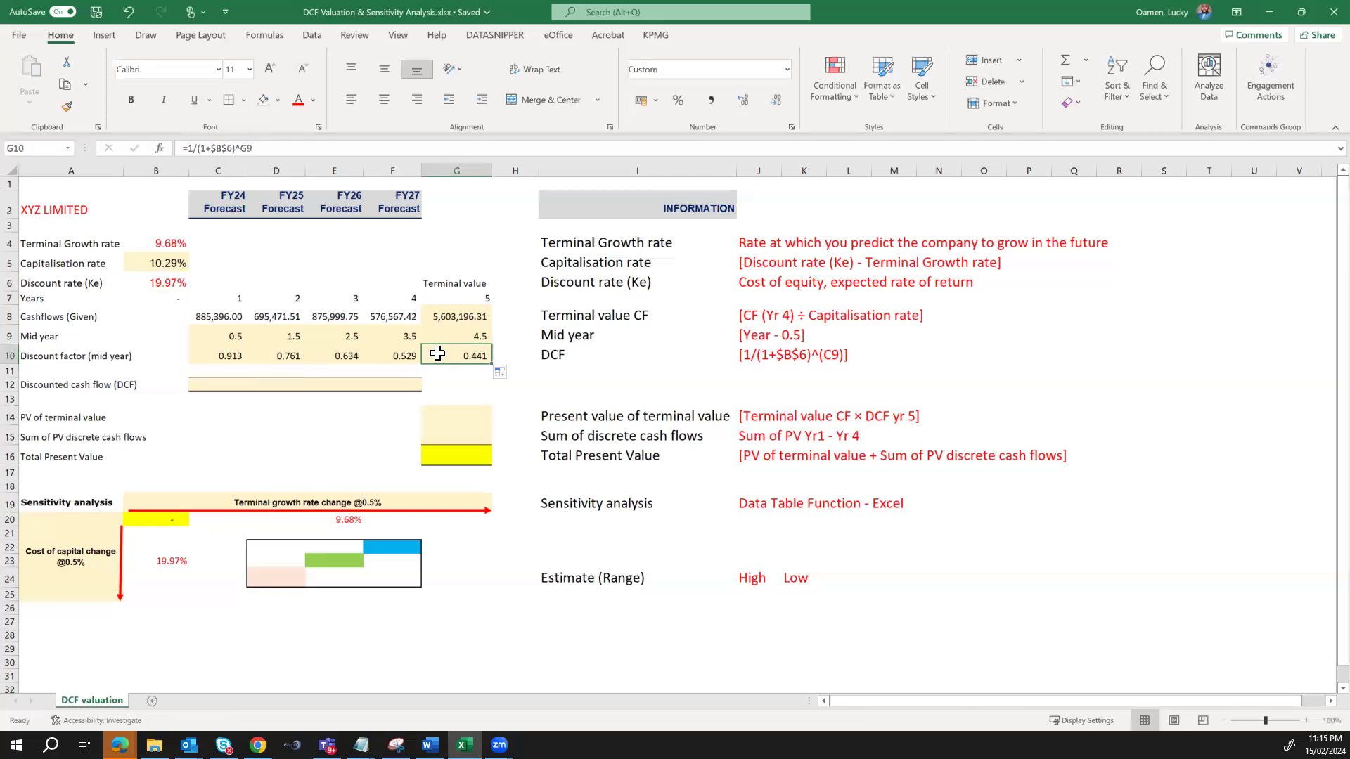
Calculate the FY24 discounted cash flow in C12 as cash flow times discount factor, =C8*C10.
left_click(228, 386)
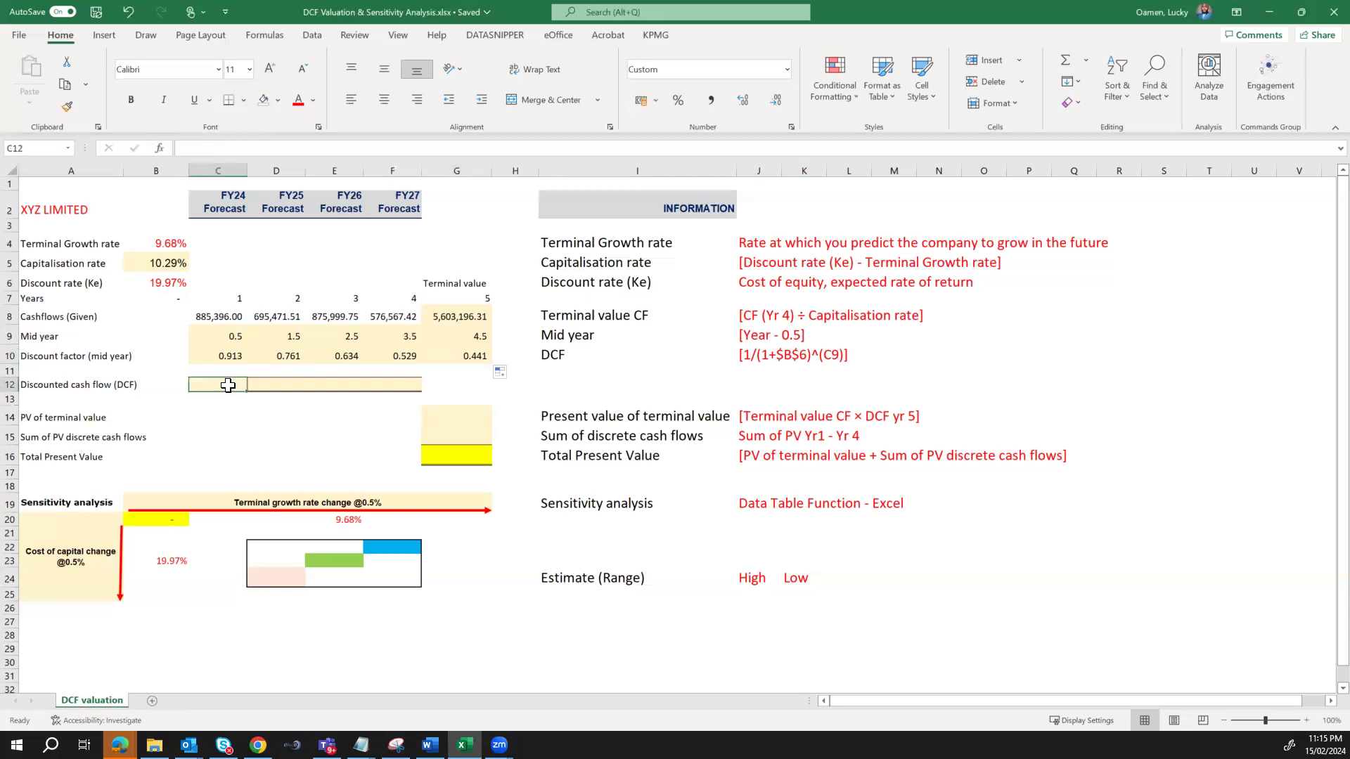
type("=")
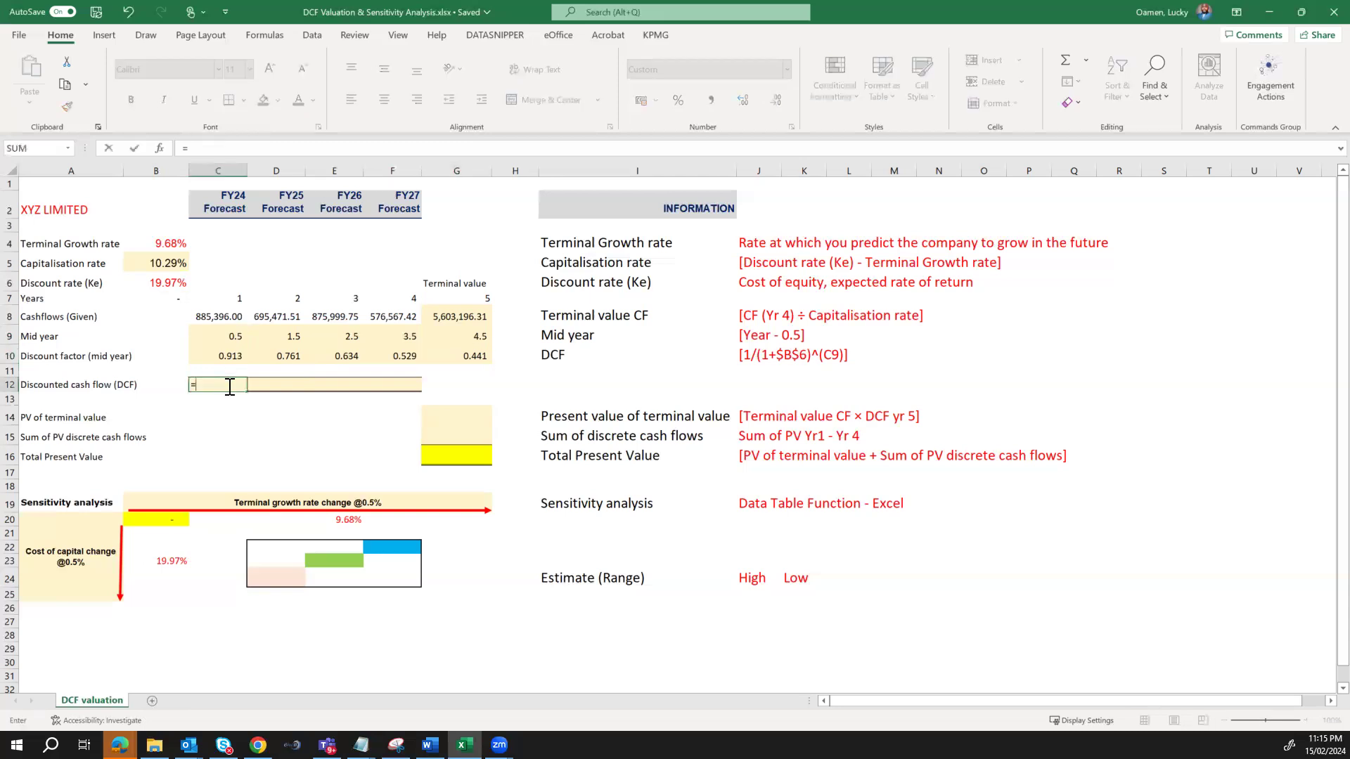
left_click(235, 320)
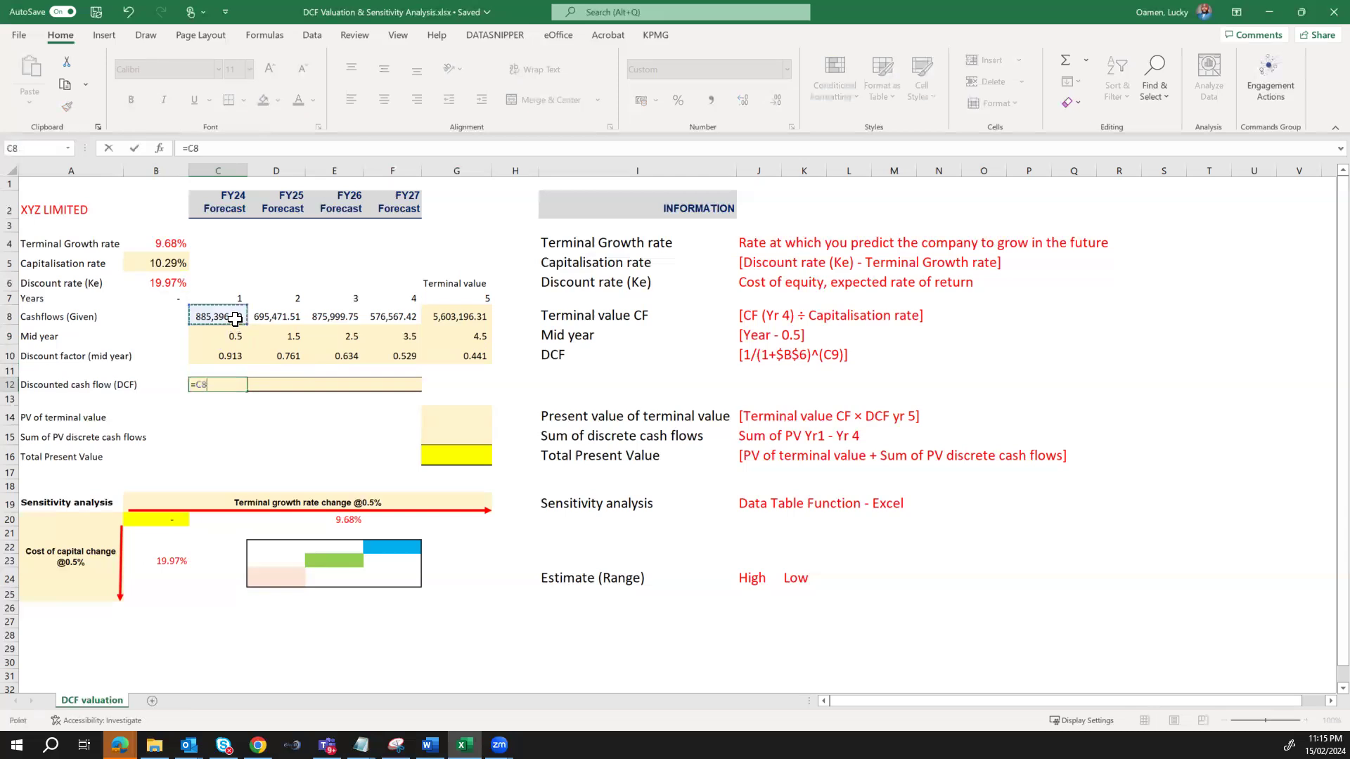
type("*")
left_click(232, 359)
key("ctrl+Return")
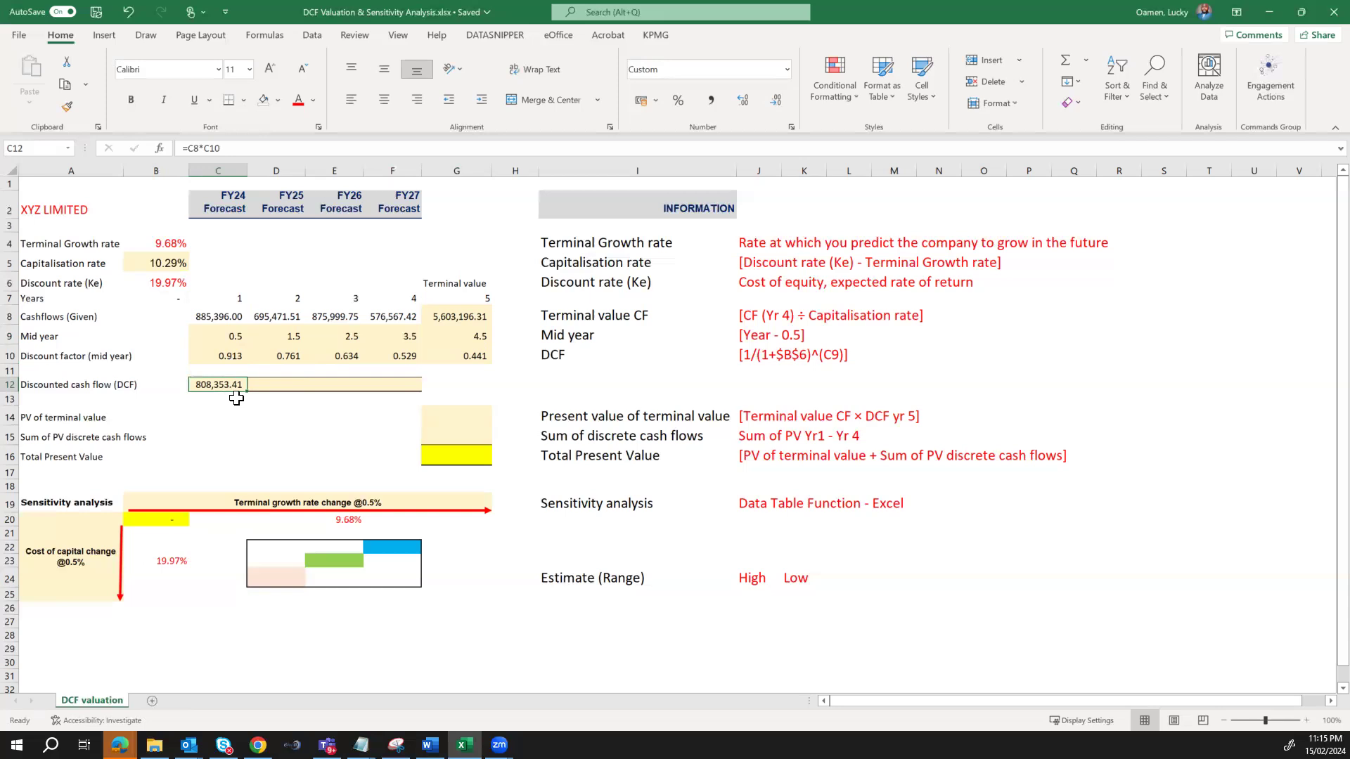
Calculate the FY25 discounted cash flow in D12 with =D8*D10 and fill the formula across to F12.
left_click(269, 386)
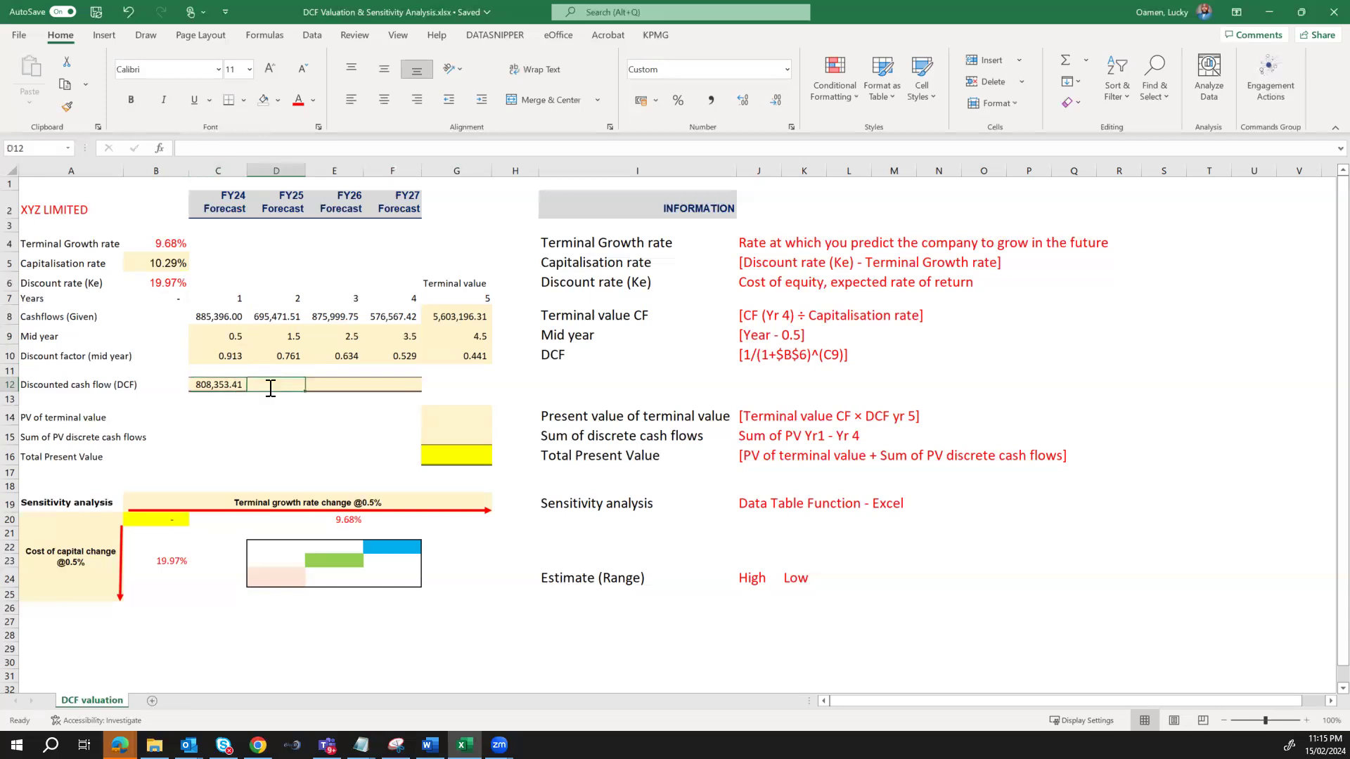
type("=")
key("Up")
key("Up")
key("Up")
key("Up")
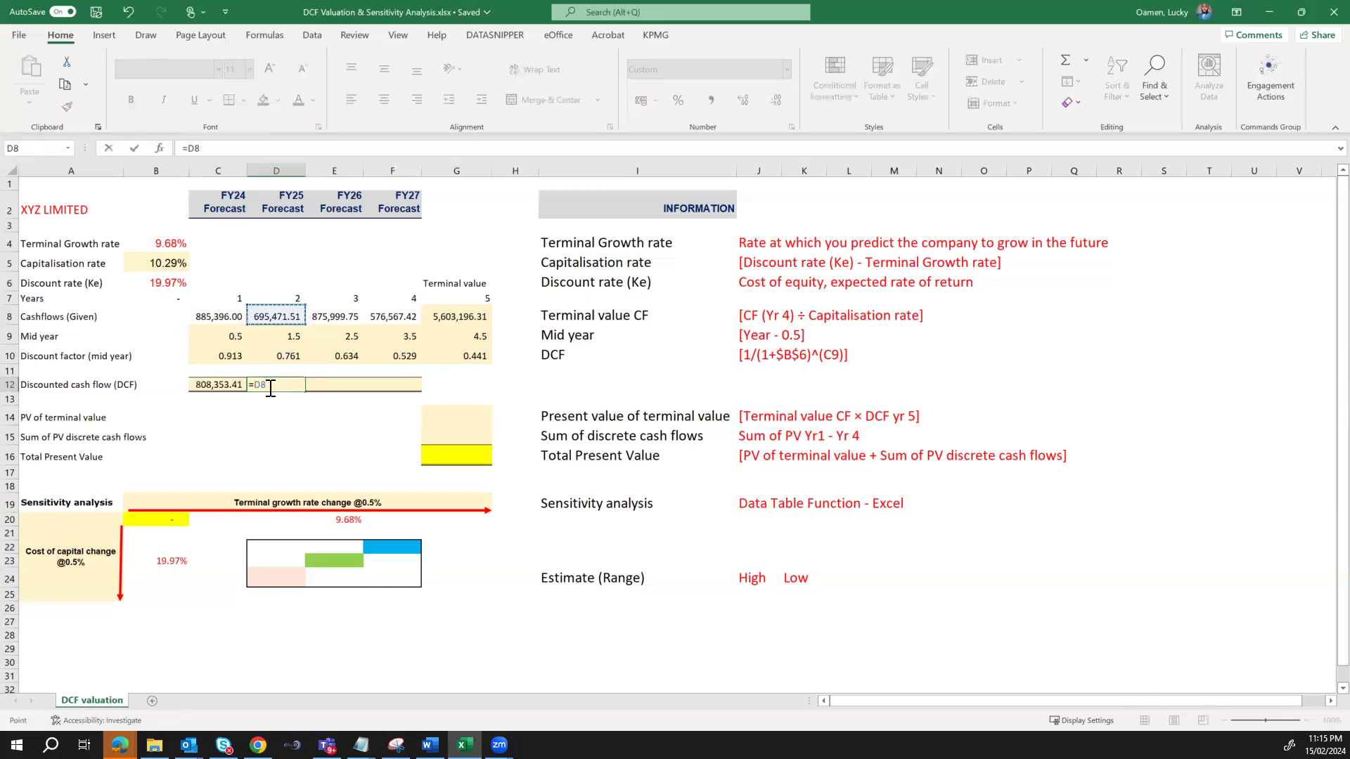
type("*")
key("Up")
key("Up")
key("ctrl+Return")
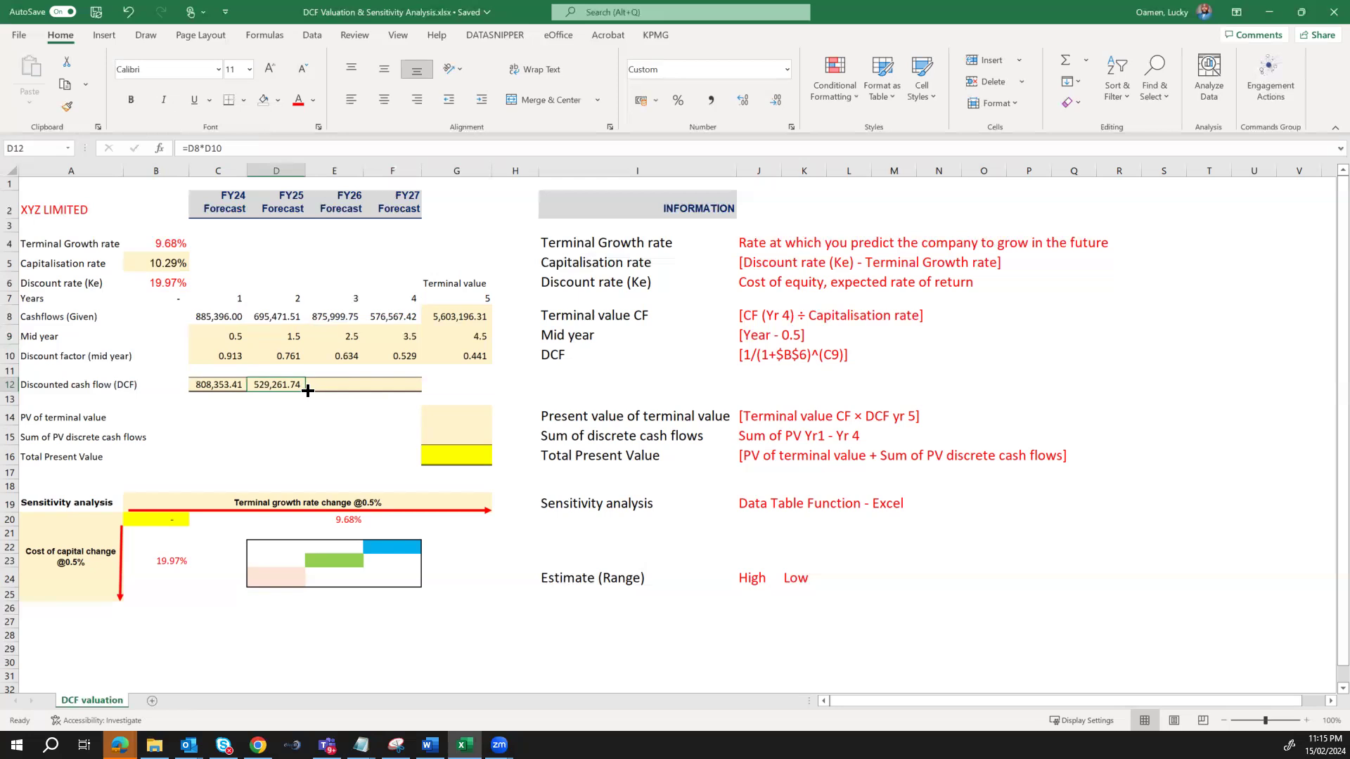
left_click_drag(307, 390, 407, 395)
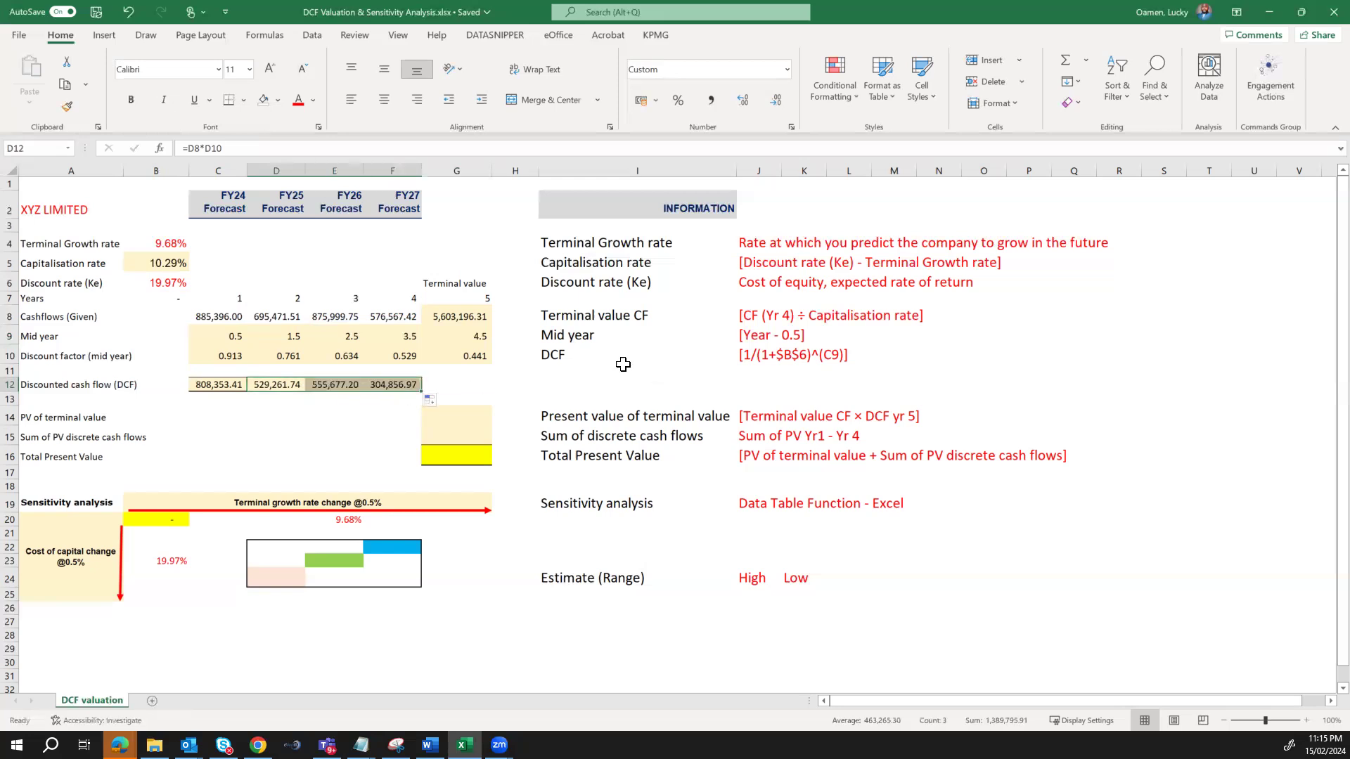
Calculate the PV of terminal value in G14 as terminal value cash flow times its discount factor, =G8*G10.
left_click(599, 355)
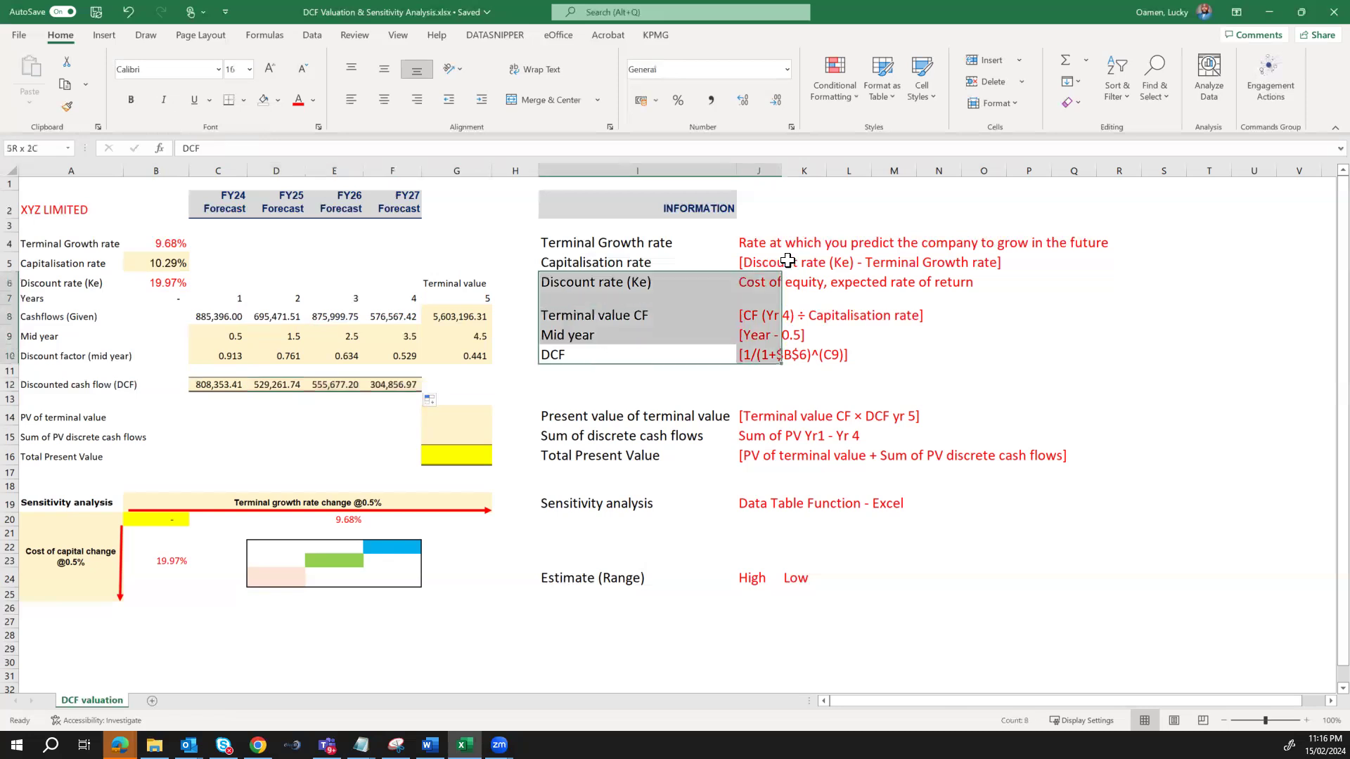
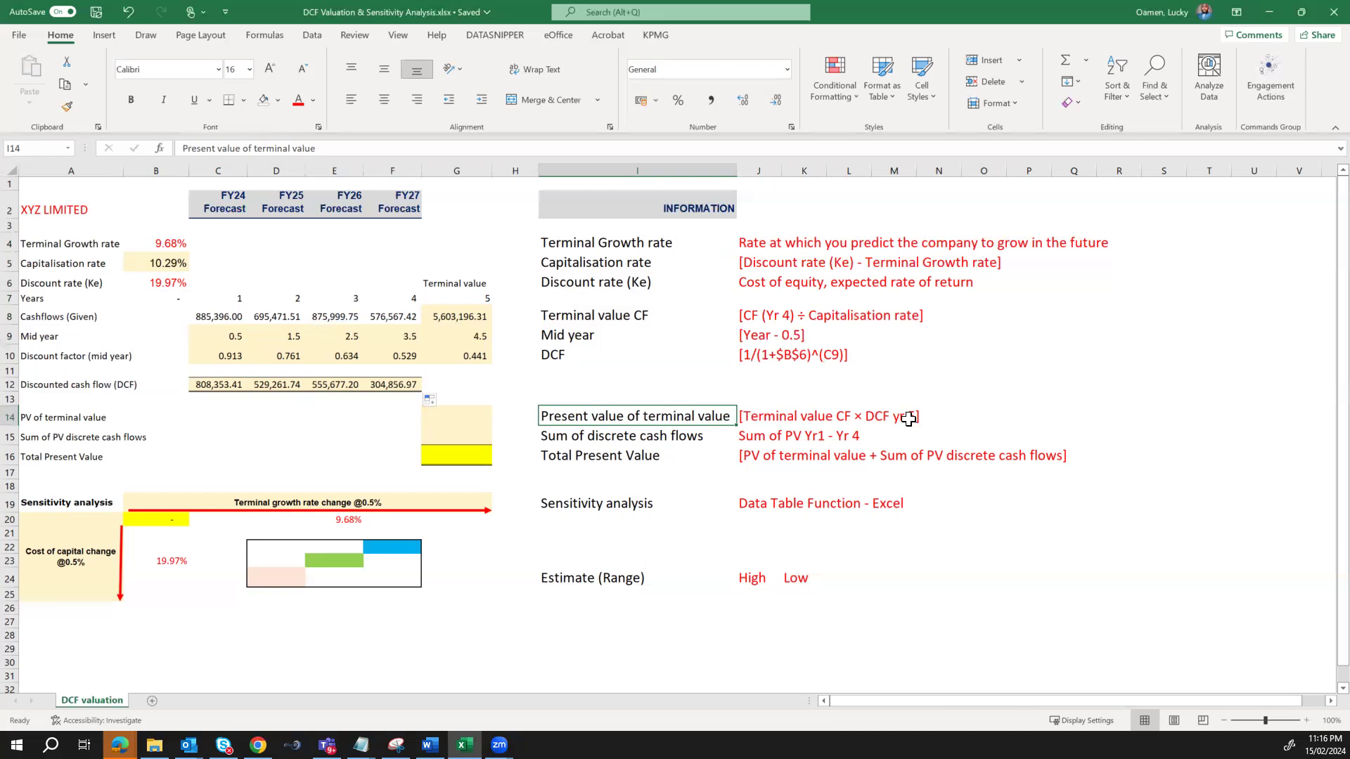
left_click(474, 318)
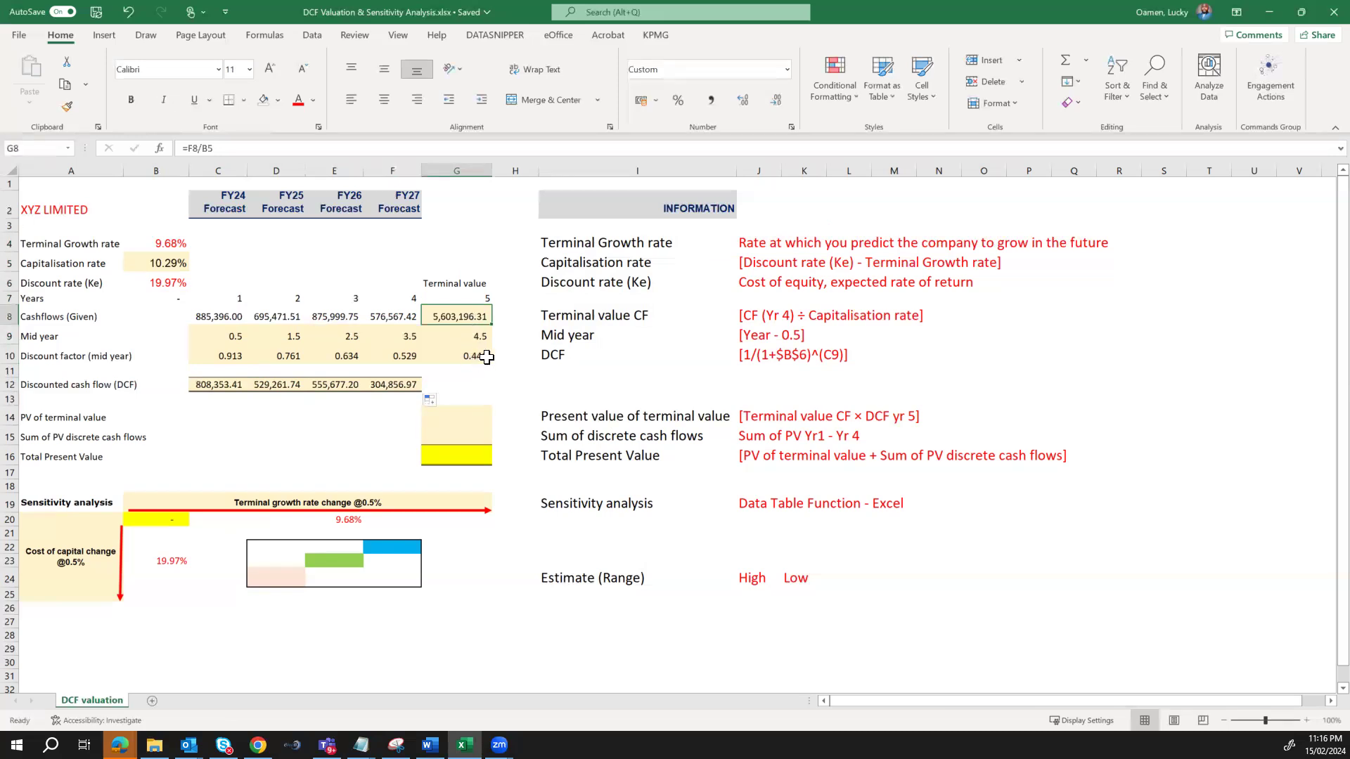
left_click(464, 415)
type("=")
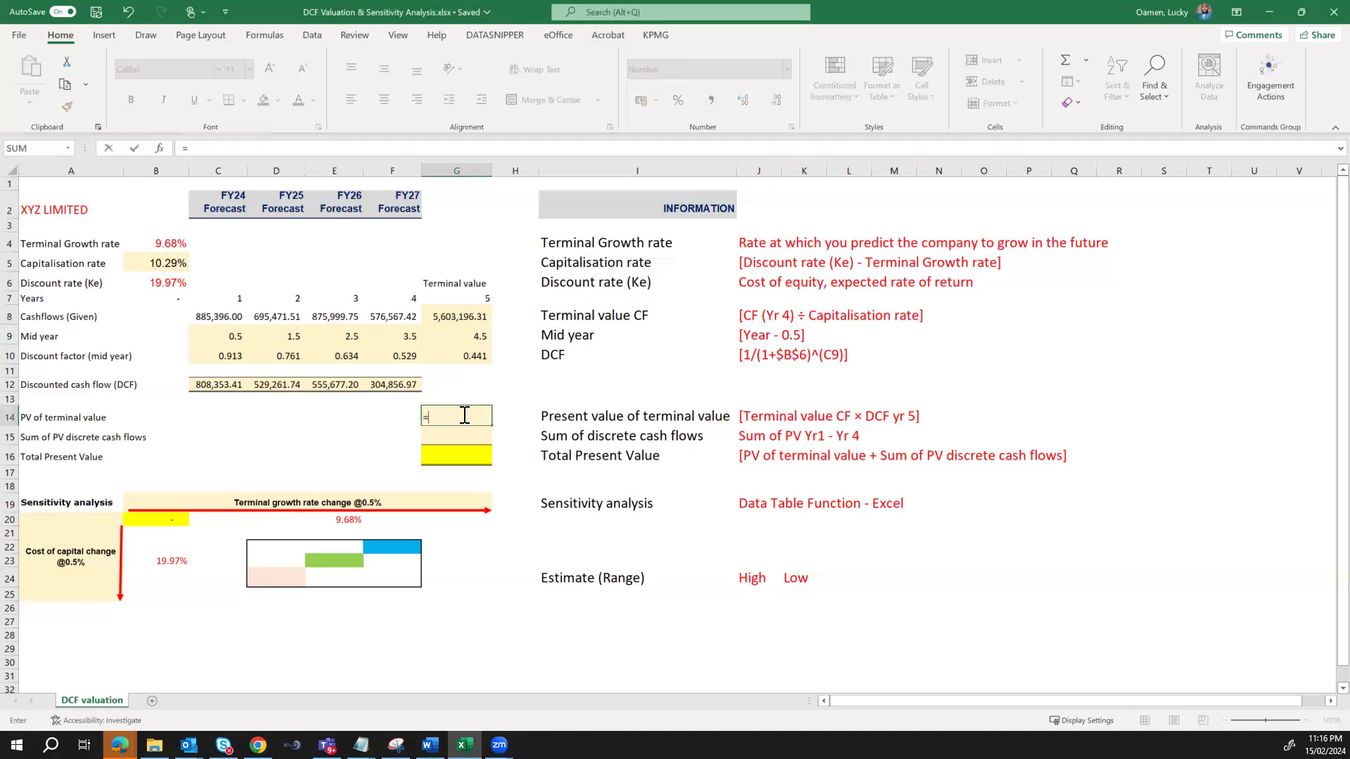
left_click(466, 318)
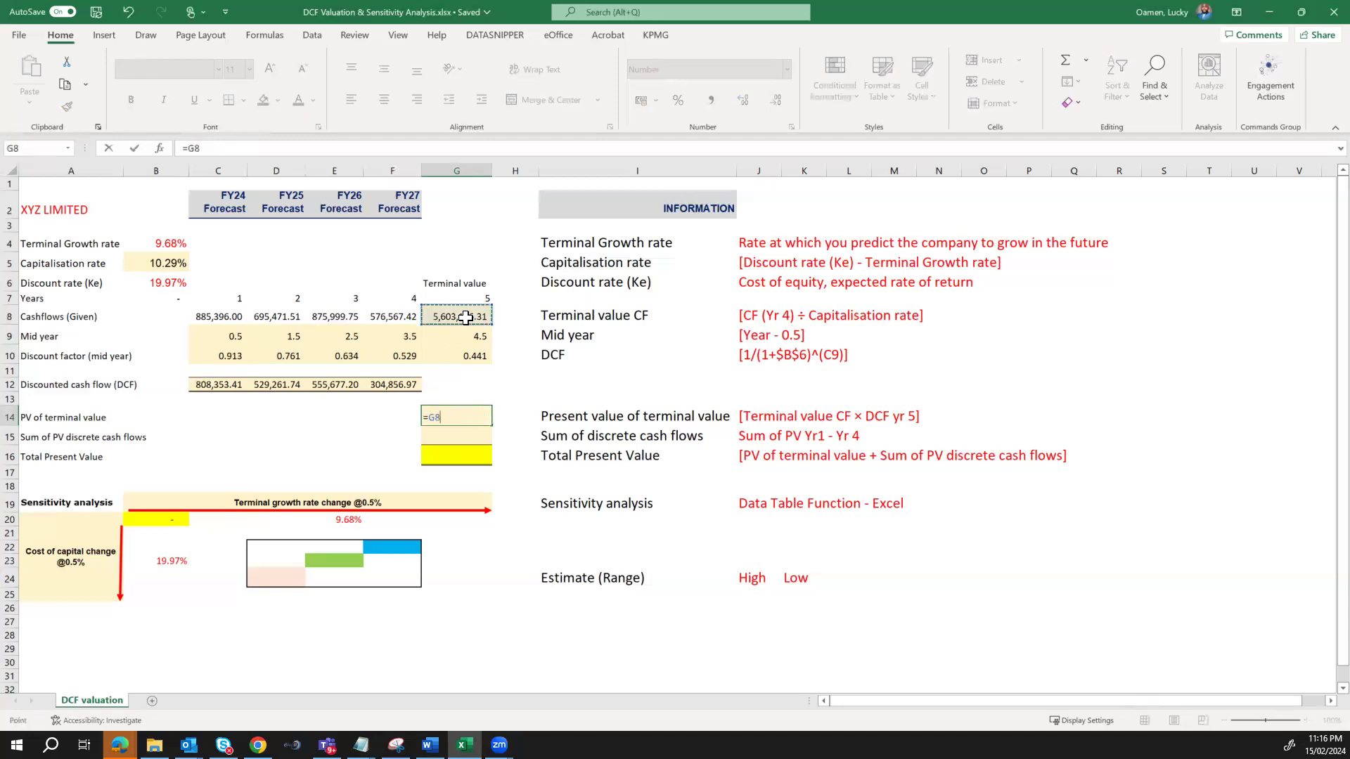
type("*")
left_click(469, 357)
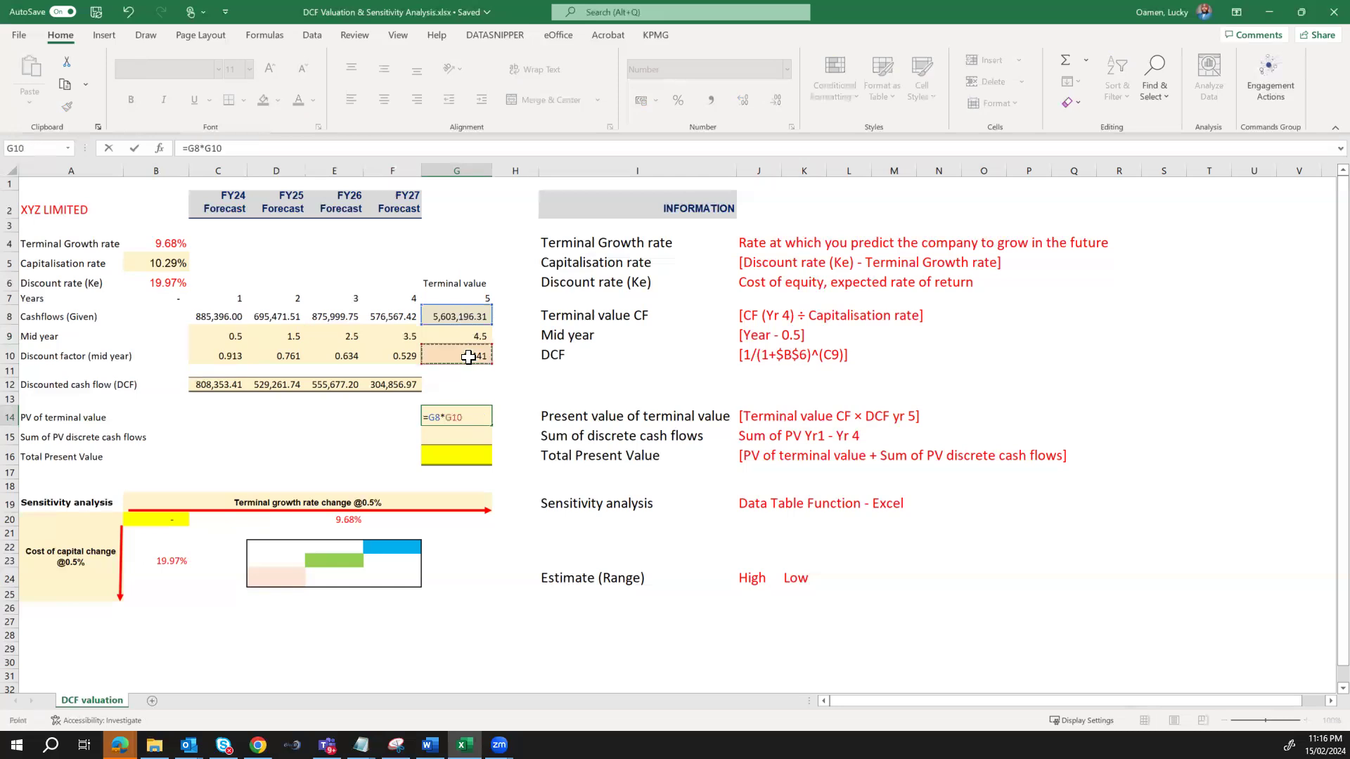
key("Return")
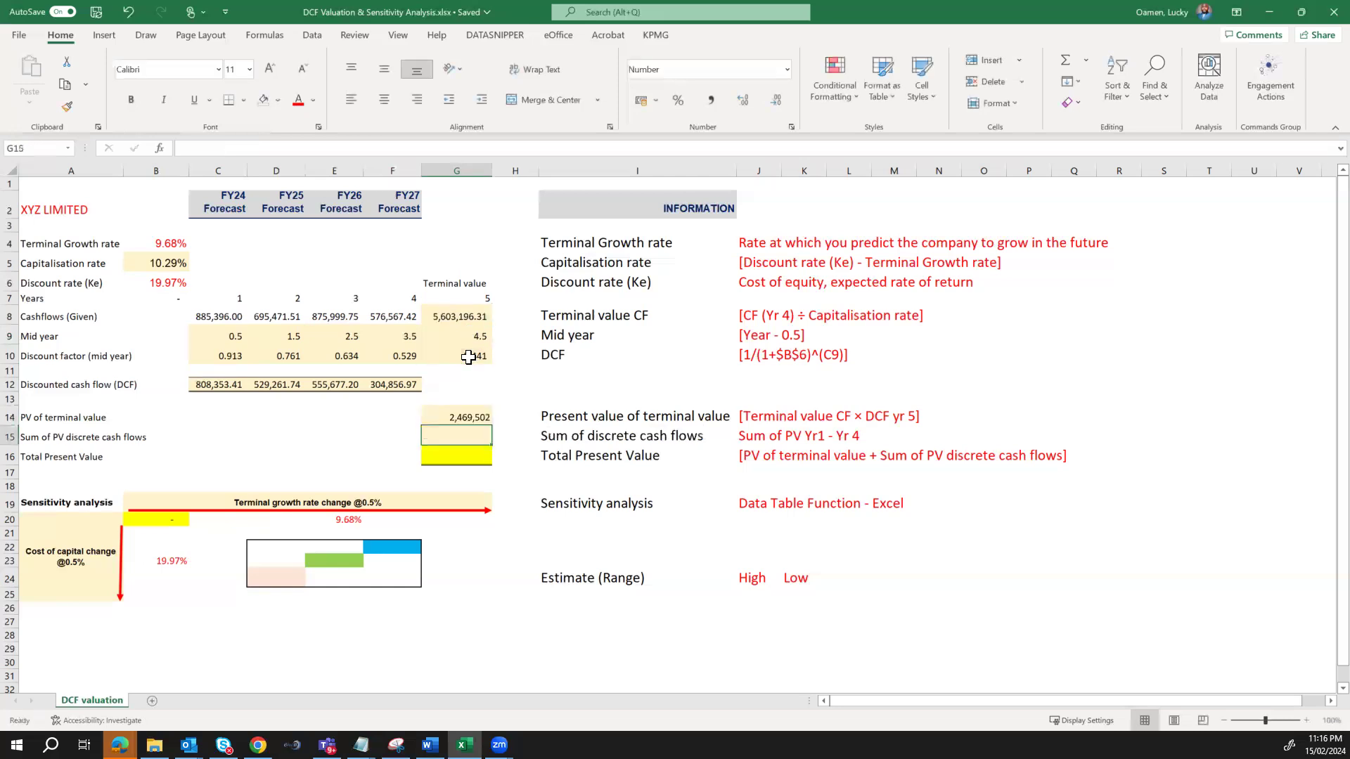
key("Up")
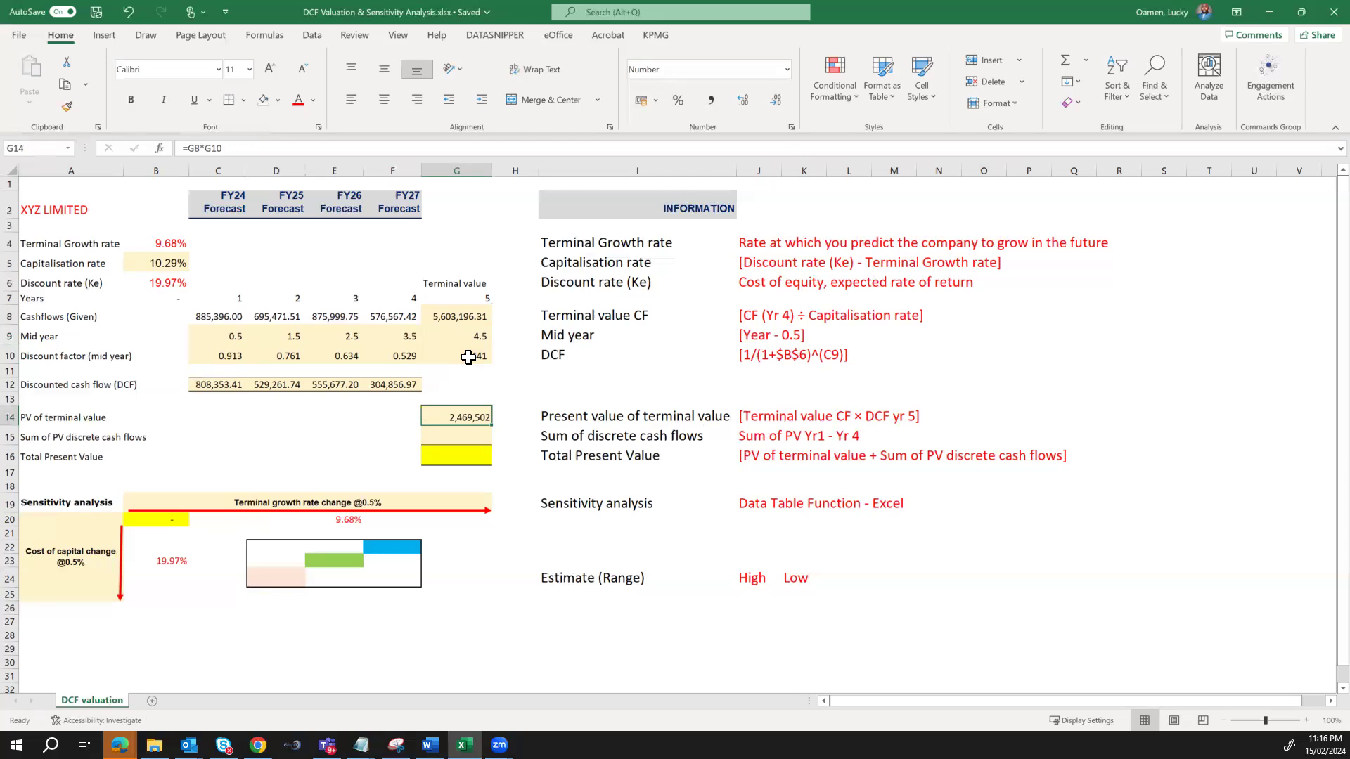
Calculate the sum of PV discrete cash flows in G15 with =SUM(C12:F12).
left_click(450, 436)
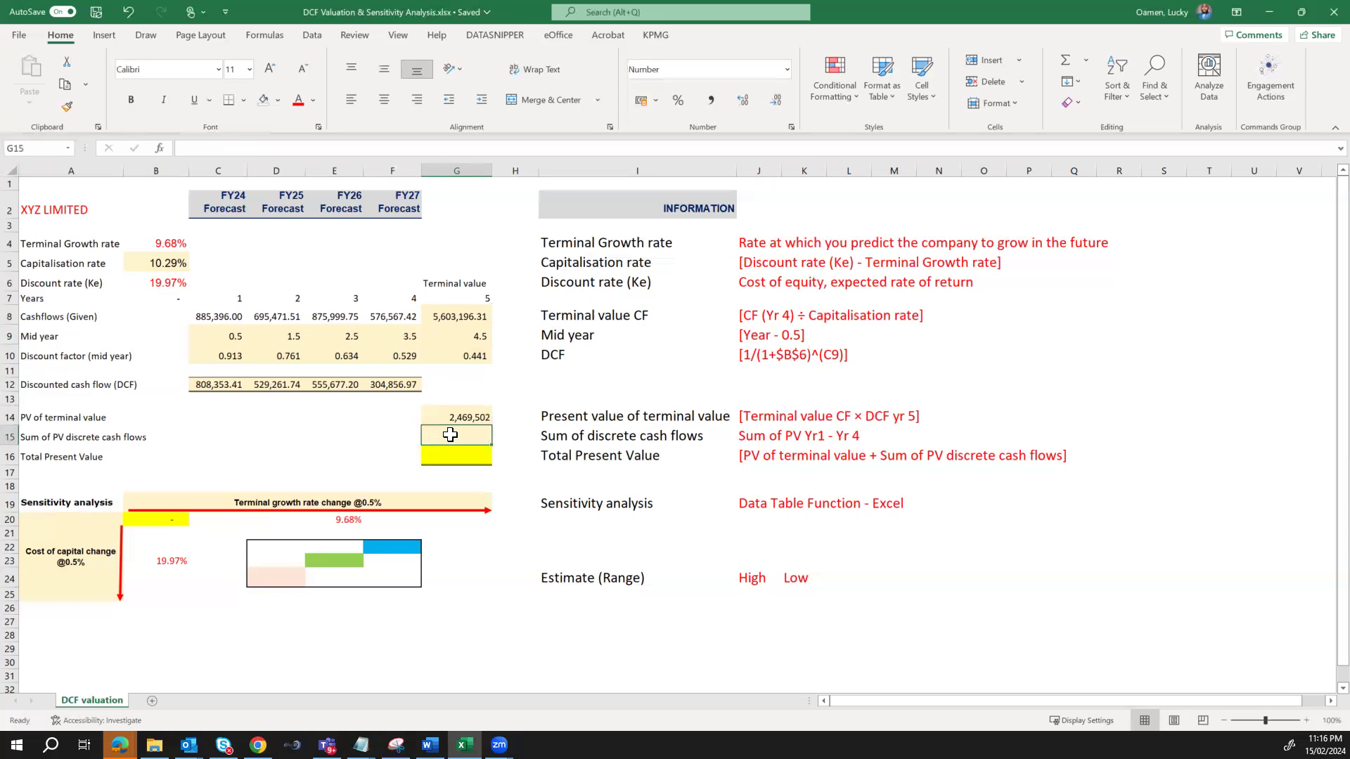
type("=sum")
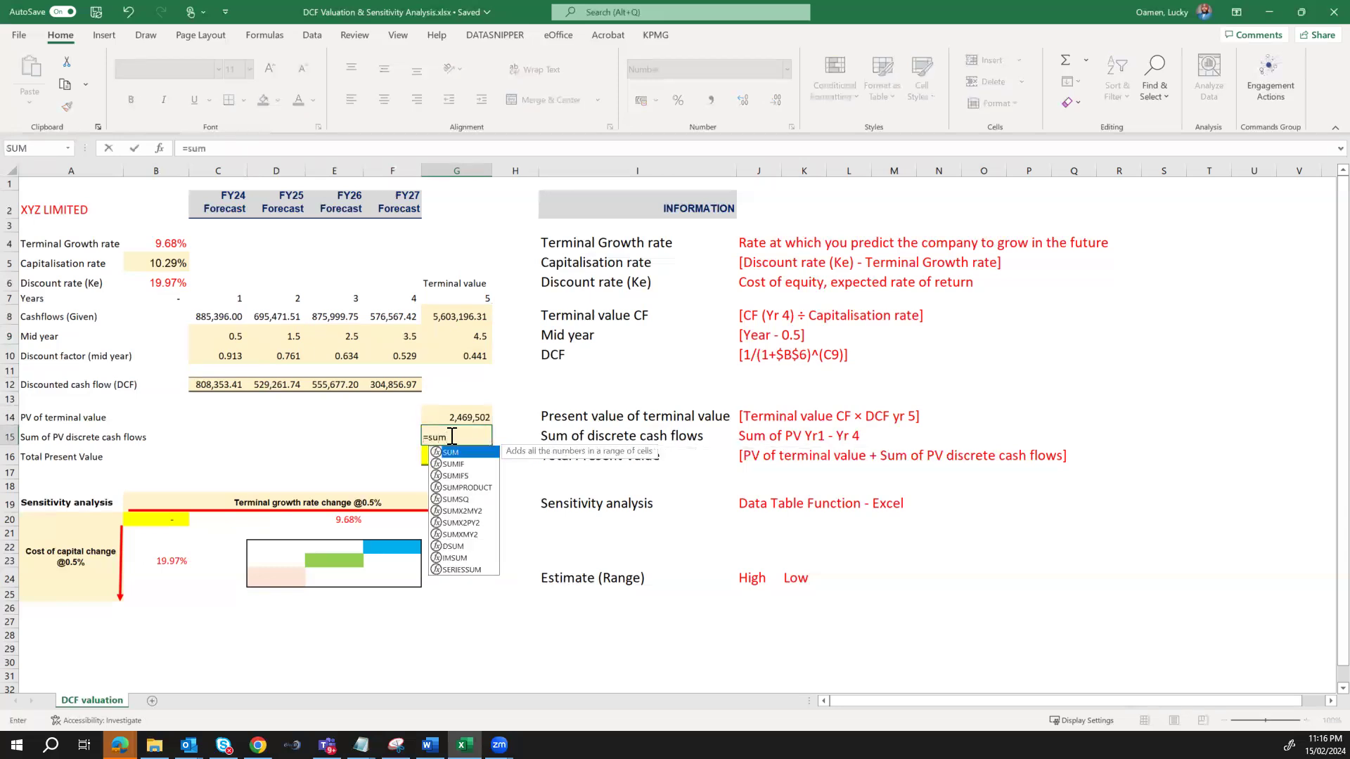
type("(")
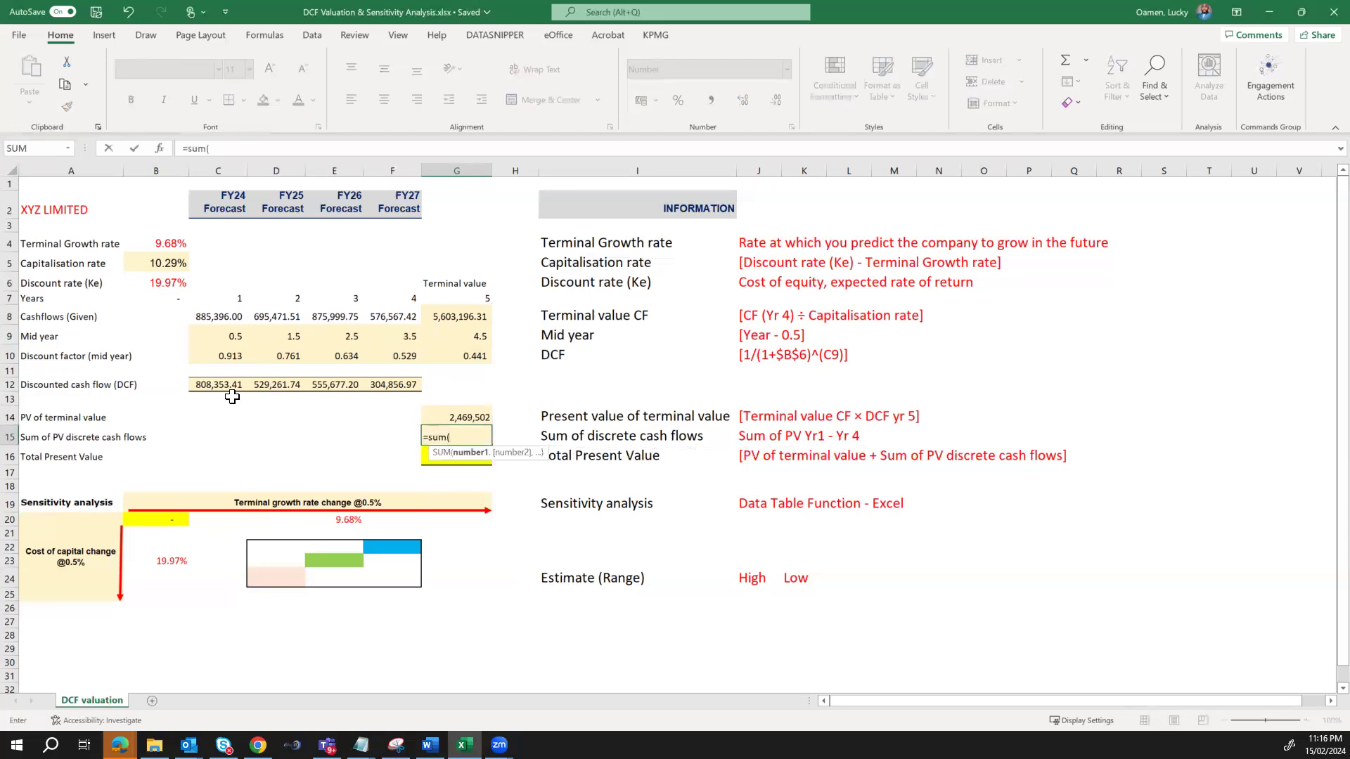
left_click_drag(224, 385, 376, 384)
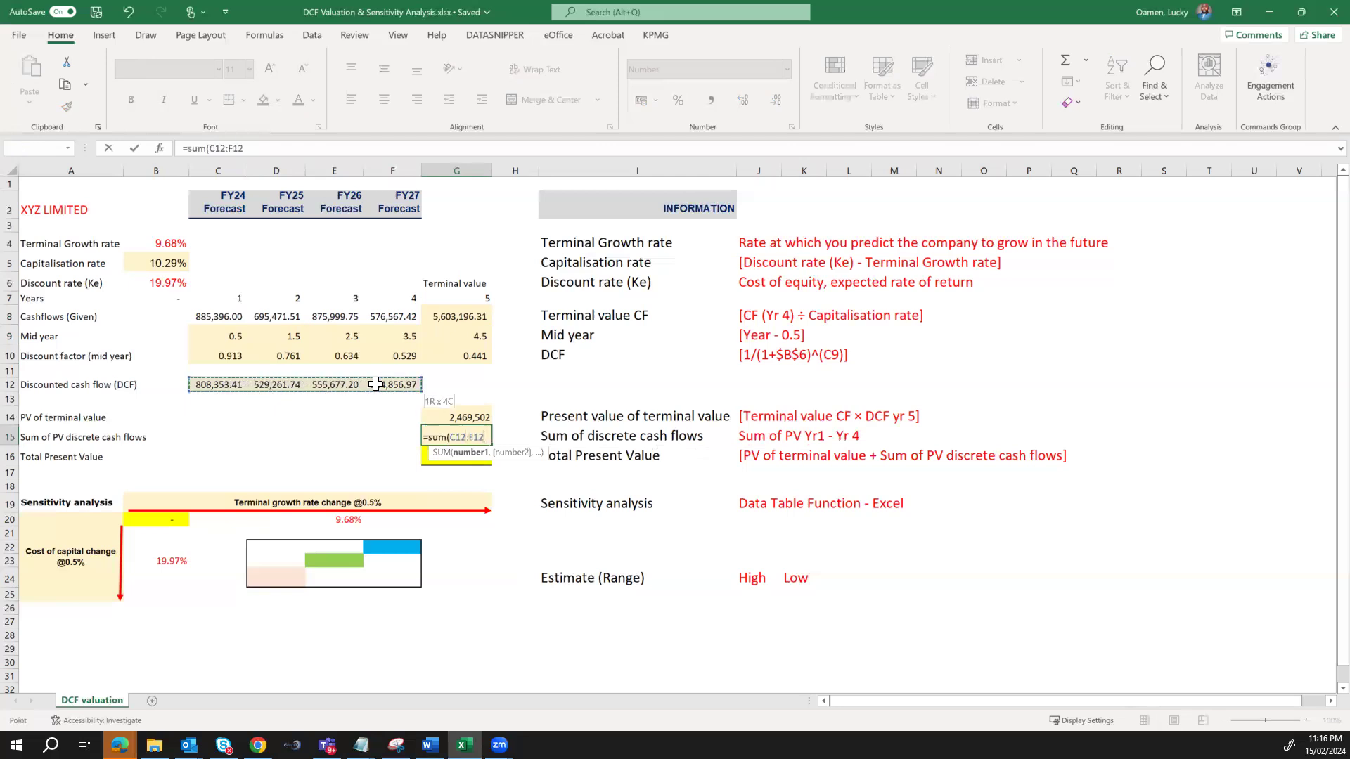
left_click_drag(377, 383, 377, 384)
type(")")
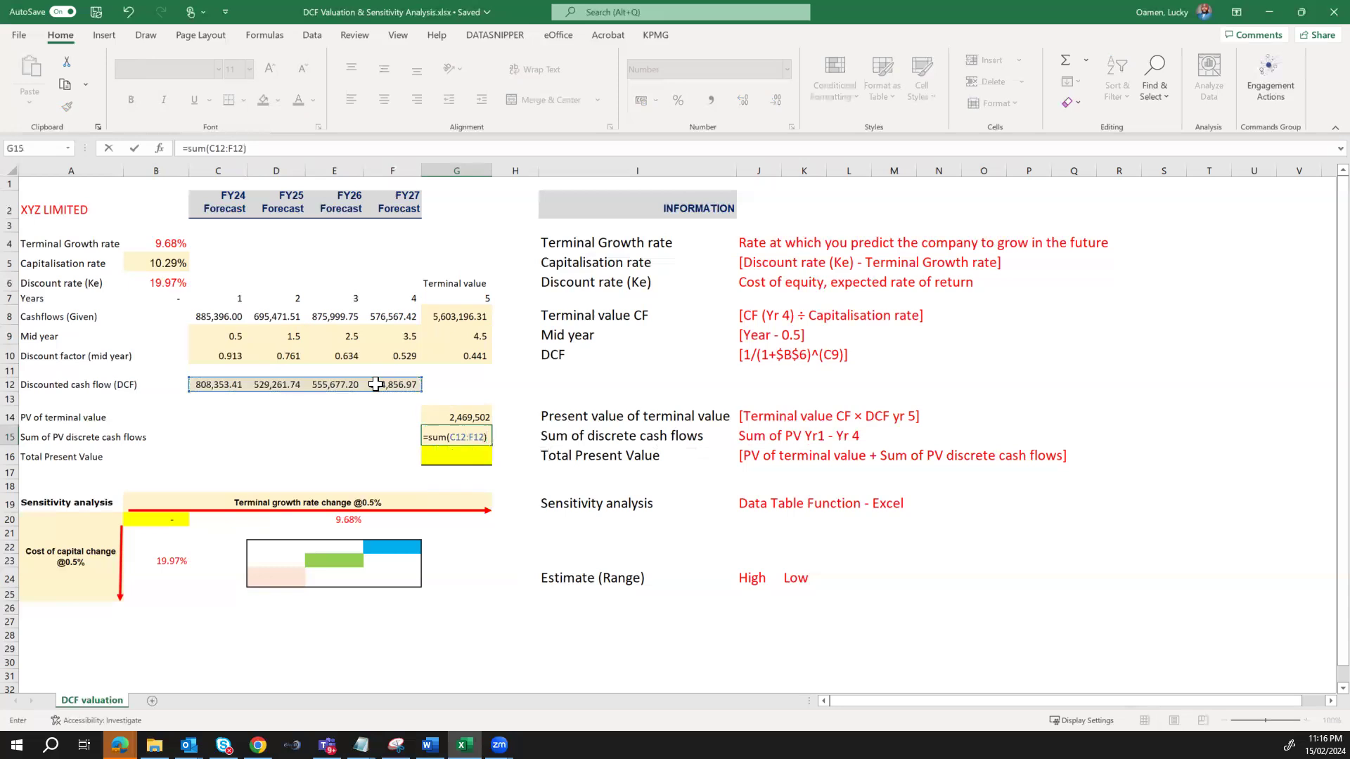
key("Return")
Calculate the Total Present Value in G16 by adding the terminal value PV and the discrete cash flow sum, =G14+G15.
left_click(455, 417)
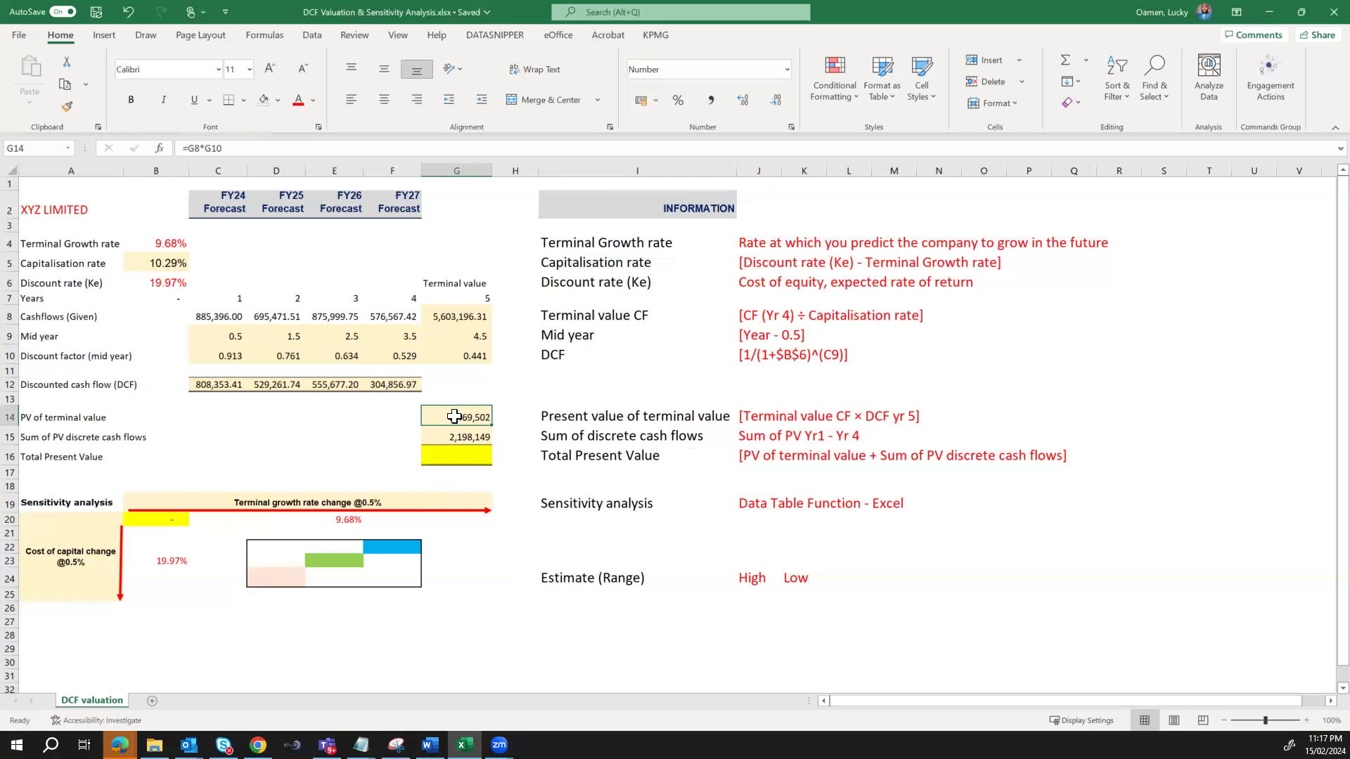
left_click(453, 439)
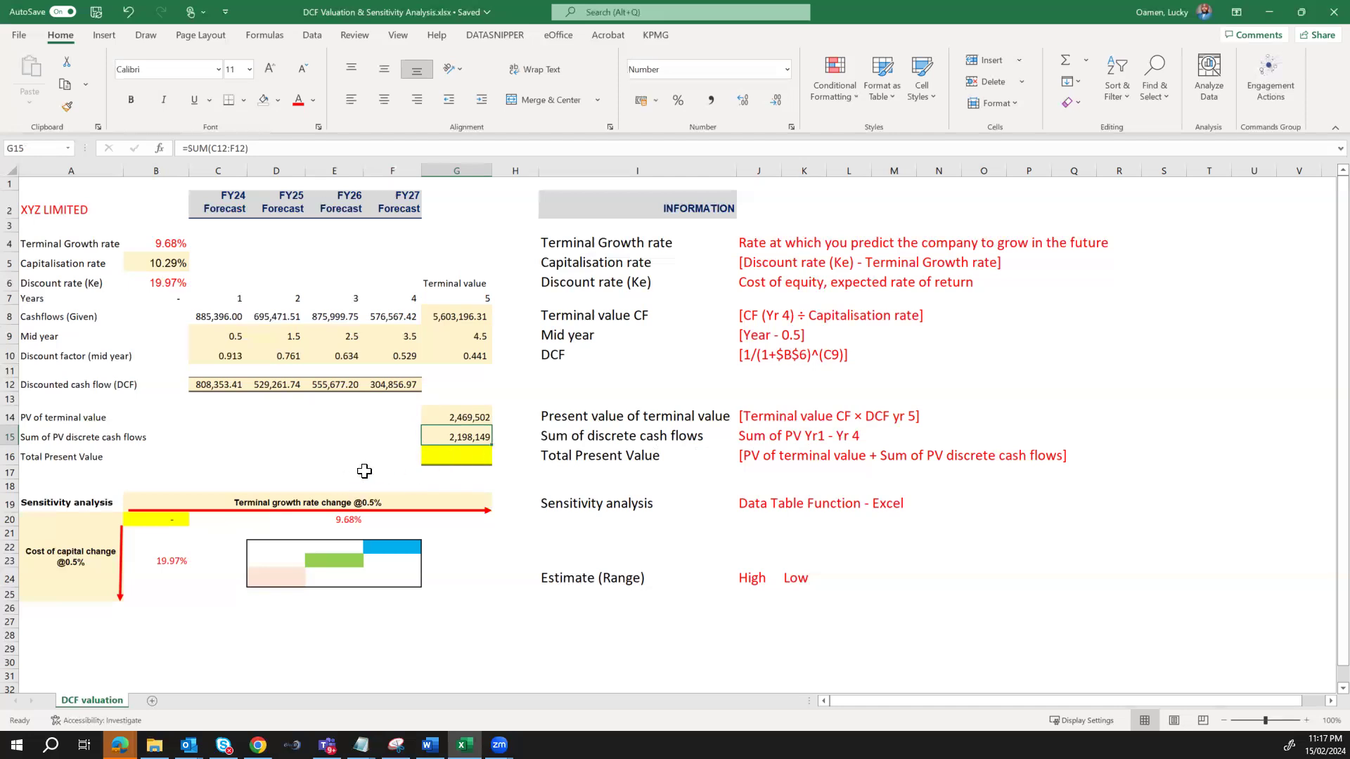
left_click(458, 458)
type("=")
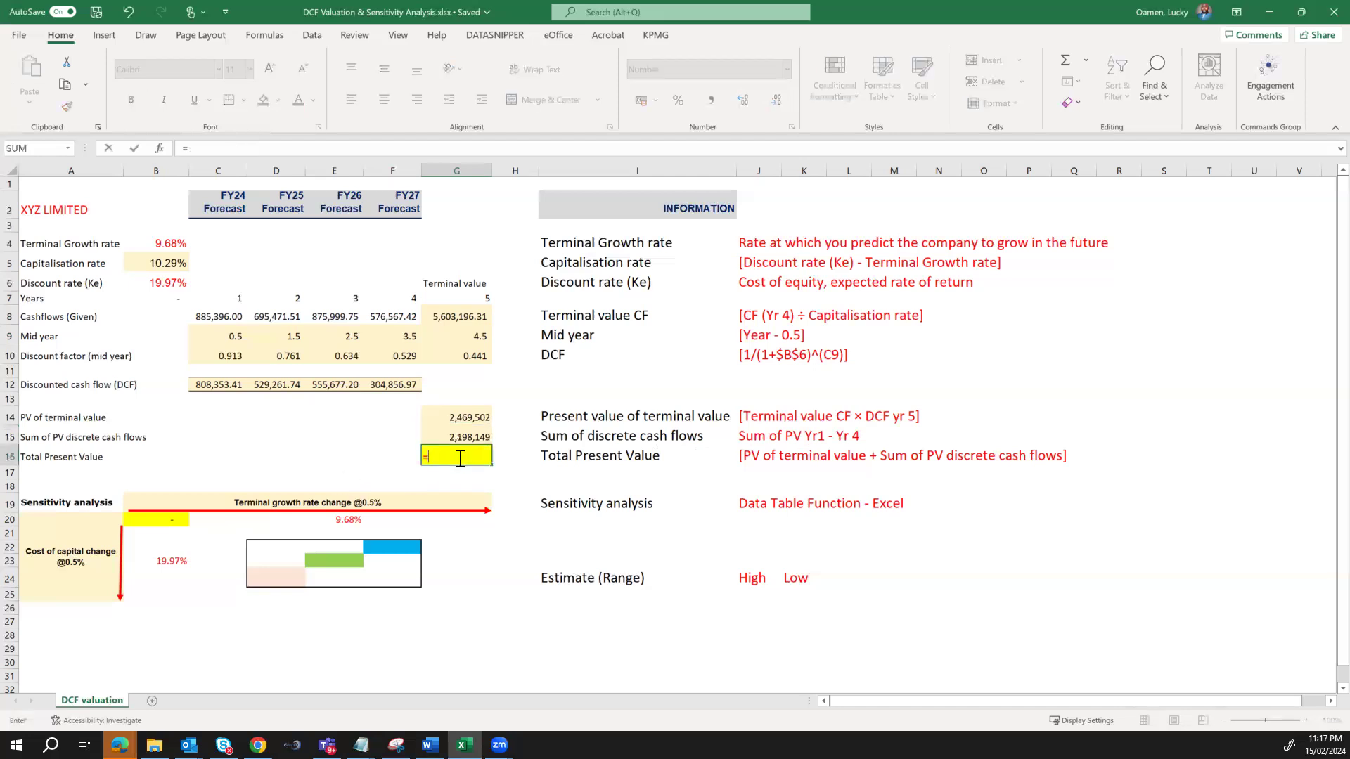
key("Up")
key("Up")
type("+")
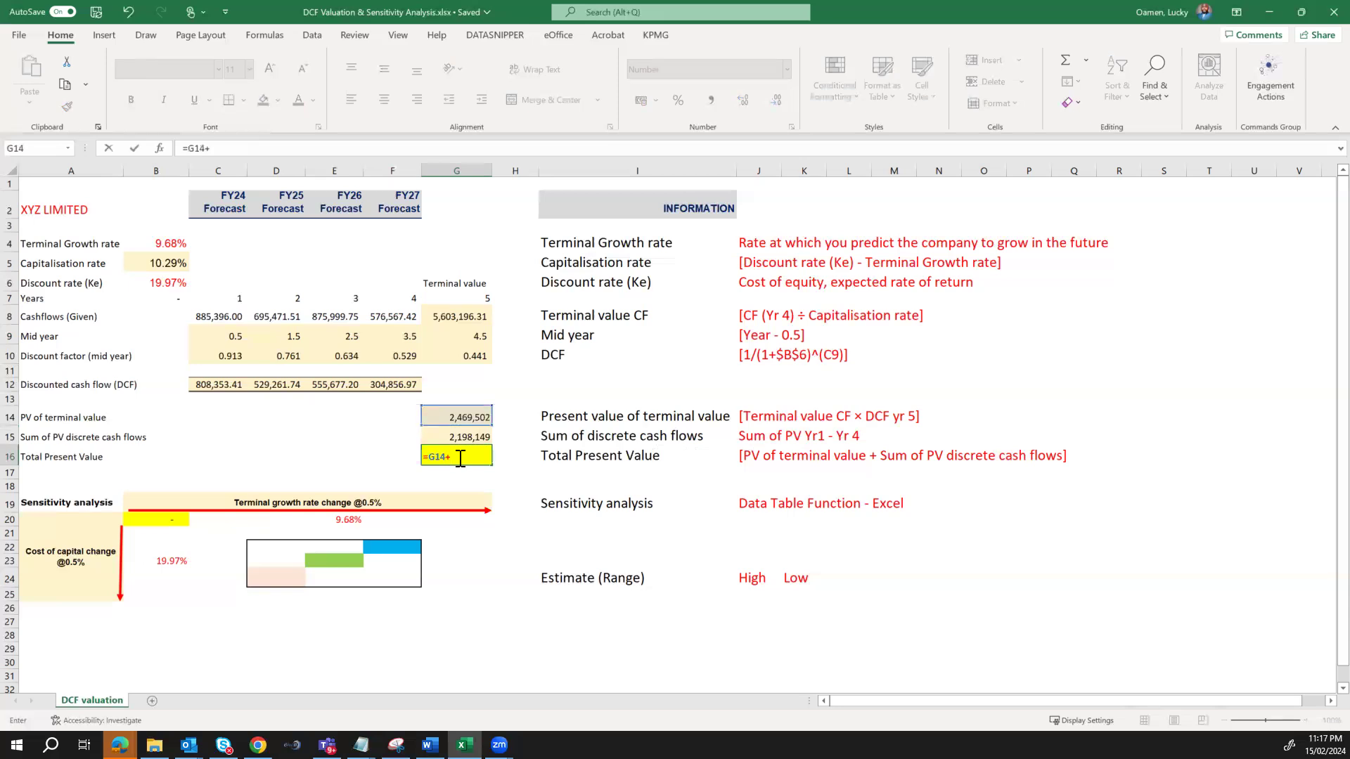
key("Up")
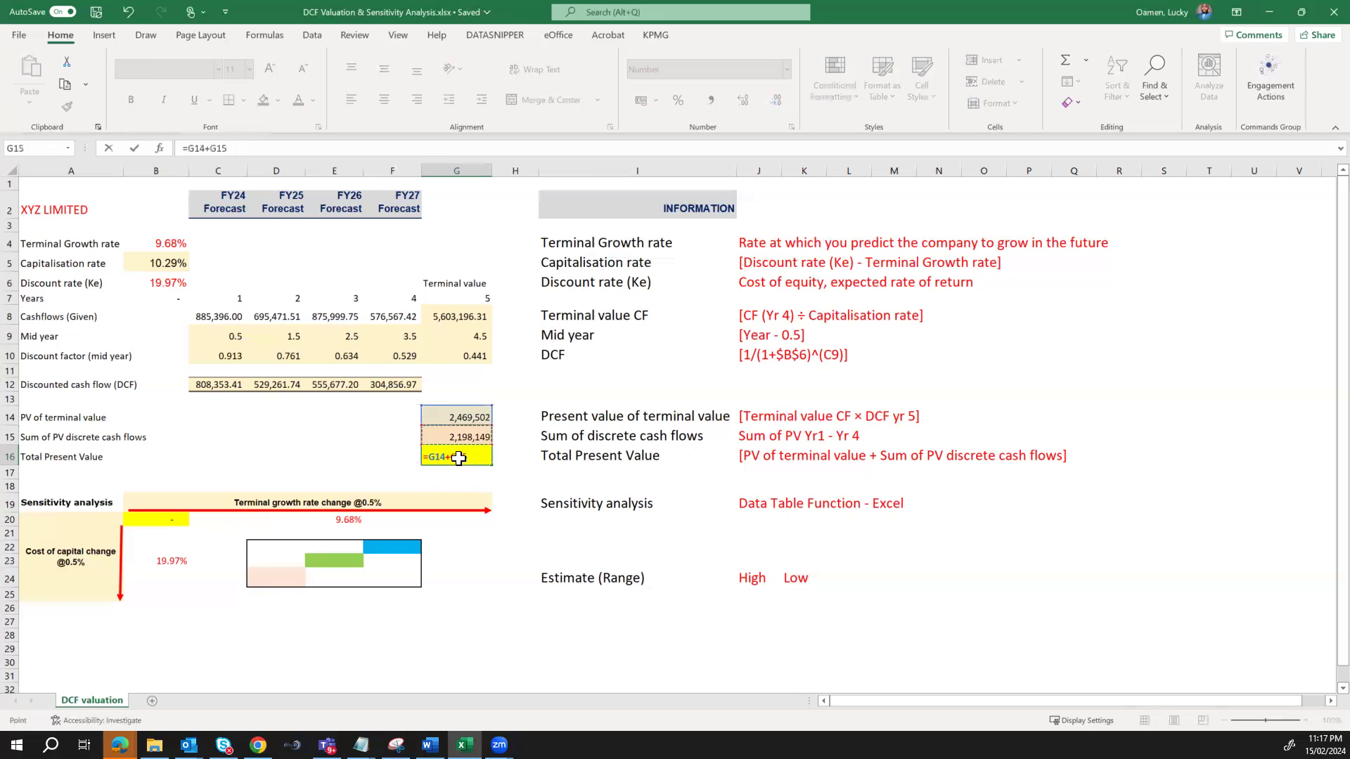
key("Return")
left_click(459, 458)
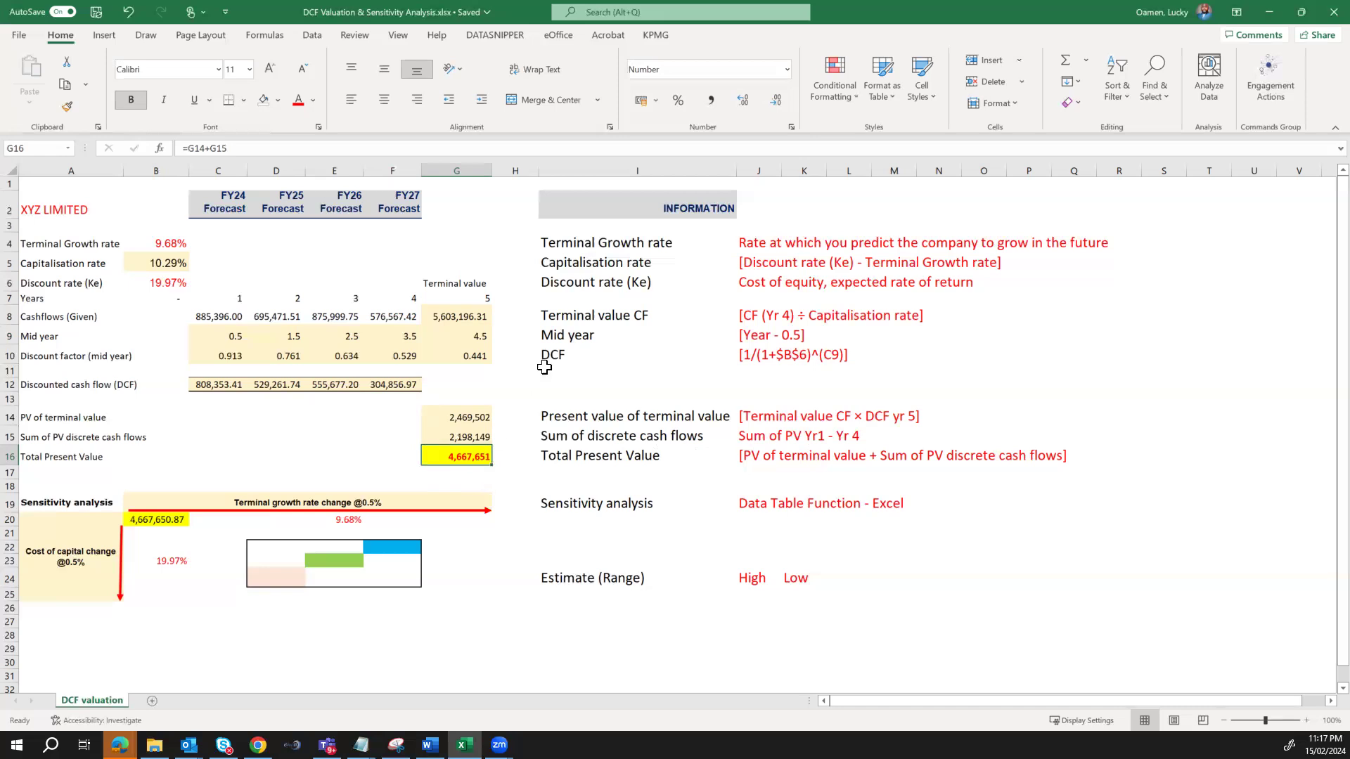
Examine the growth and discount rates, the Data Table note, and the row and column axes of the sensitivity analysis grid.
left_click(622, 247)
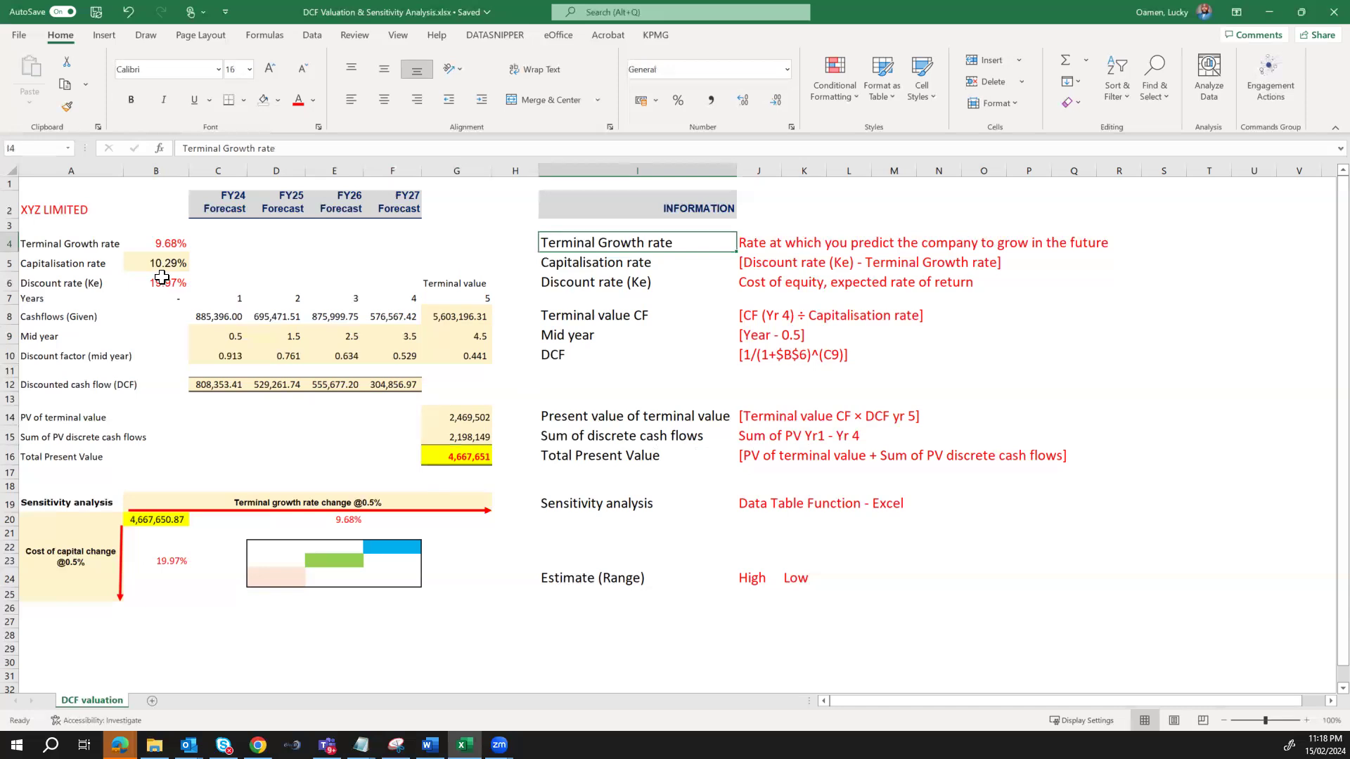
left_click(162, 283)
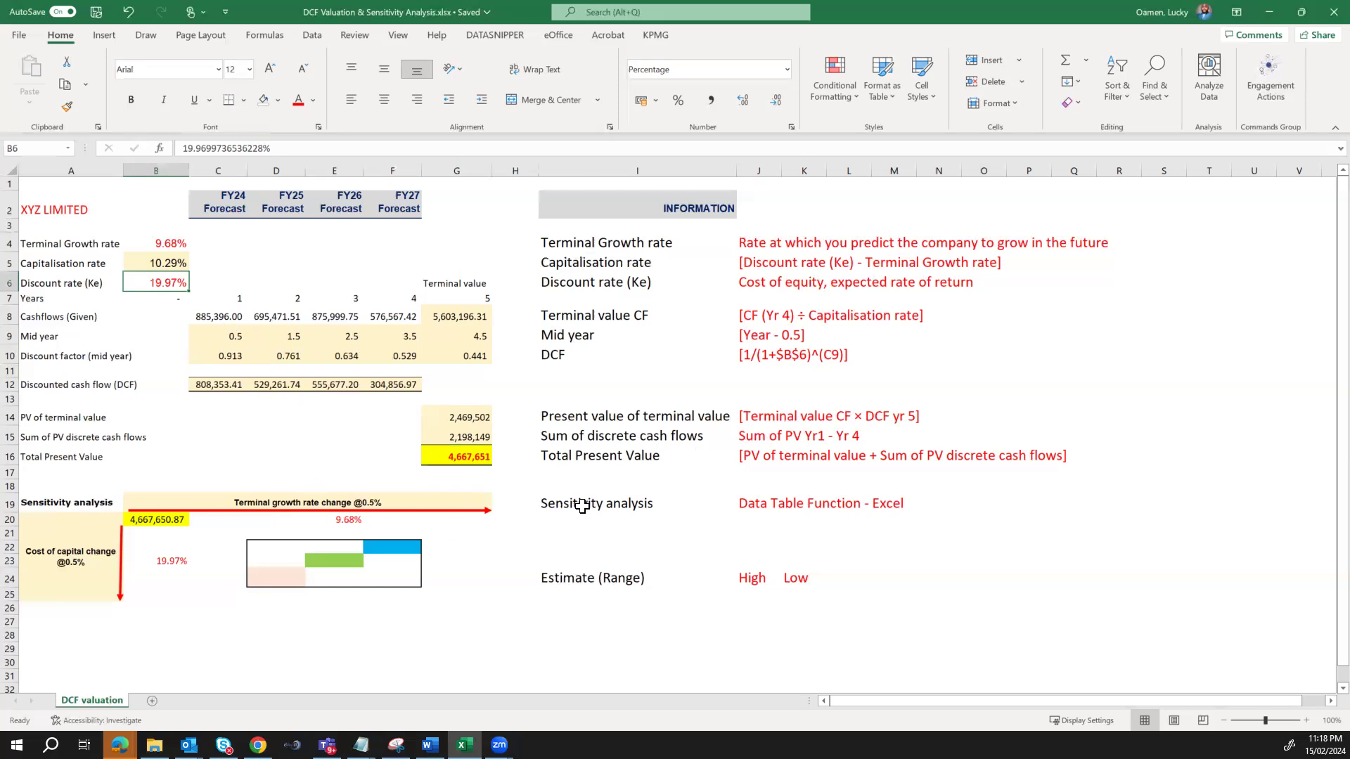
left_click(759, 511)
scroll(758, 511, "down", 1)
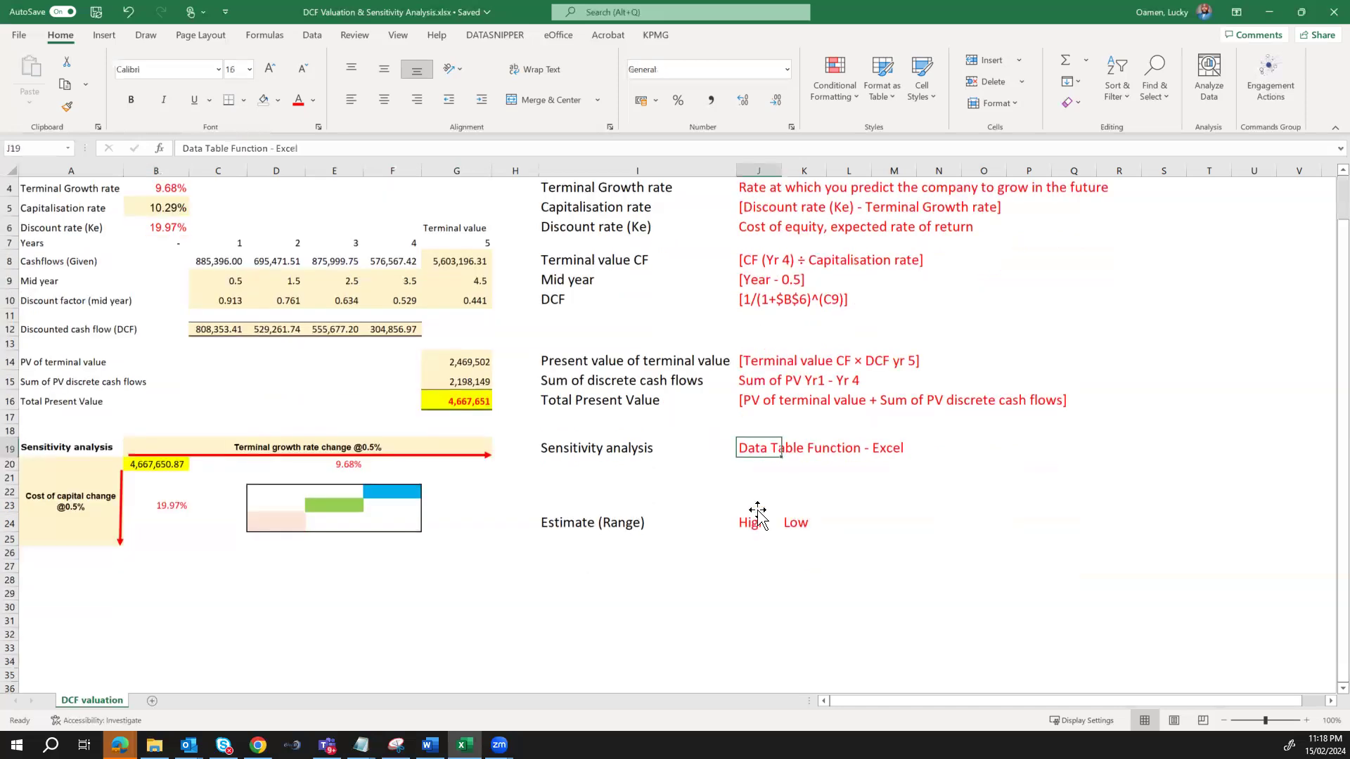
left_click_drag(76, 451, 420, 518)
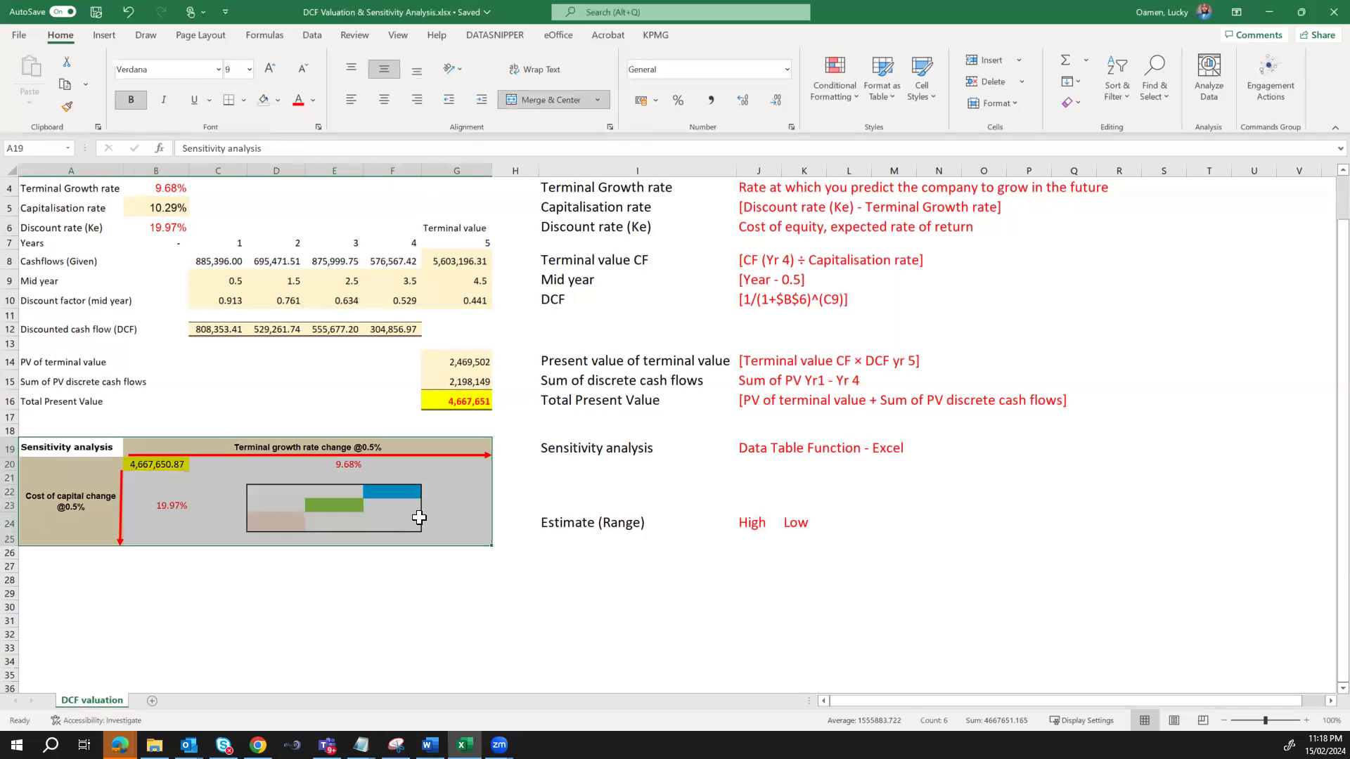
left_click(322, 465)
left_click_drag(195, 467, 435, 466)
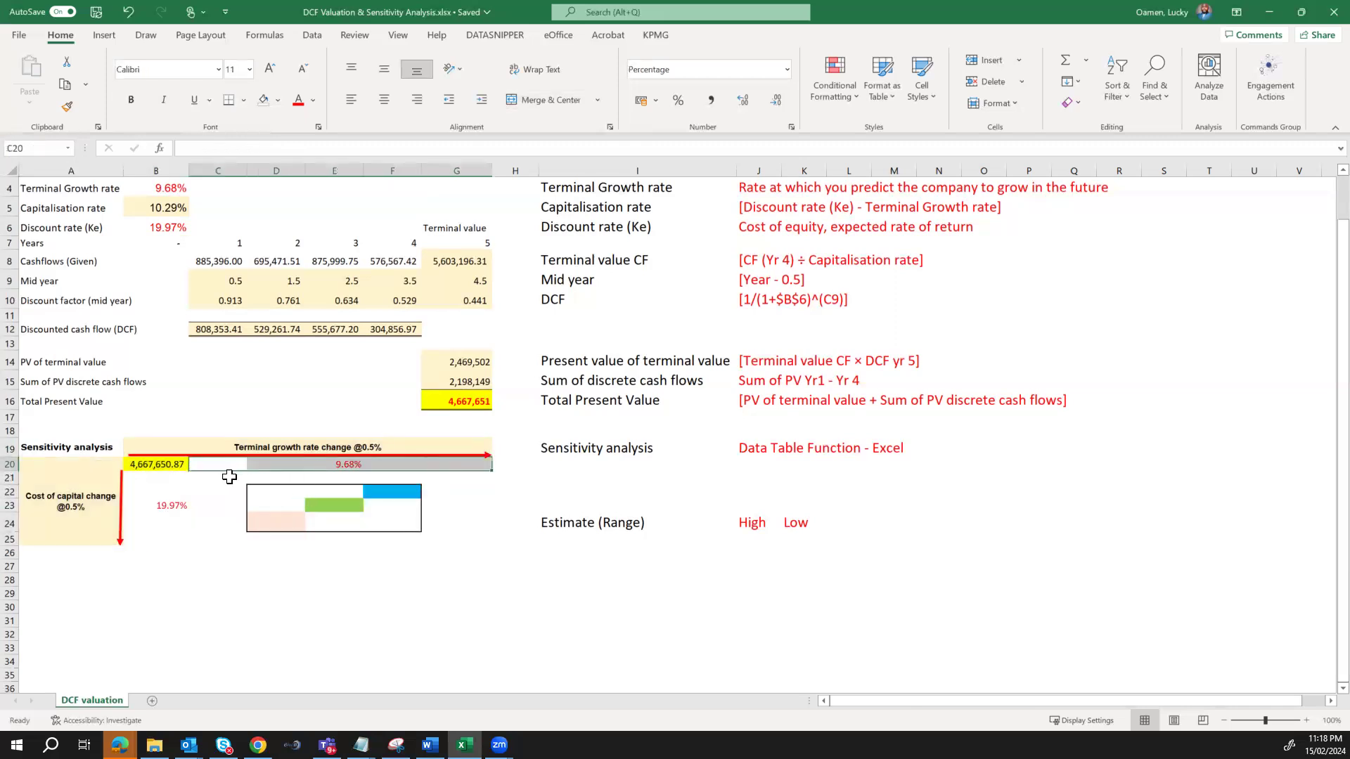
left_click_drag(162, 481, 159, 535)
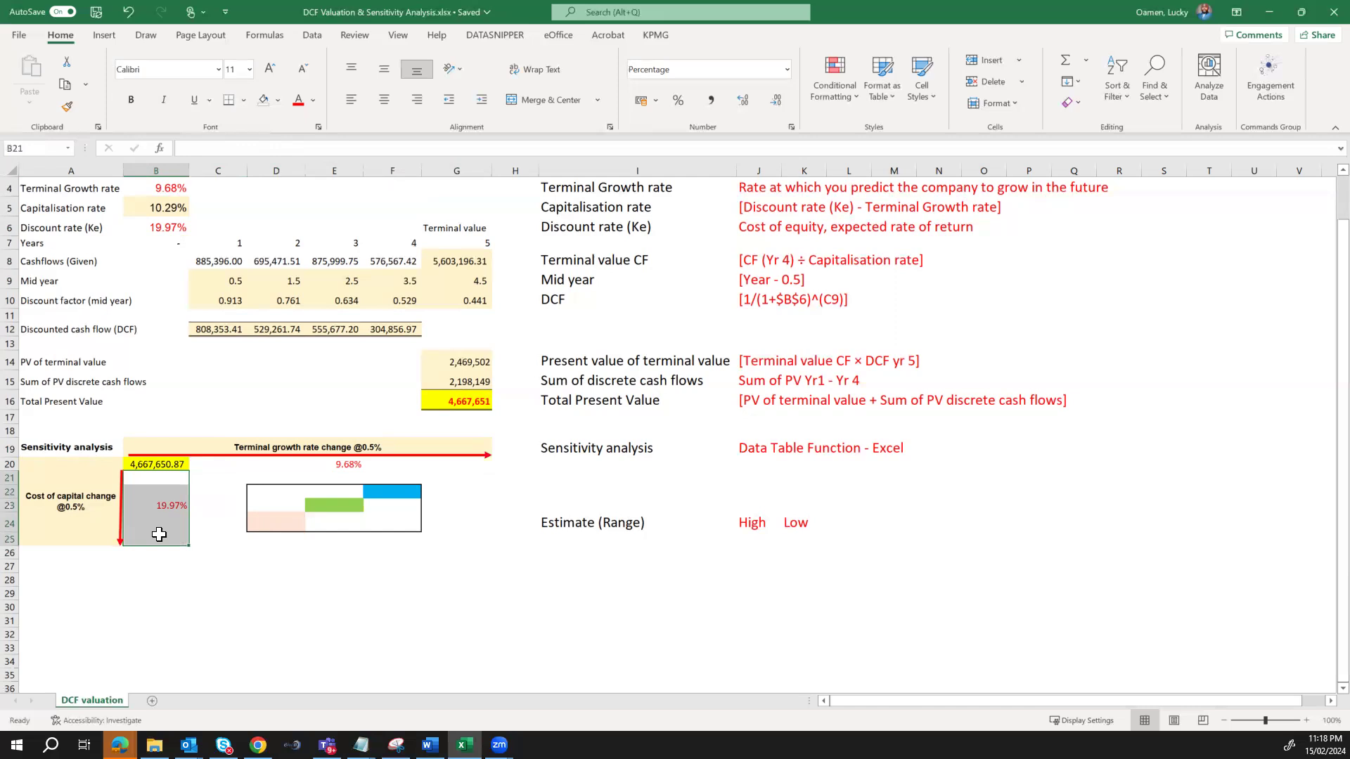
left_click(352, 447)
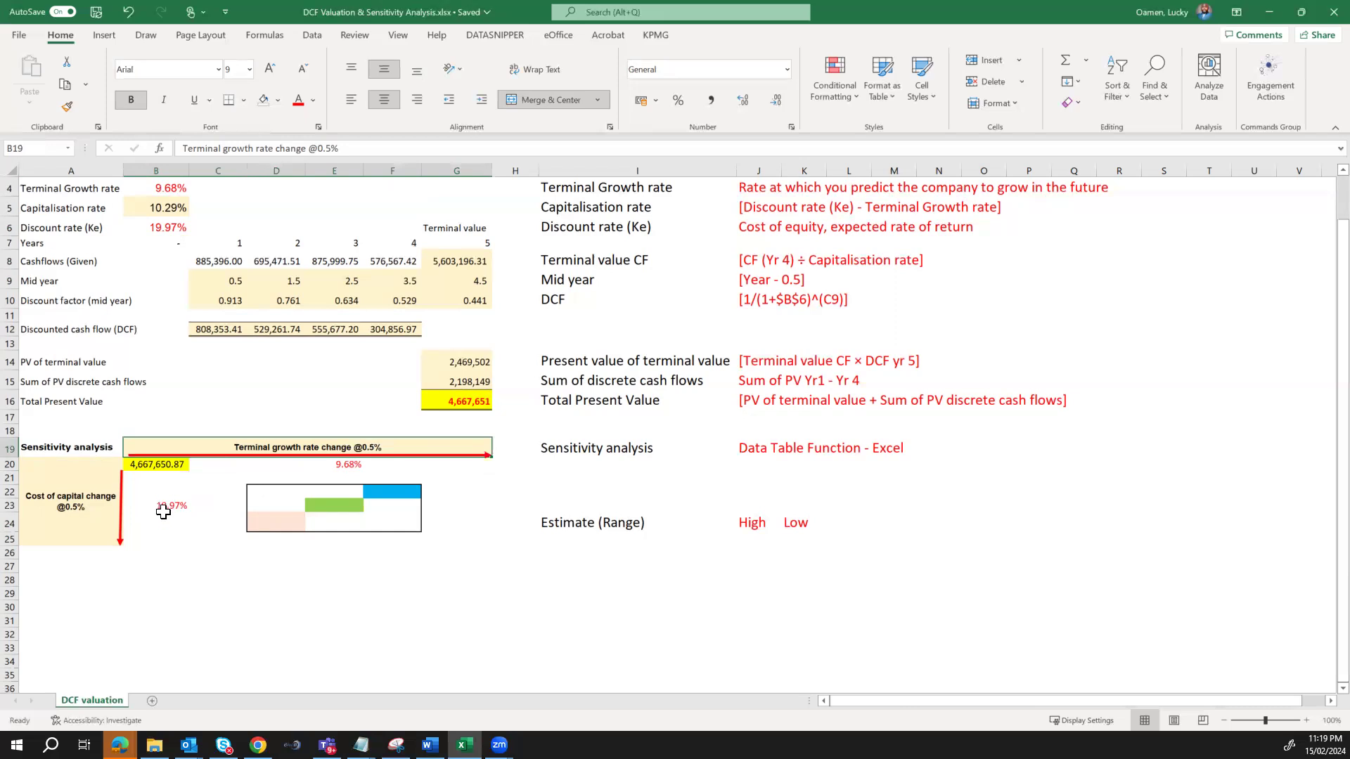
Enter the terminal growth rate reduced by 0.5% in D20 of the sensitivity table, with the formula =E20-0.5%.
left_click(285, 465)
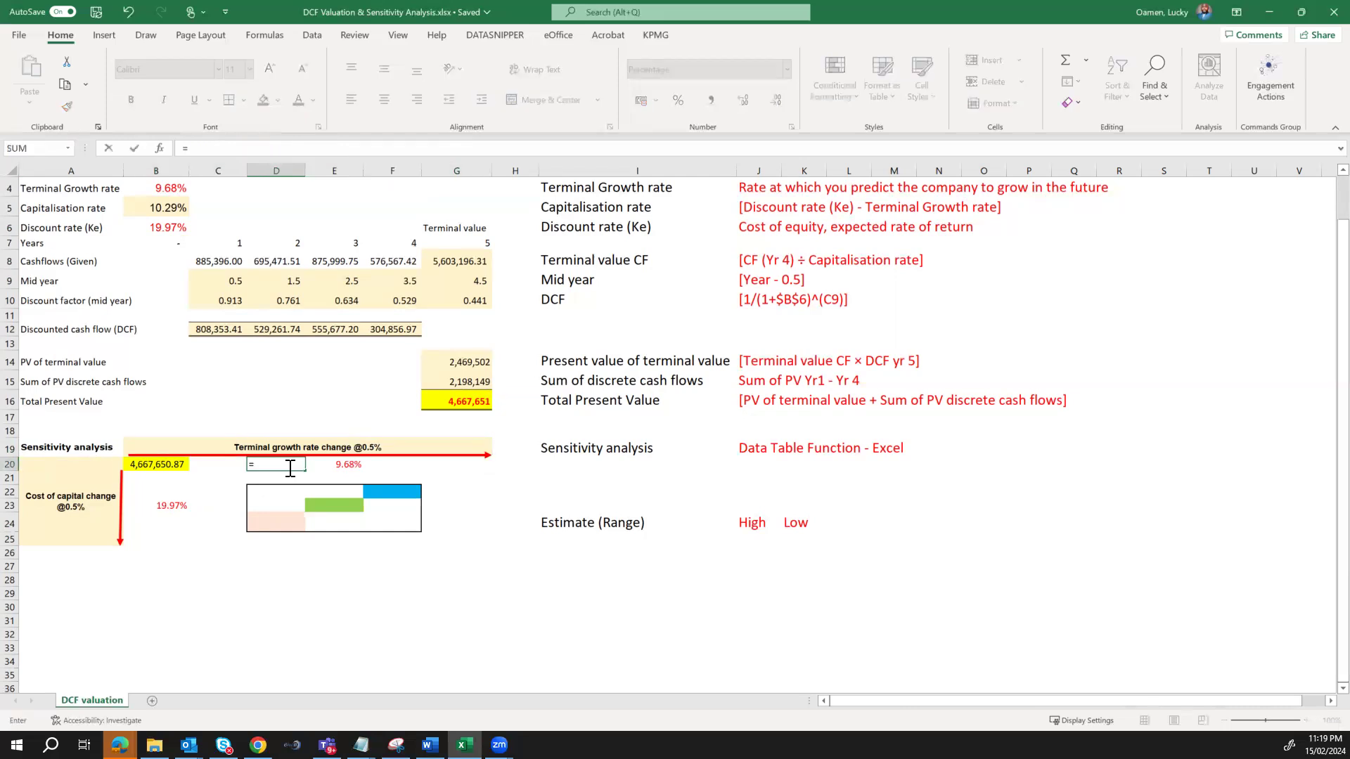
left_click(343, 467)
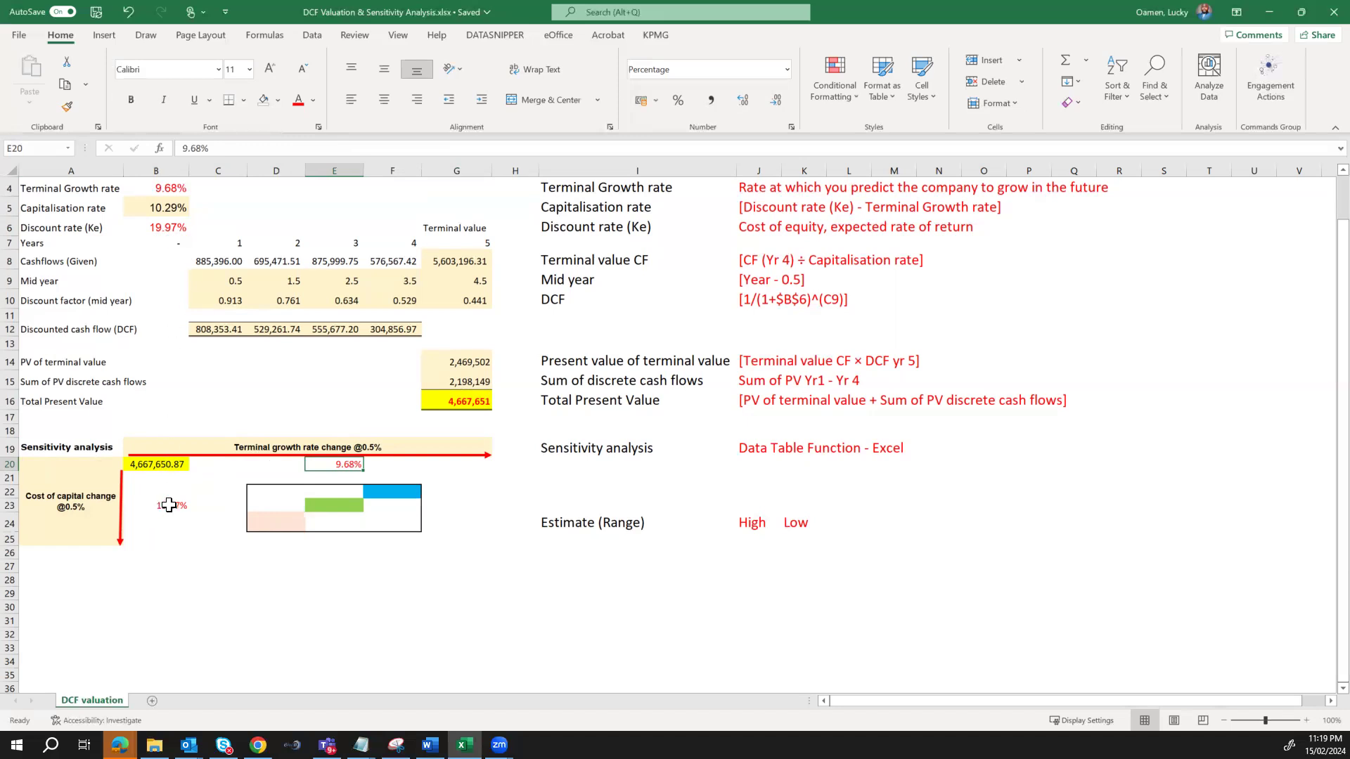
left_click(300, 470)
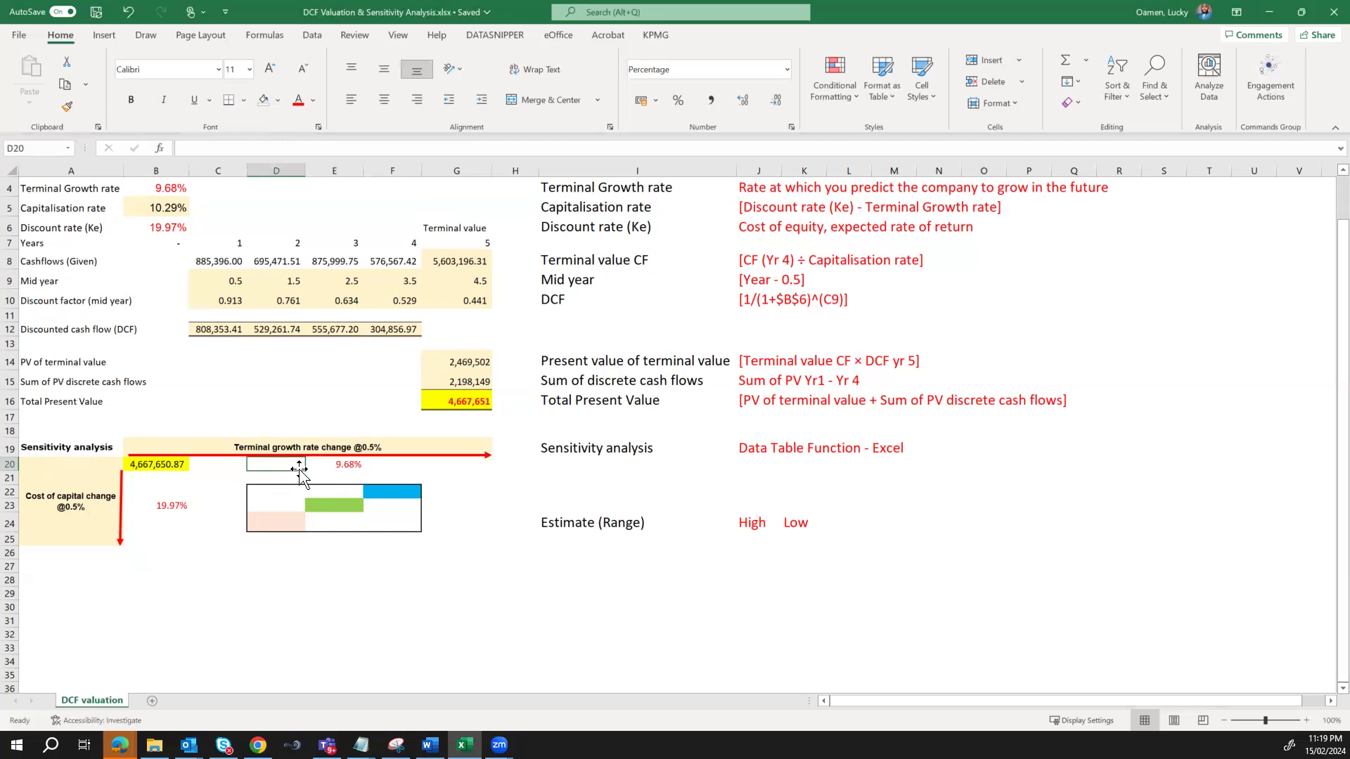
type("=")
key("Right")
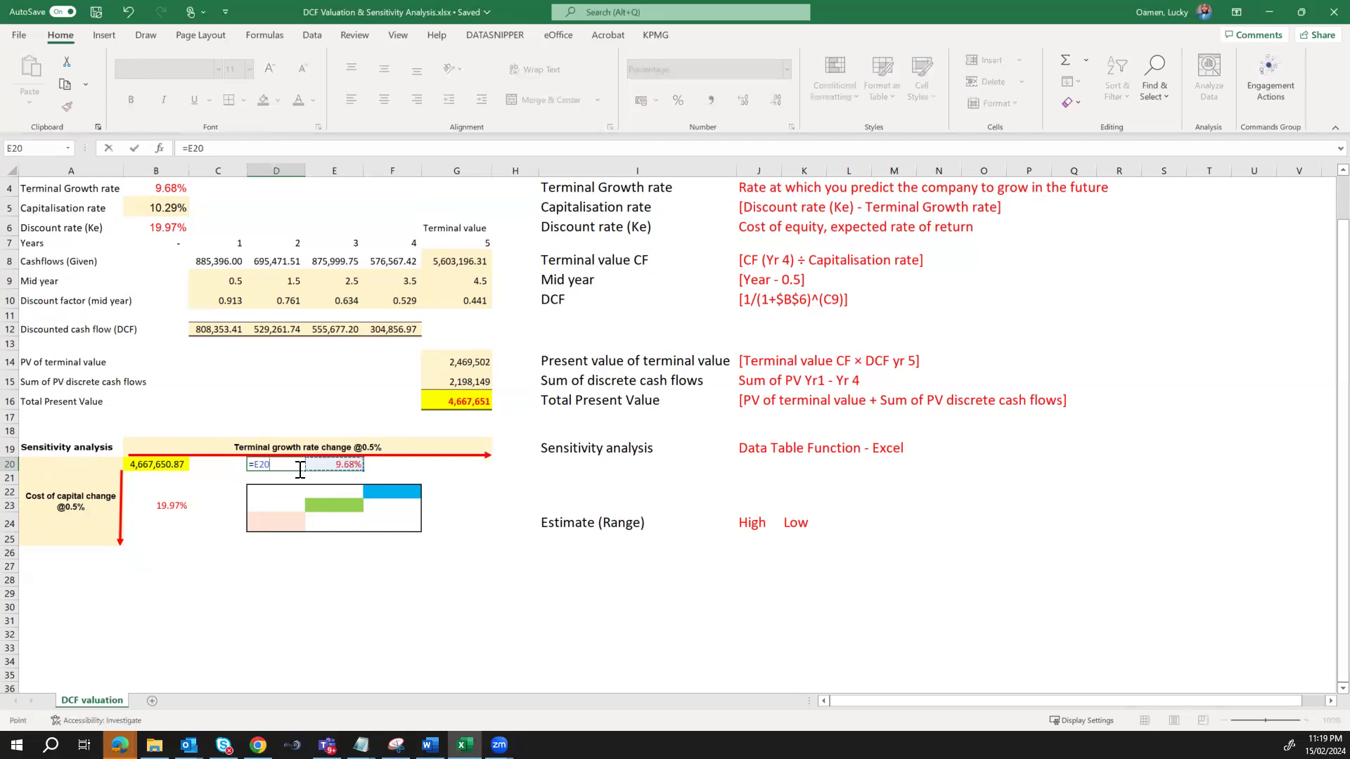
type("-0.5")
key("Return")
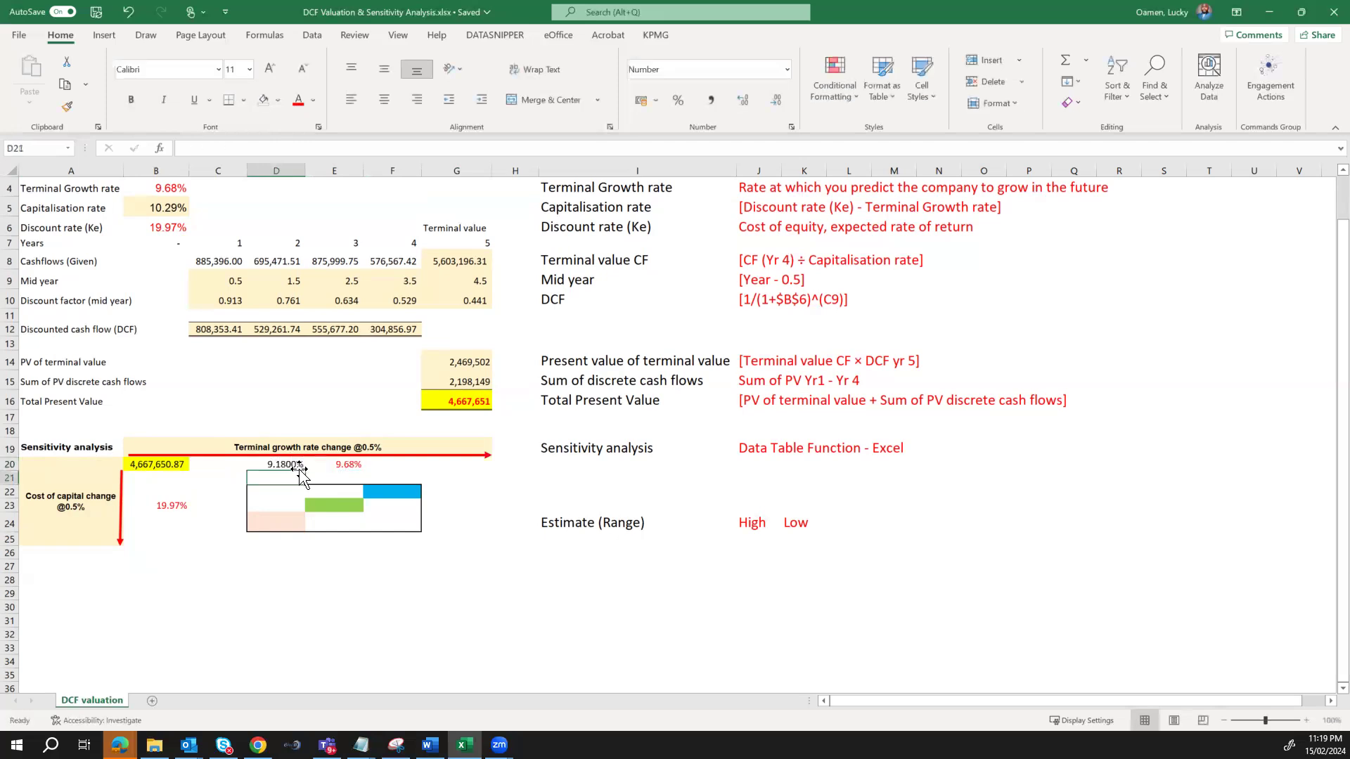
Enter the terminal growth rate reduced by a further 0.5% in C20, with the formula =D20-0.5%.
left_click(296, 467)
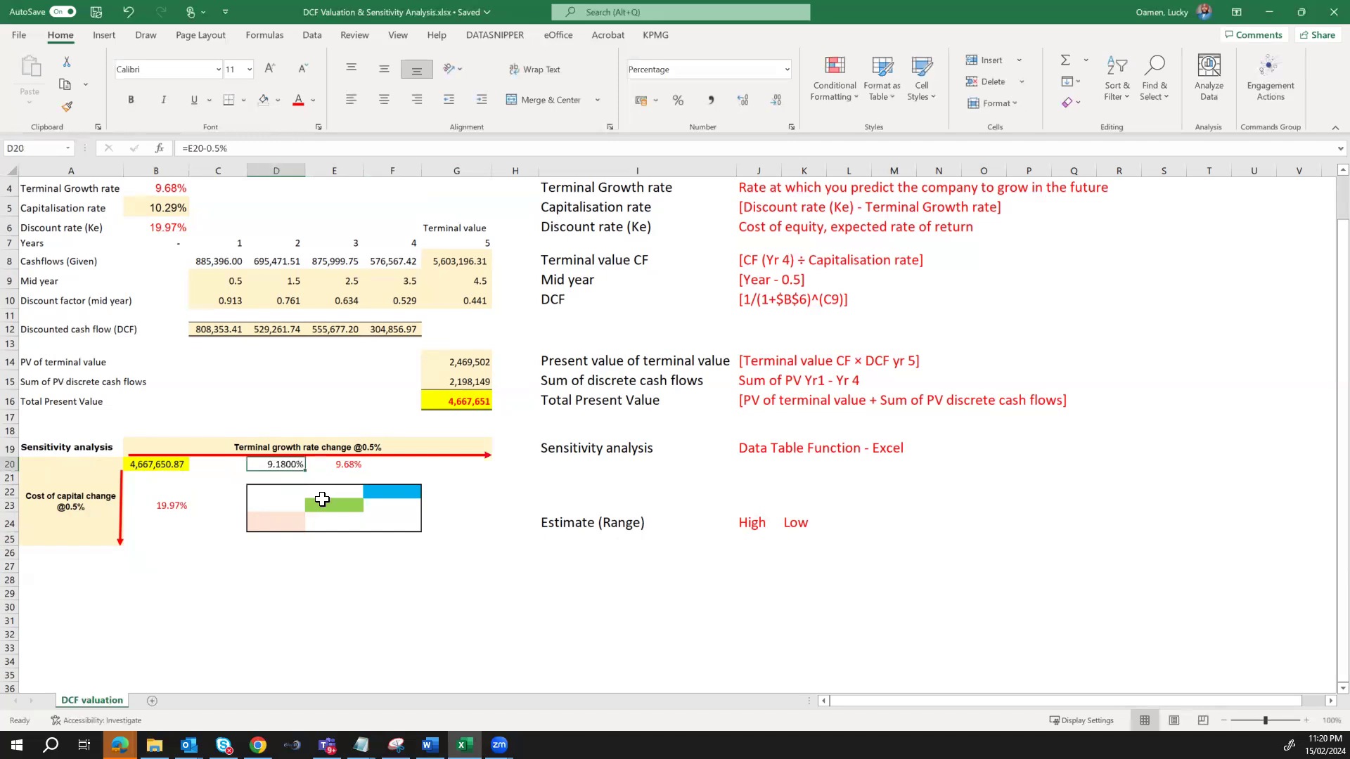
key("Left")
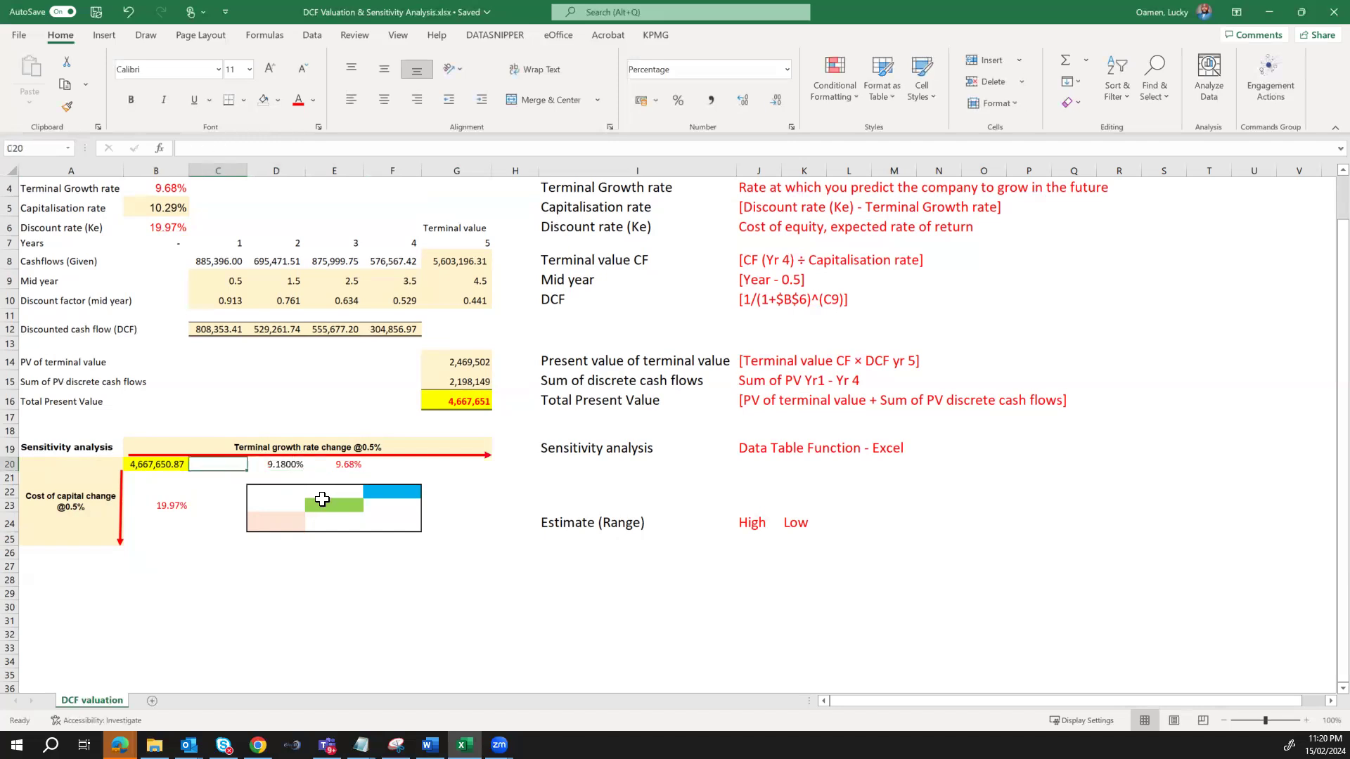
type("=")
key("Right")
type("-0.5")
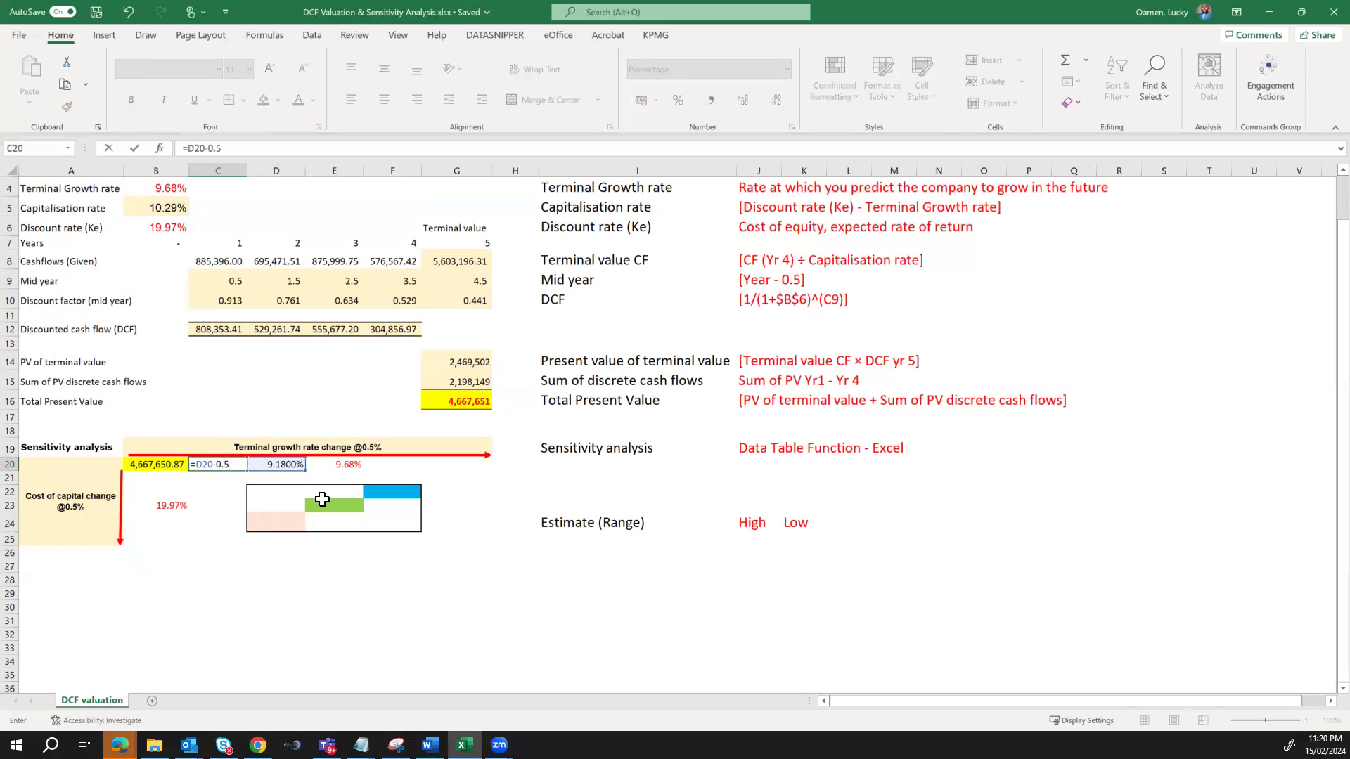
key("Return")
key("Up")
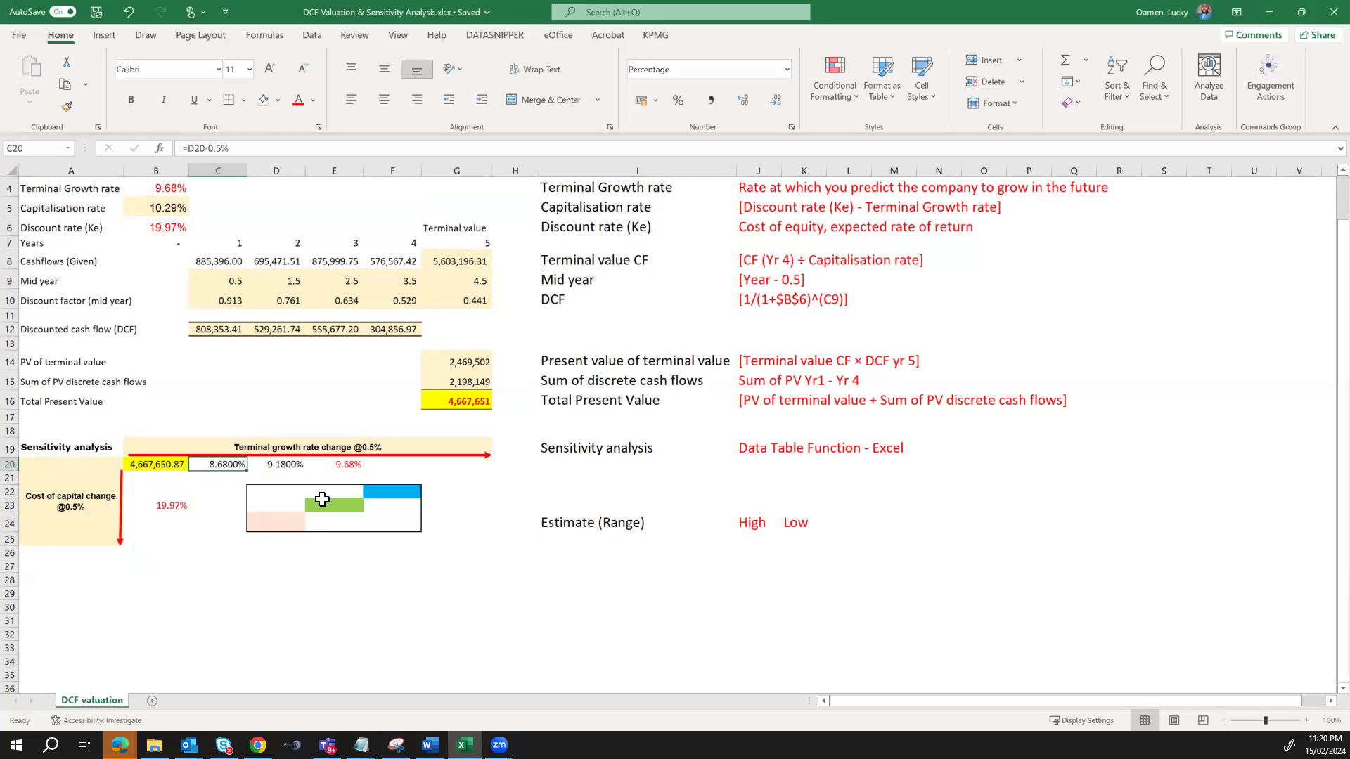
Enter the terminal growth rate increased by 0.5% in F20 of the sensitivity table, with the formula =E20+0.5%.
key("Right")
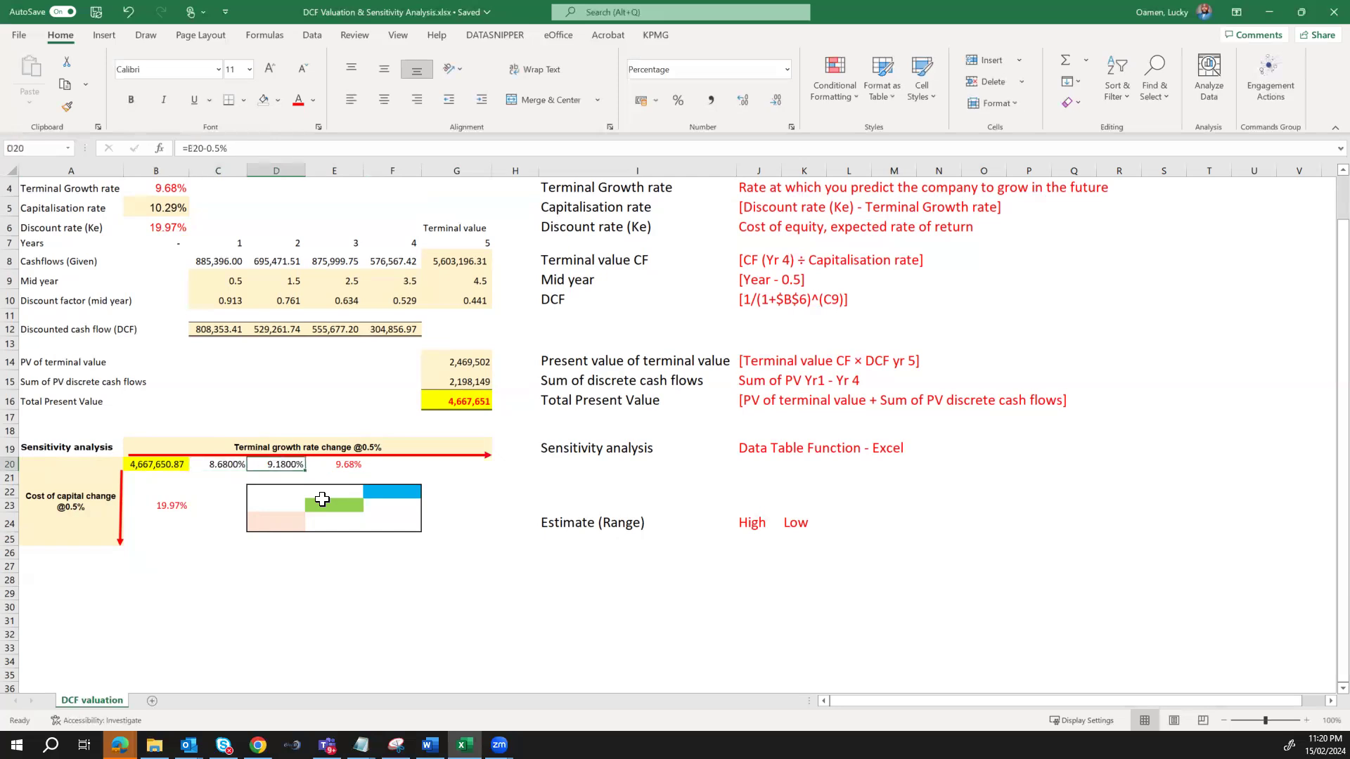
key("Right")
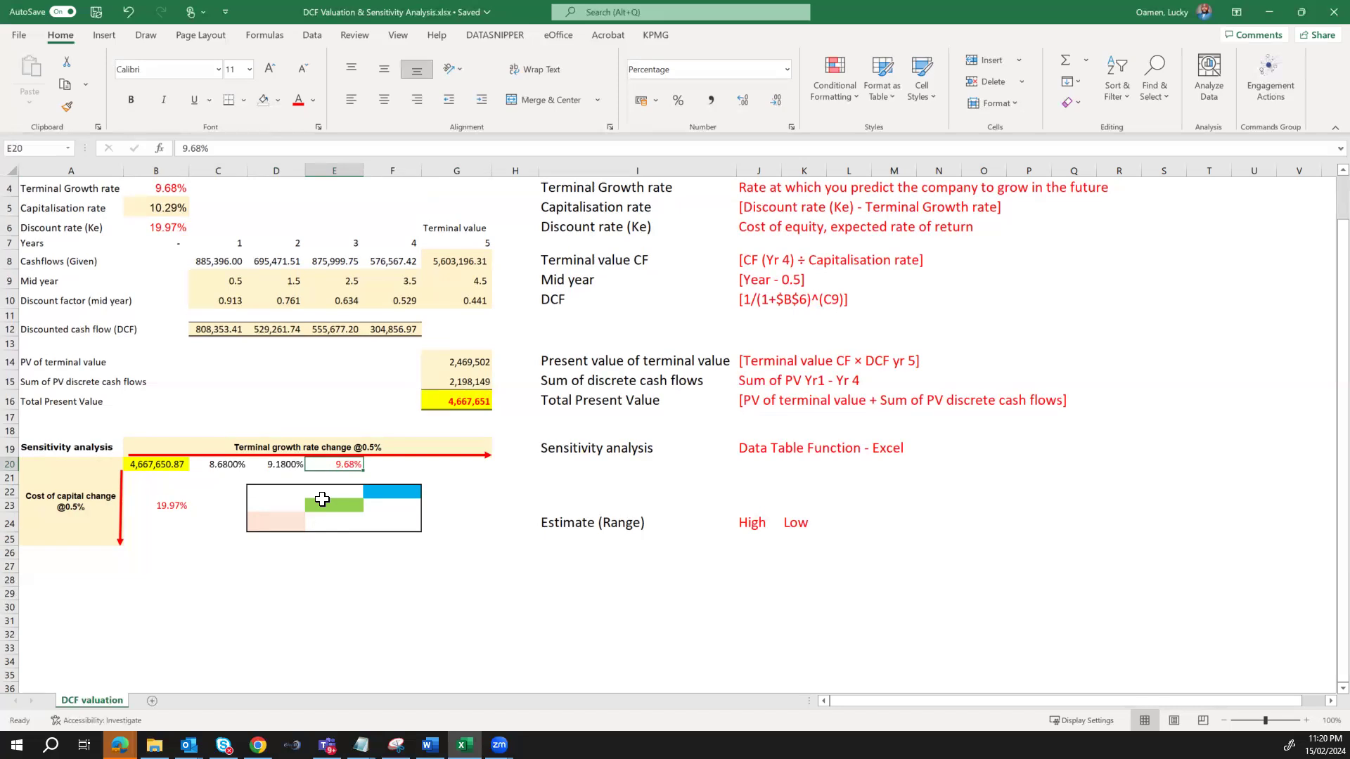
key("Right")
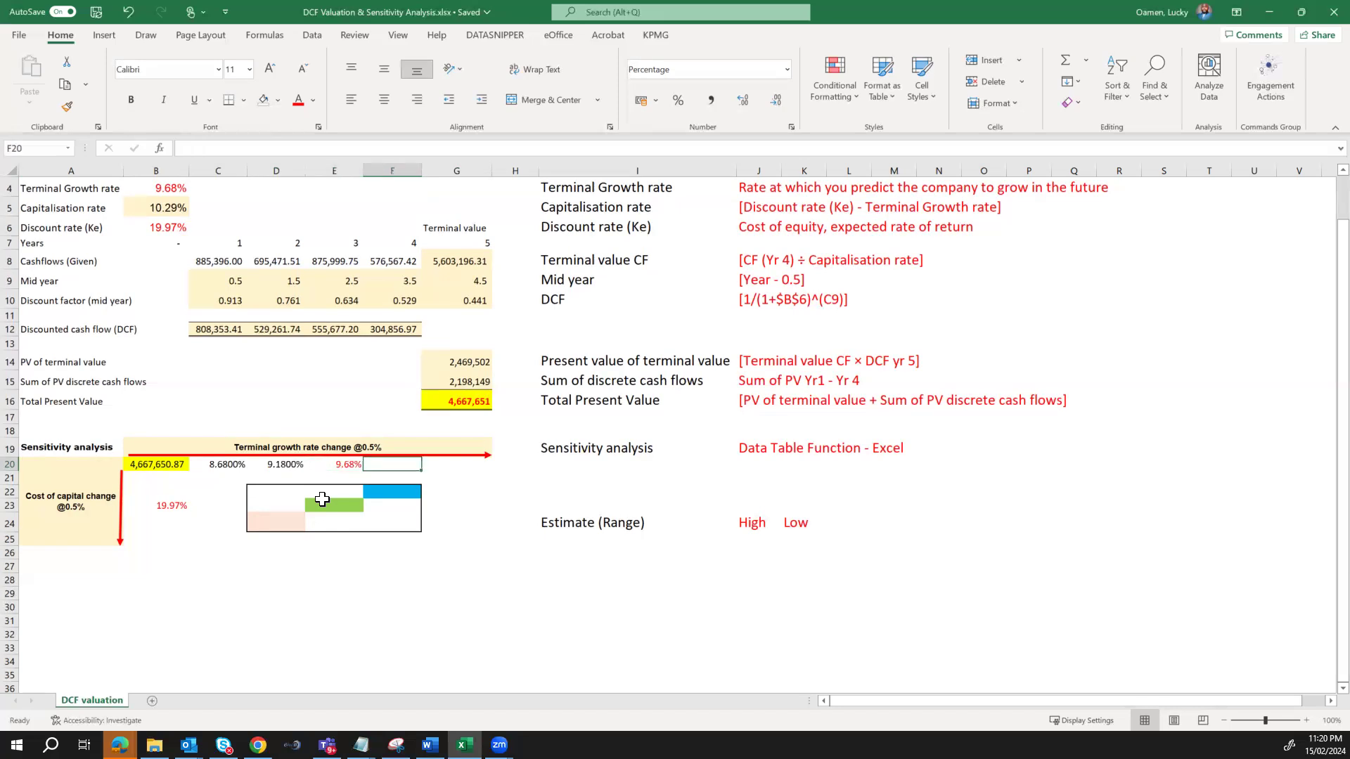
type("=")
key("Left")
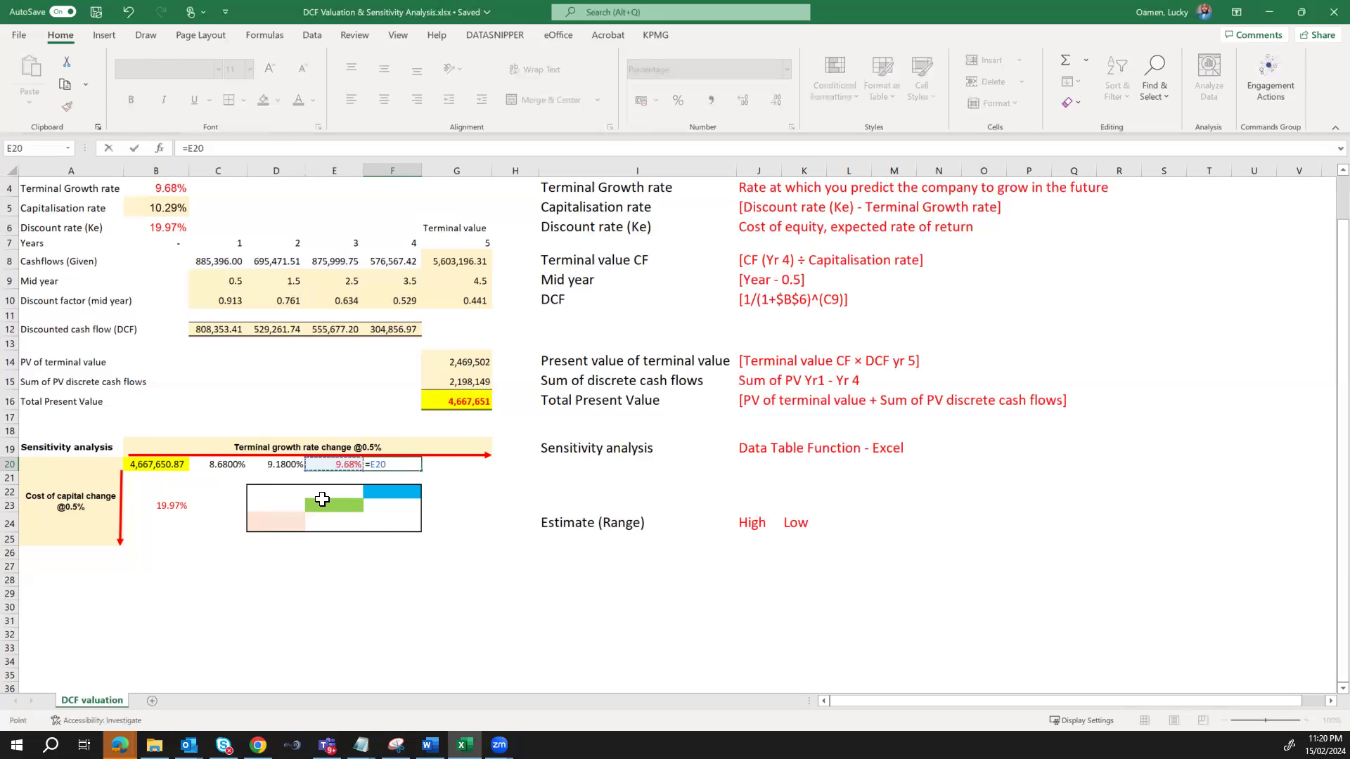
type("+0.5%")
key("Tab")
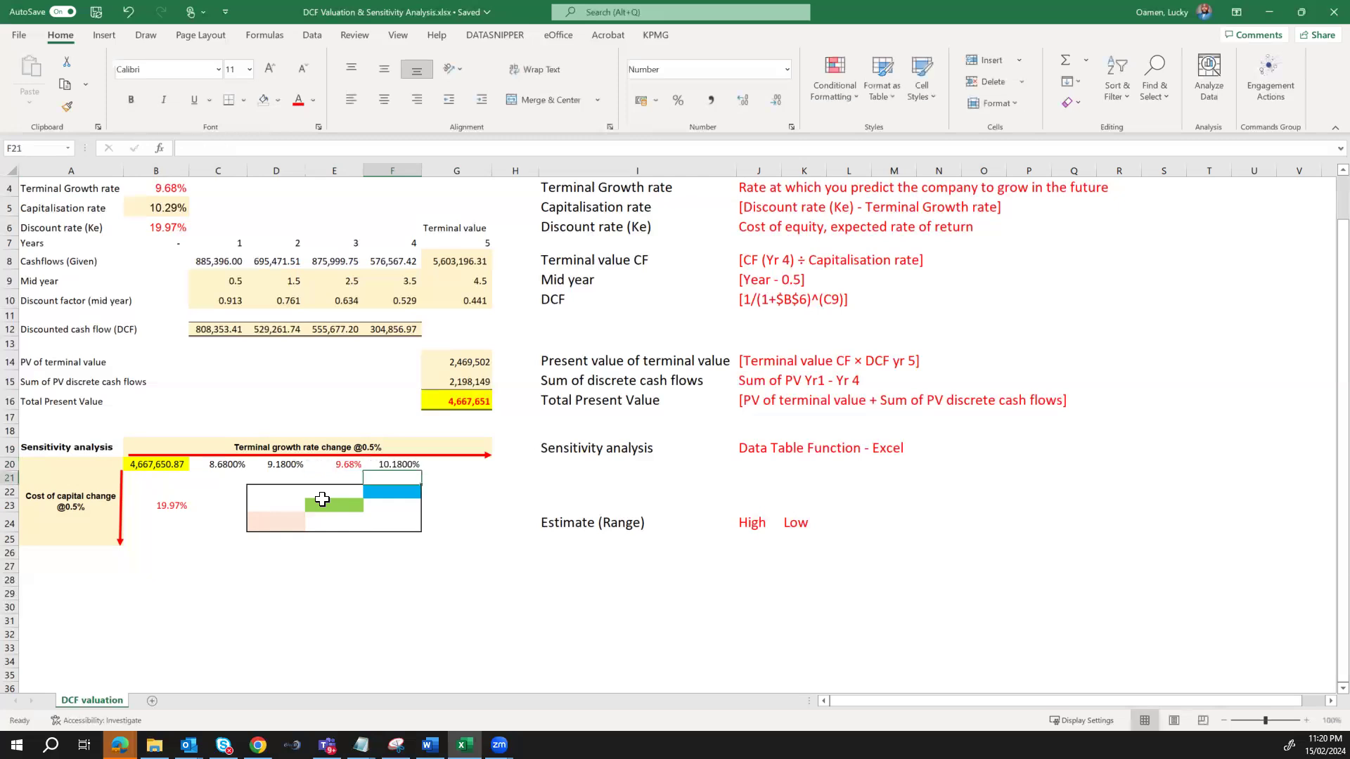
Enter the terminal growth rate increased by a further 0.5% in G20, with the formula =F20+0.5%.
type("=")
key("Left")
type("+0")
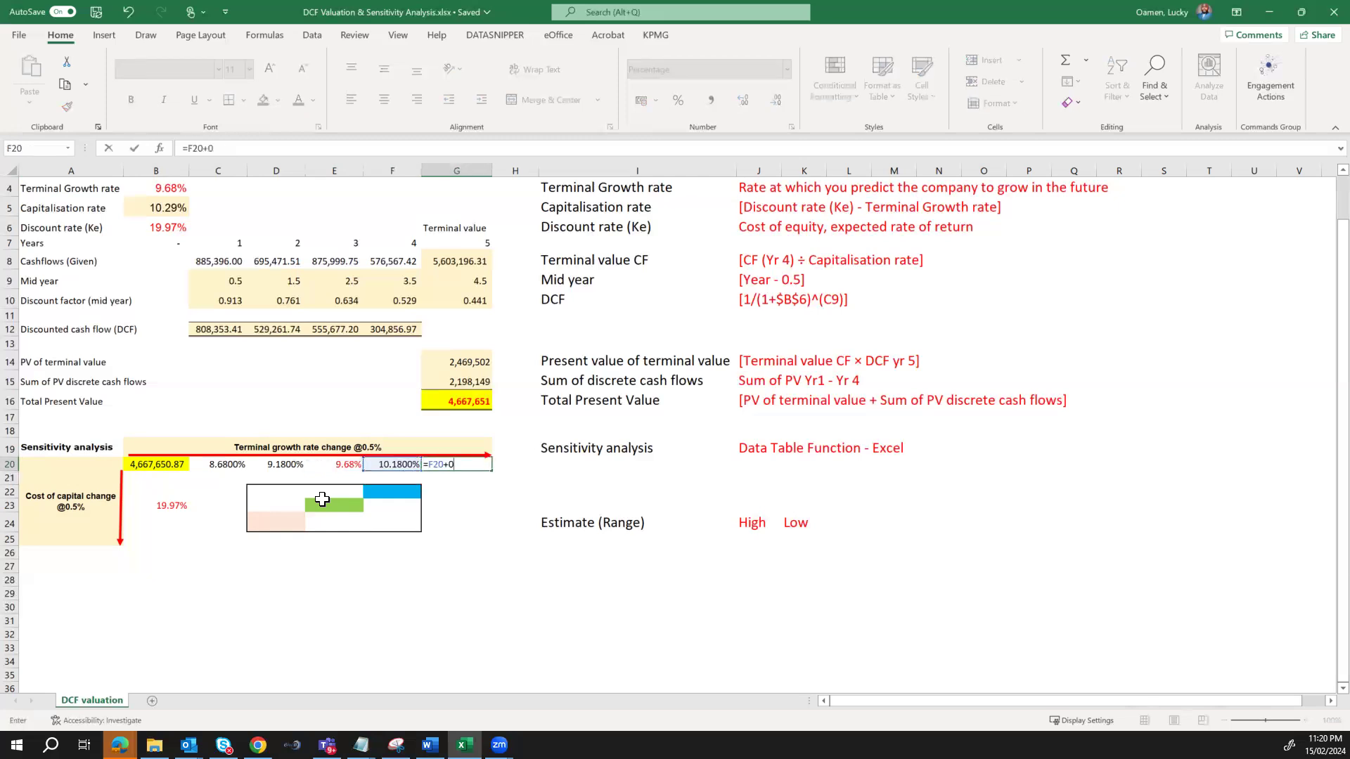
type(".5%")
key("ctrl+Return")
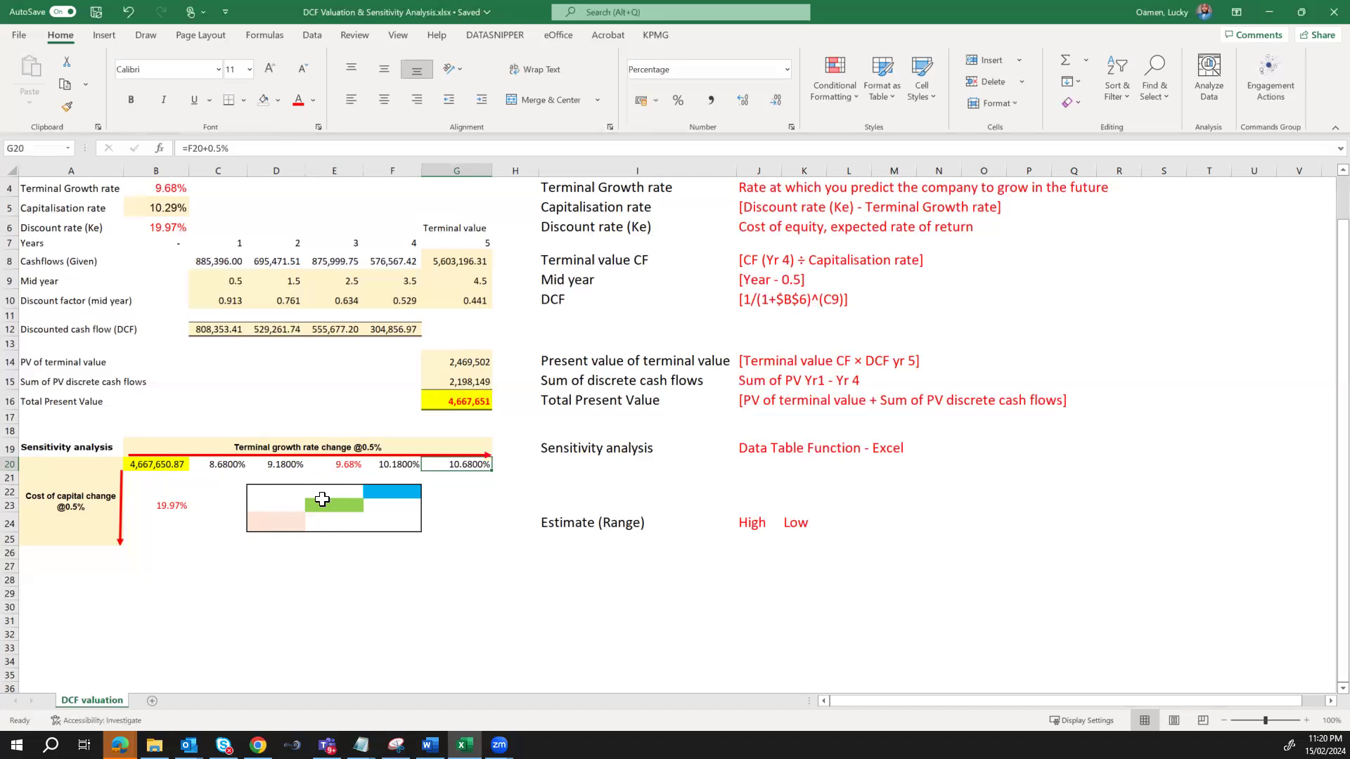
Review the terminal growth rate steps across C20 to G20 of the sensitivity table.
key("Left")
key("Left")
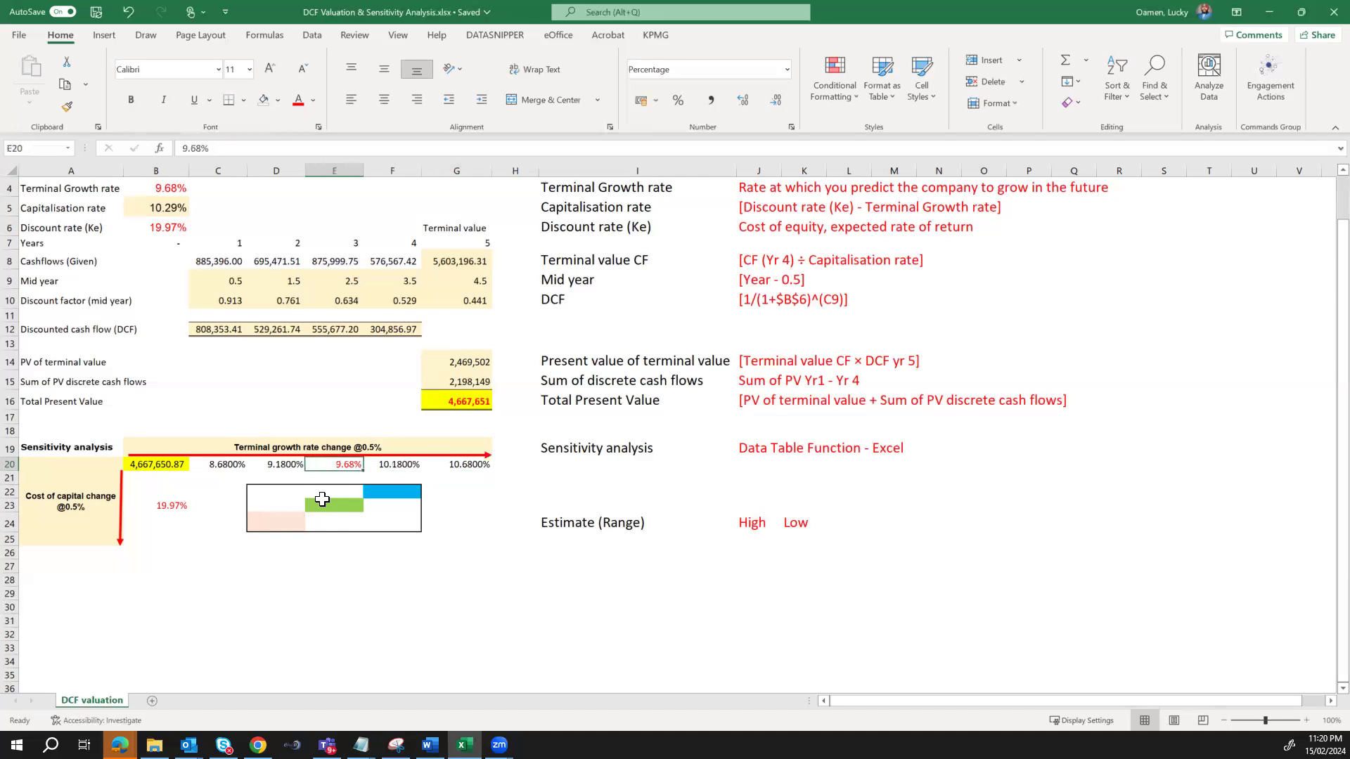
key("Left")
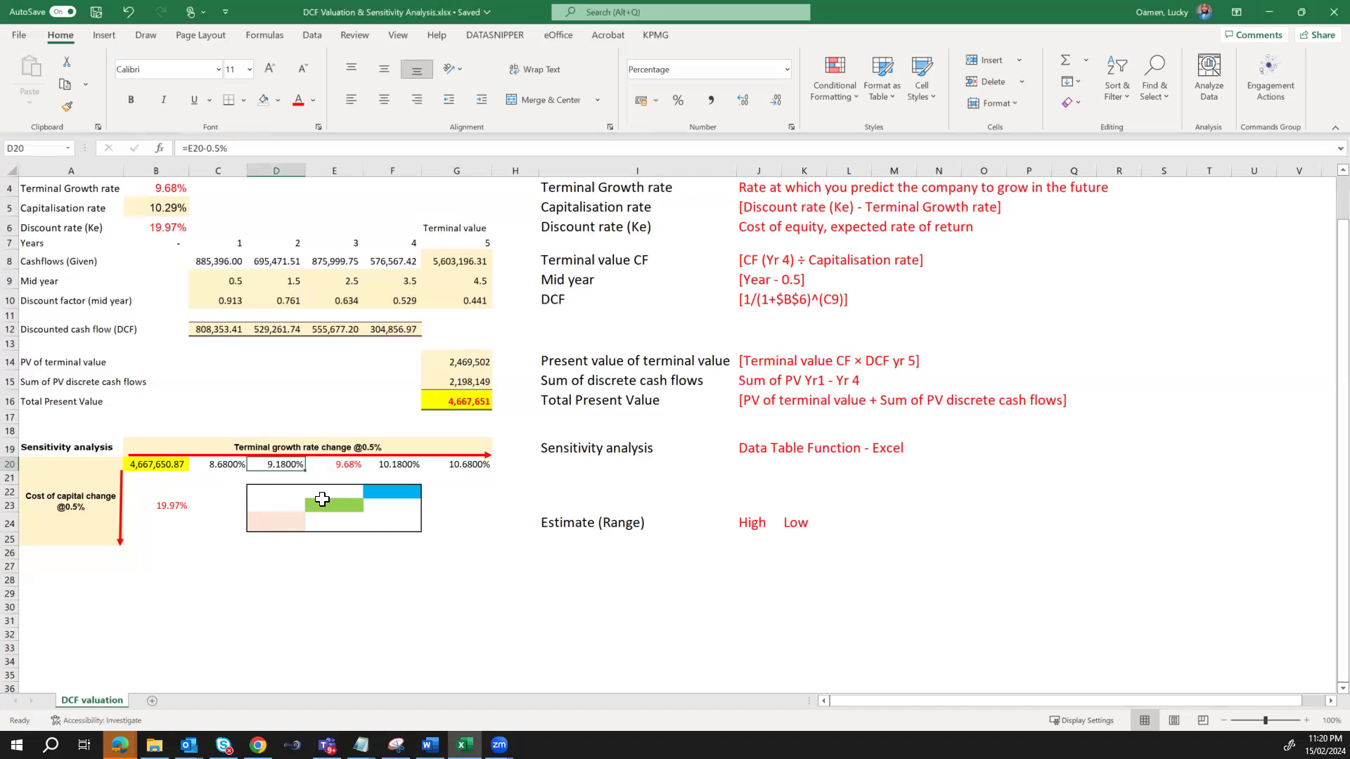
key("Left")
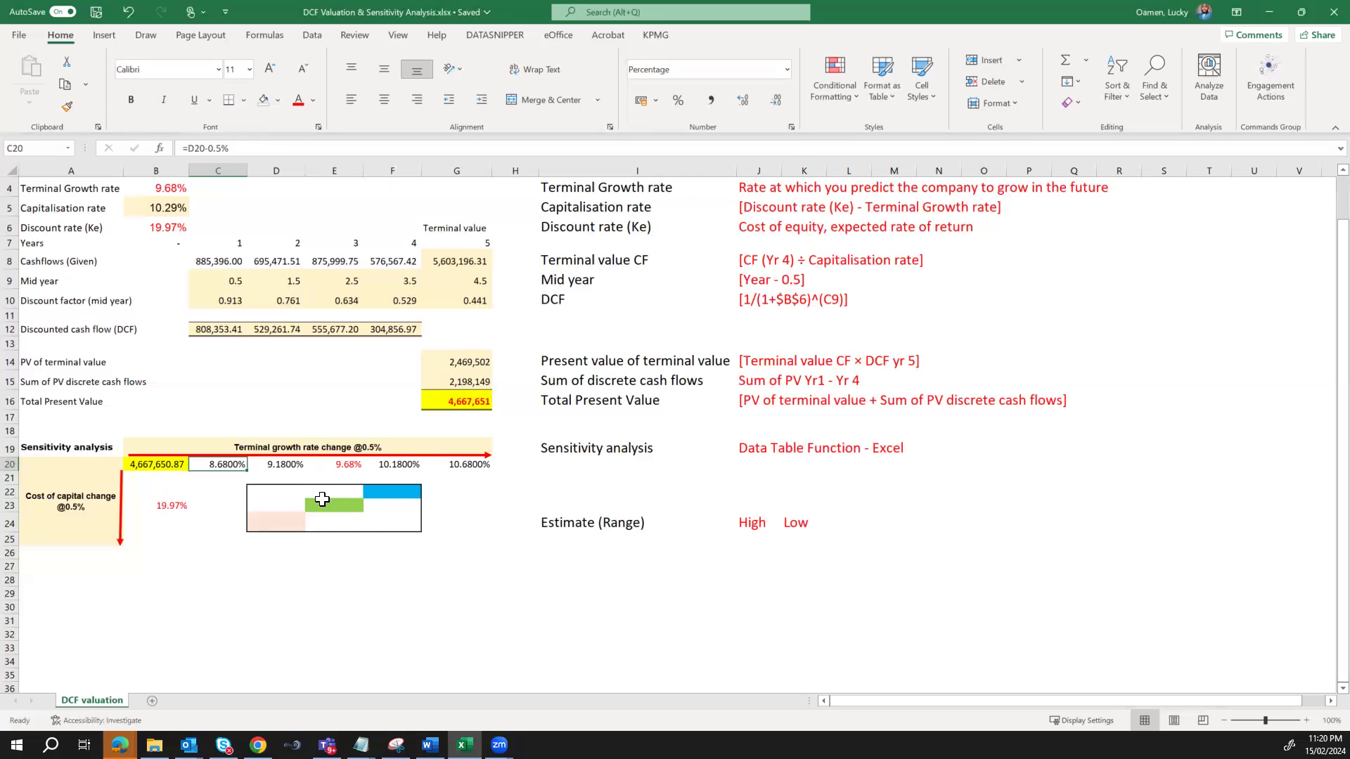
key("Right")
key("Right")
key("Right")
key("Right")
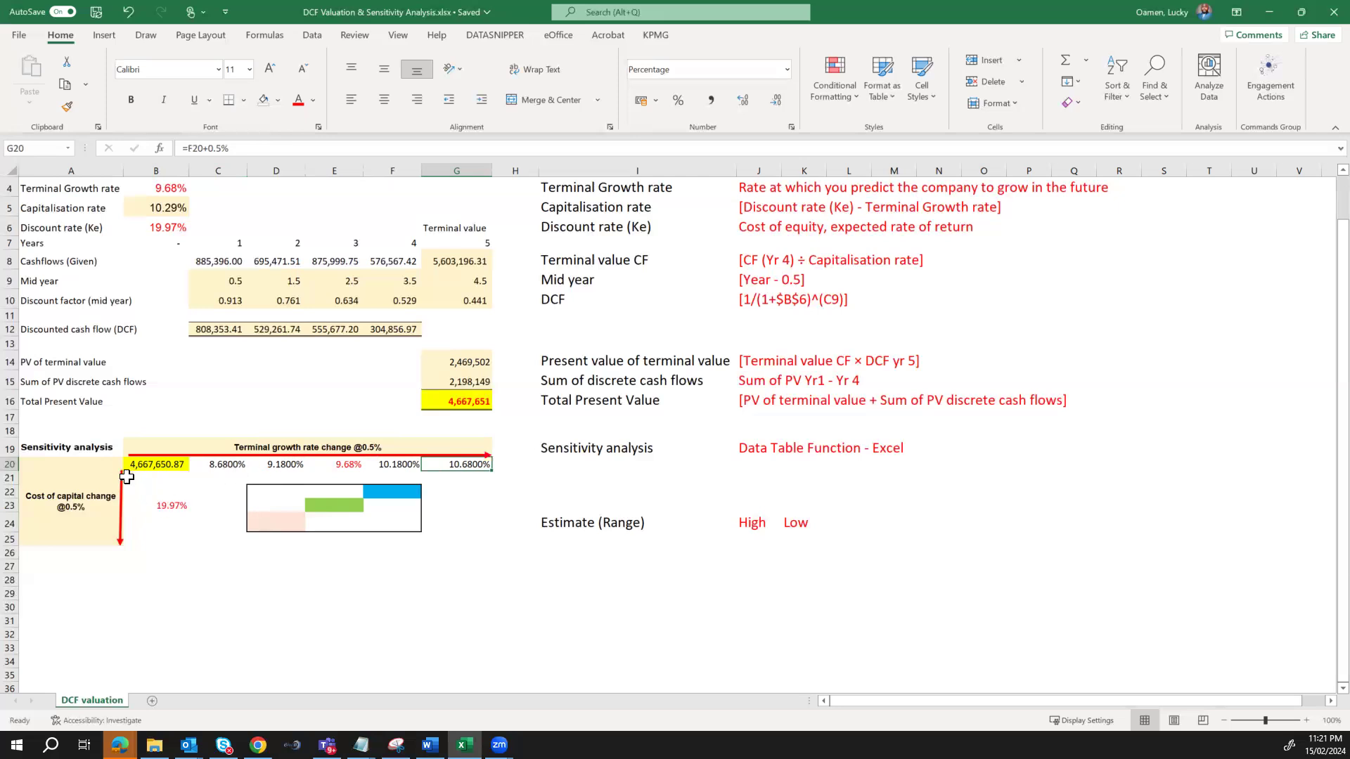
Enter the cost of capital reduced by 0.5% in B22 of the sensitivity table, with the formula =B23-0.5%.
left_click(167, 492)
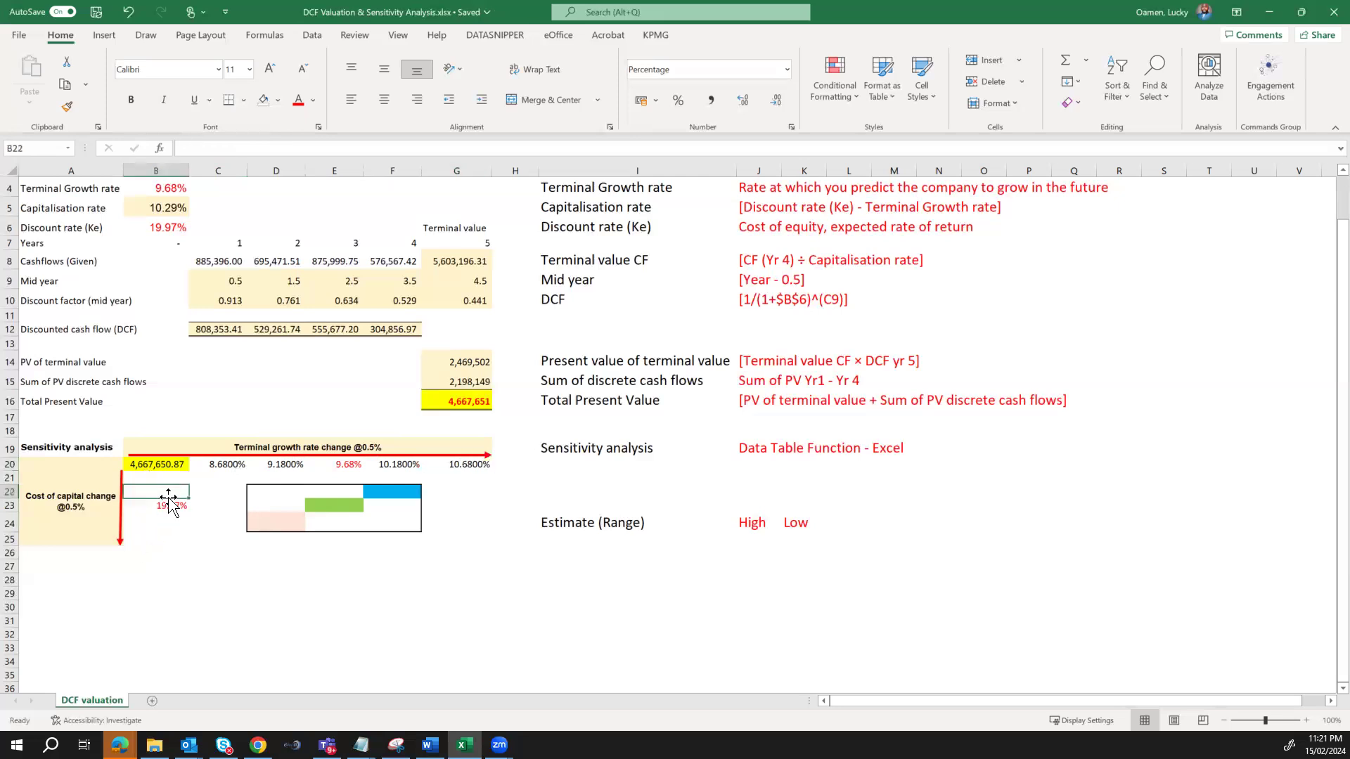
type("=")
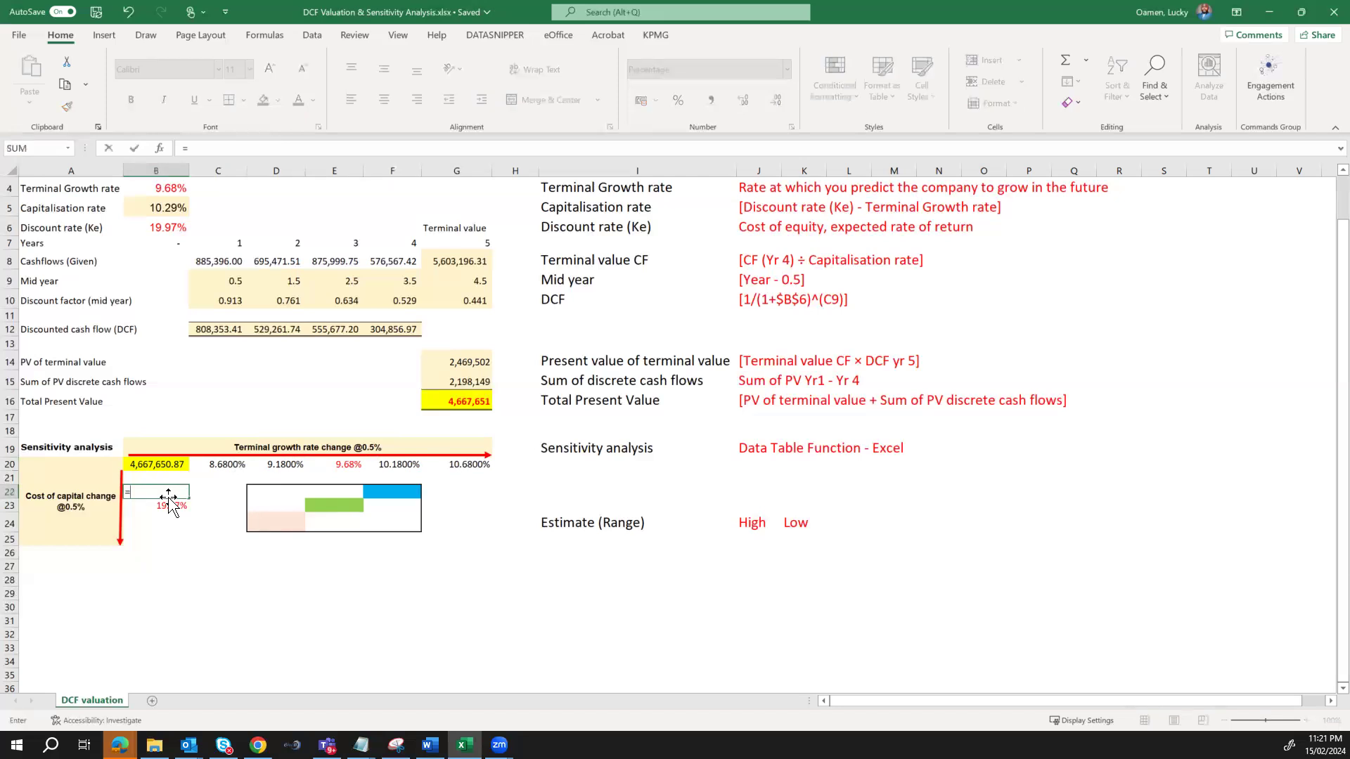
left_click(169, 502)
type("-0.5%")
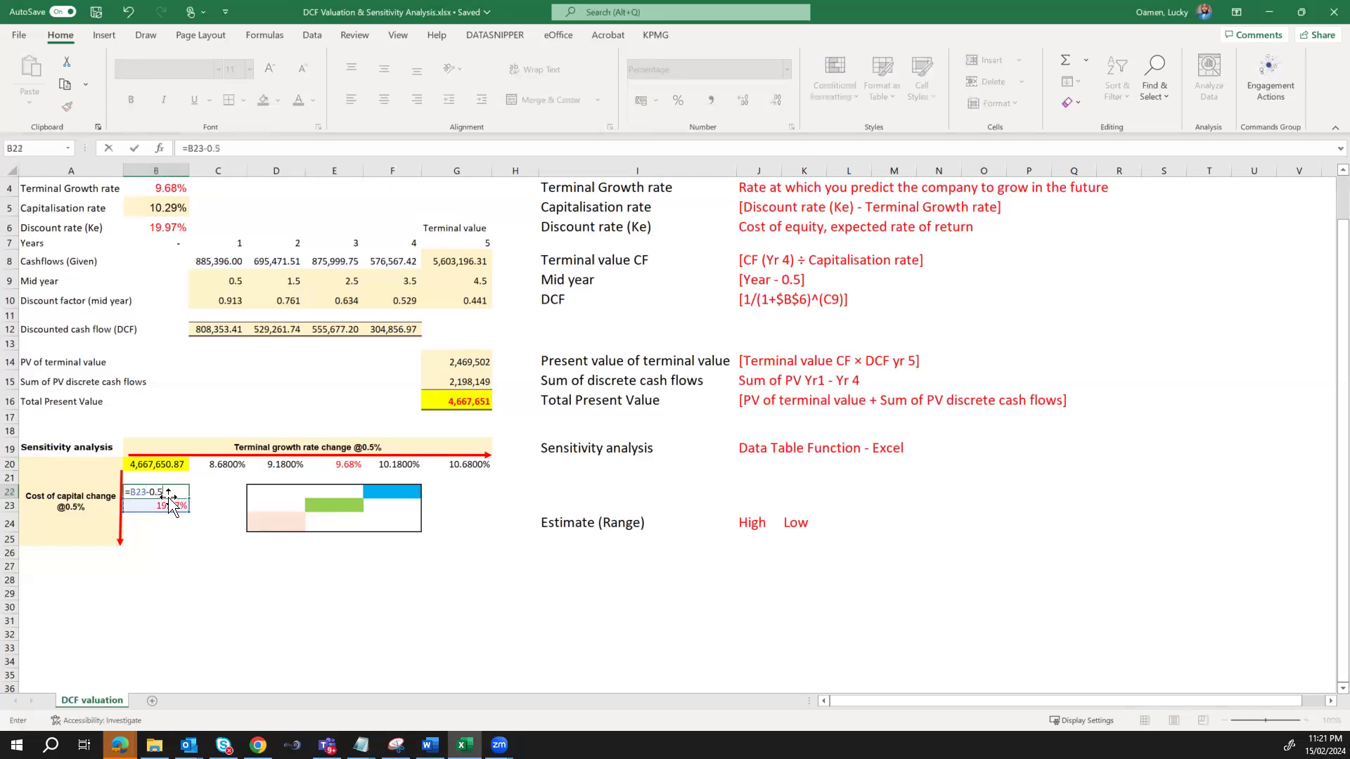
key("Return")
Enter the cost of capital reduced by a further 0.5% in B21, with the formula =B22-0.5%.
key("Up")
key("Up")
type("=")
key("Down")
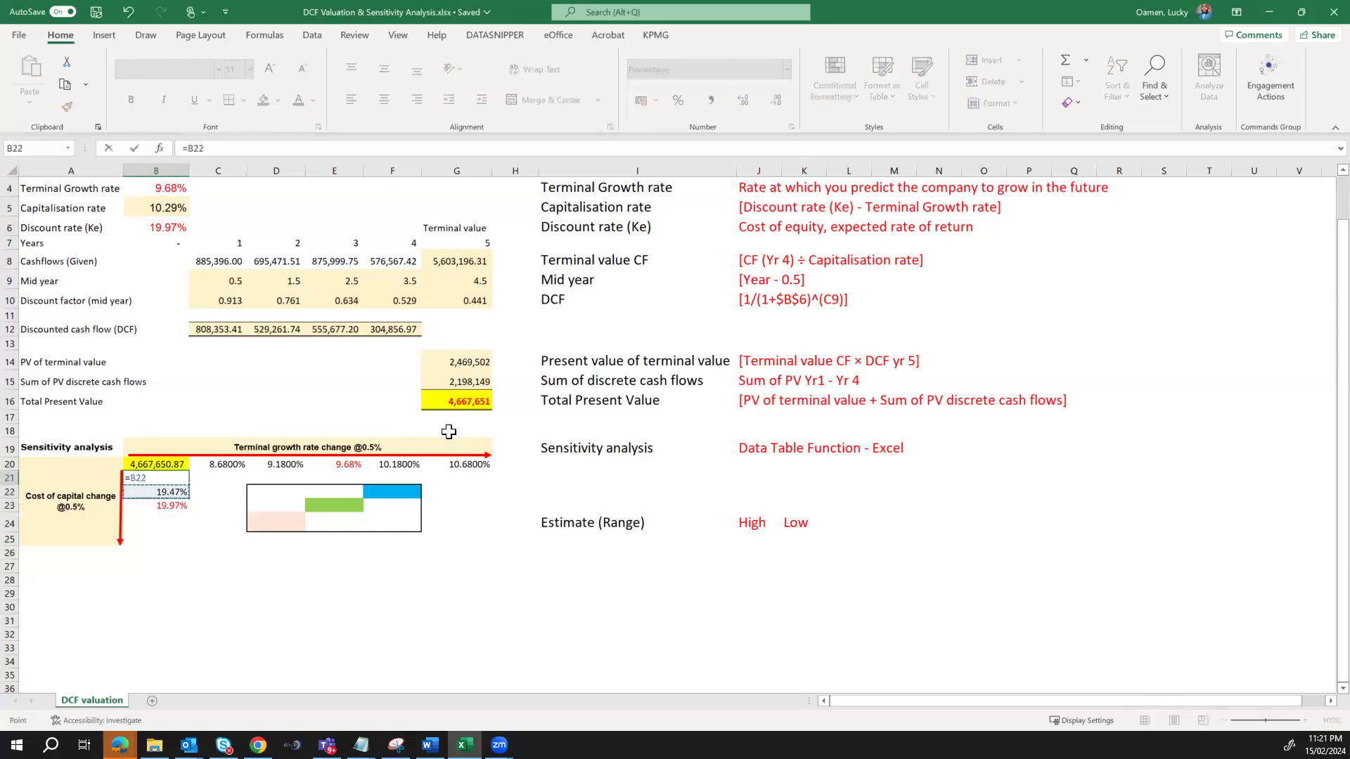
type("-0.5%")
key("Return")
Enter the cost of capital increased by 0.5% in B24 of the sensitivity table, with the formula =B23+0.5%.
key("Down")
key("Down")
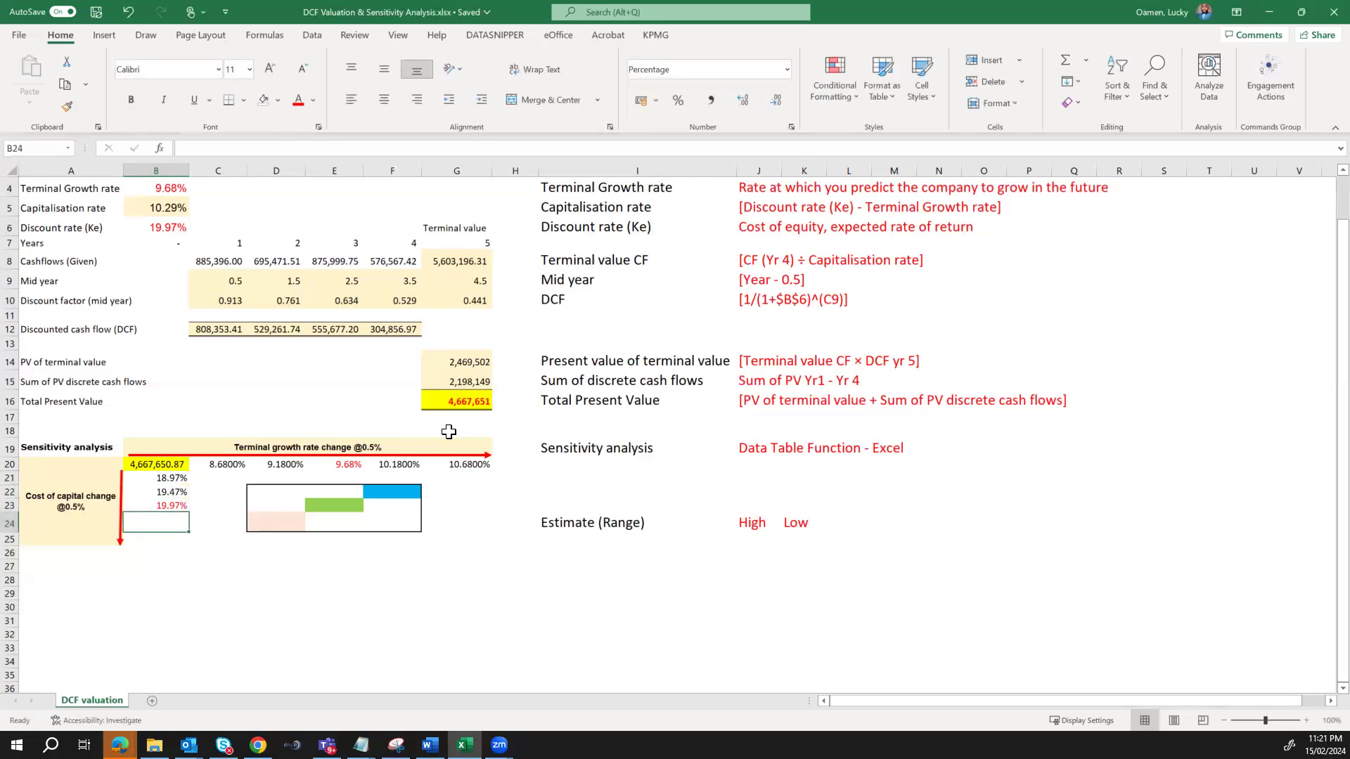
type("=")
key("Up")
type("+0.5%")
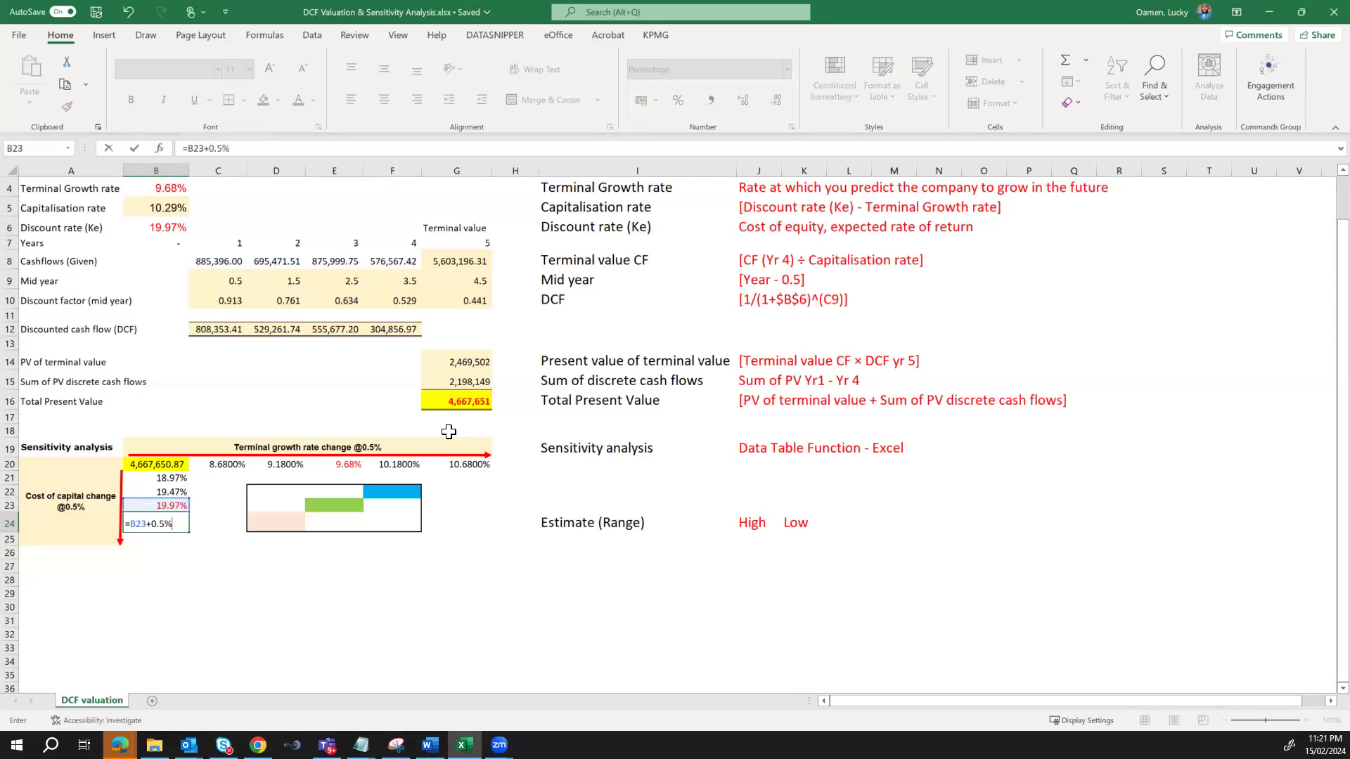
key("Return")
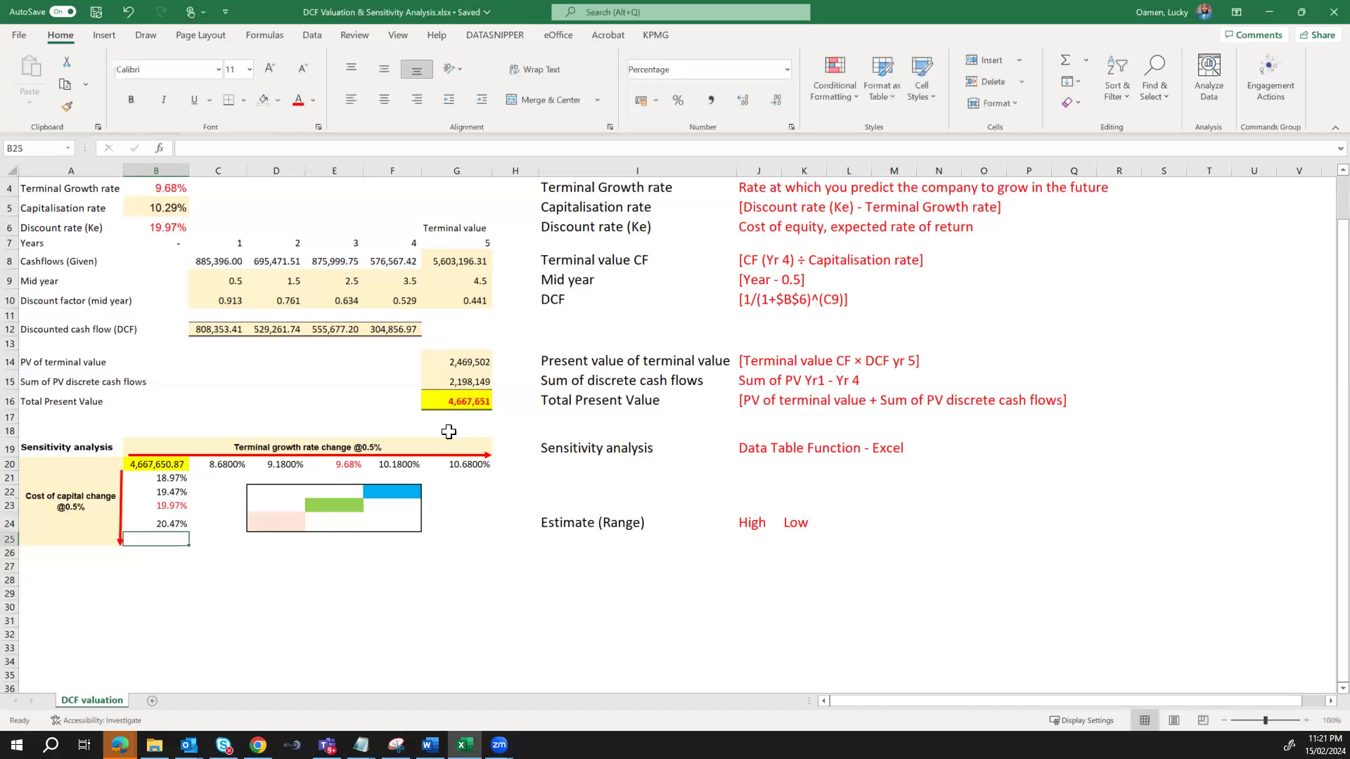
Enter the cost of capital increased by a further 0.5% in B25, with the formula =B24+0.5%.
type("=")
key("Up")
type("+")
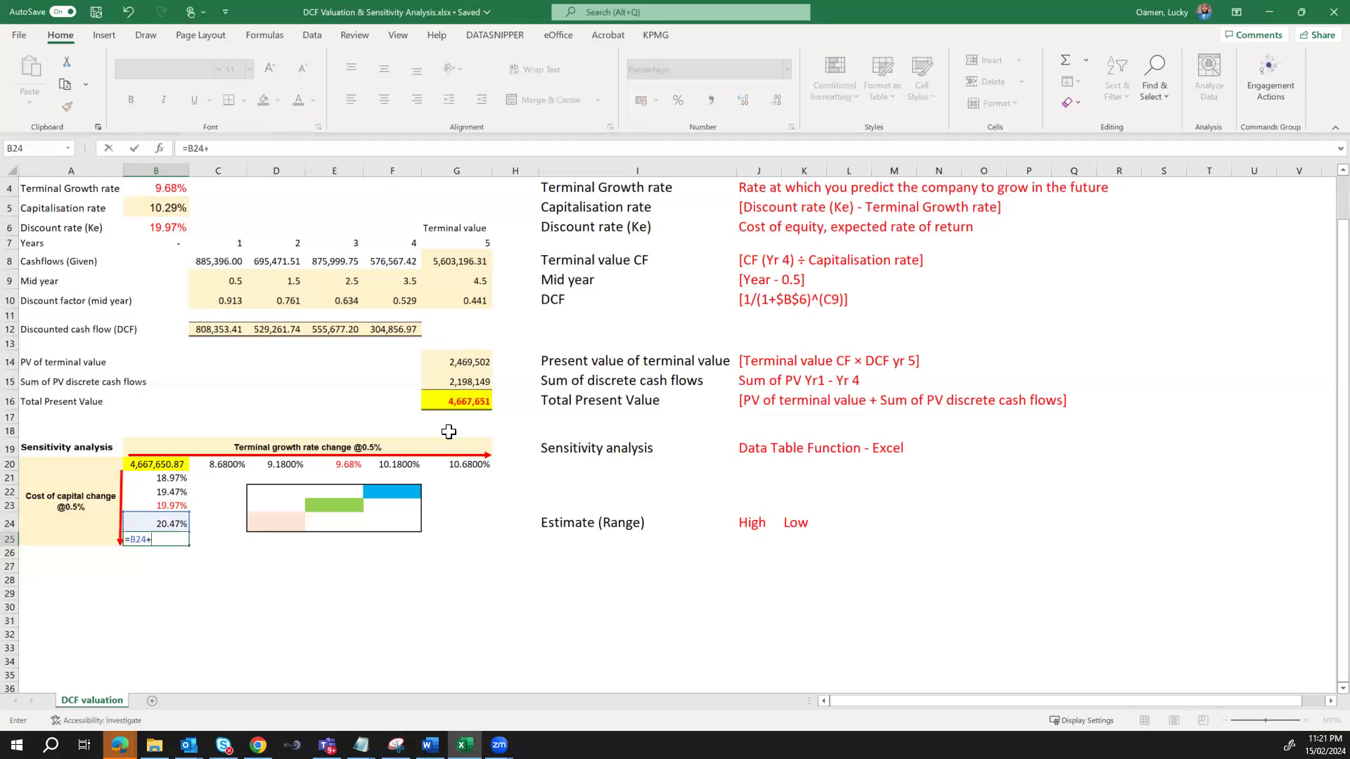
type("0.5%")
key("Return")
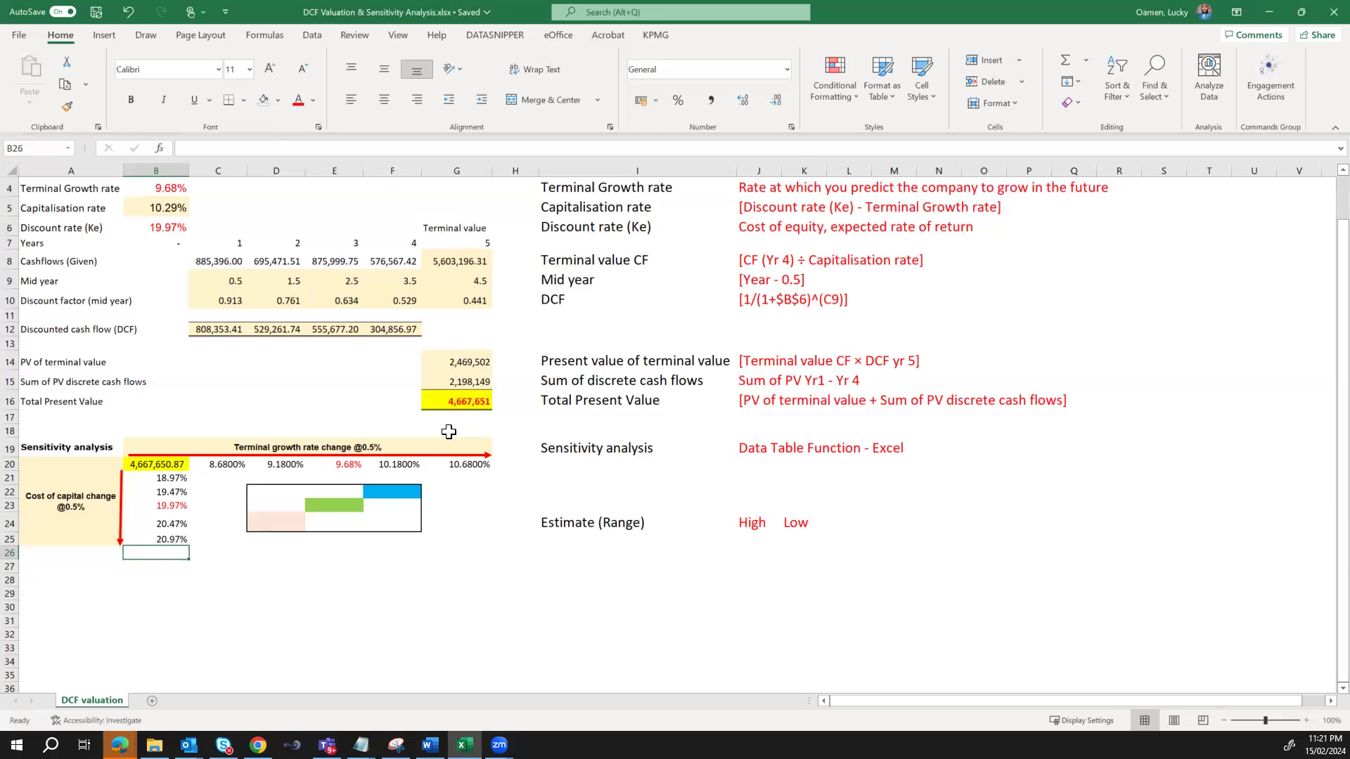
Link the corner cell B20 of the sensitivity table to the Total Present Value with =G16.
scroll(449, 432, "up", 1)
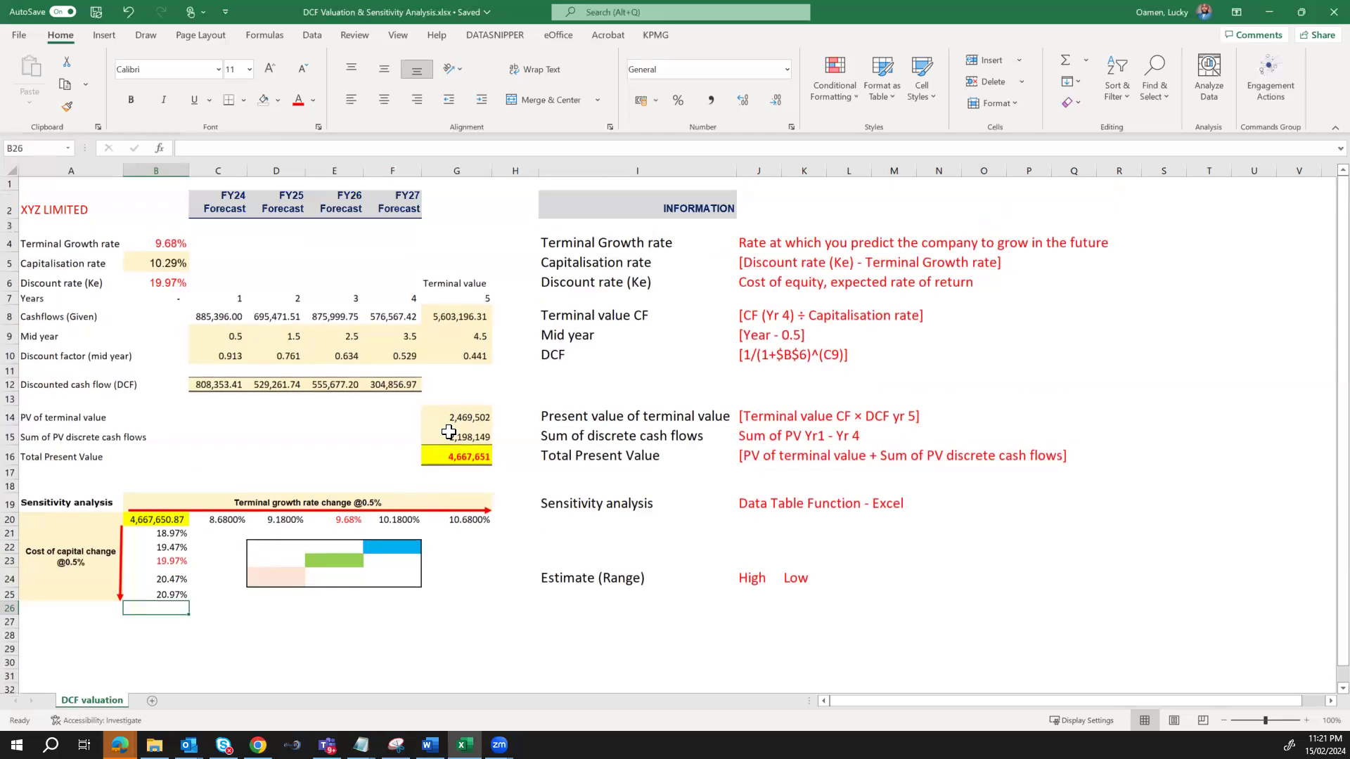
left_click(758, 505)
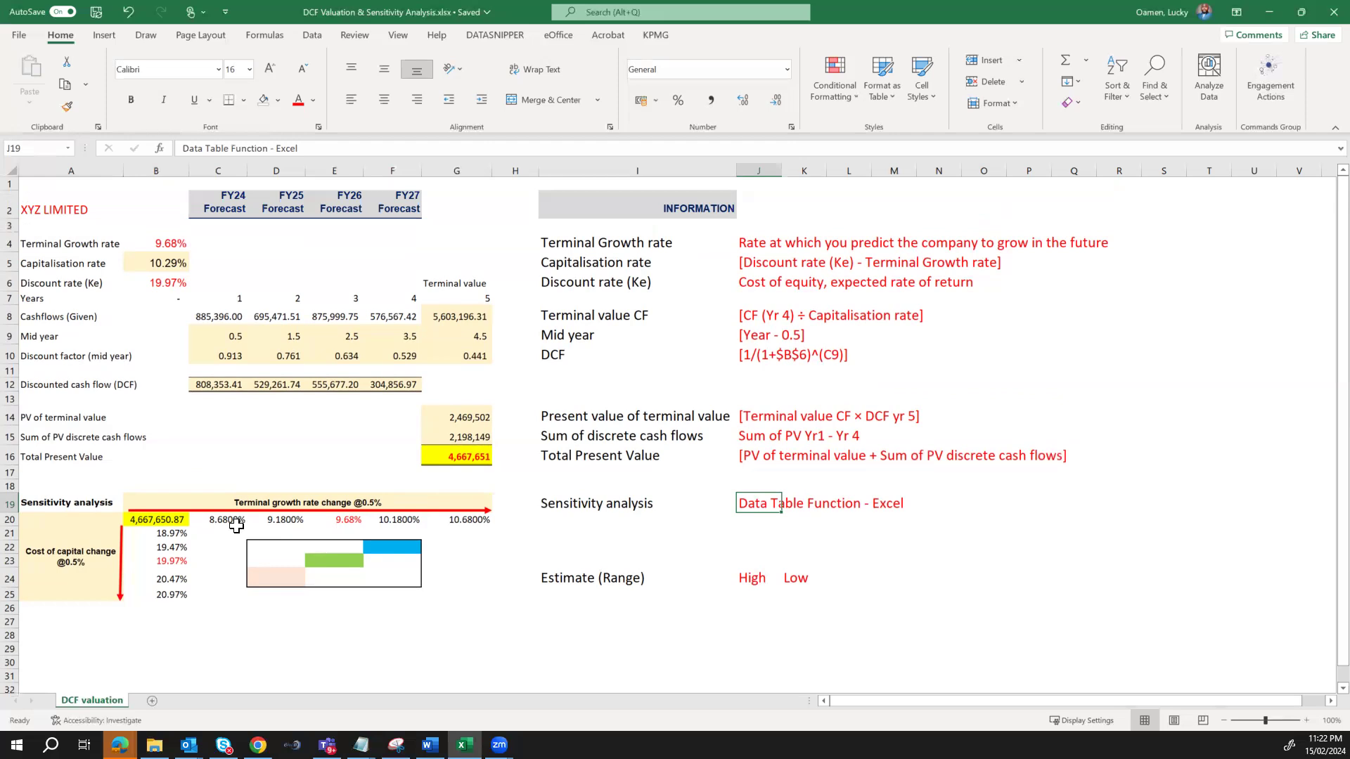
left_click(169, 521)
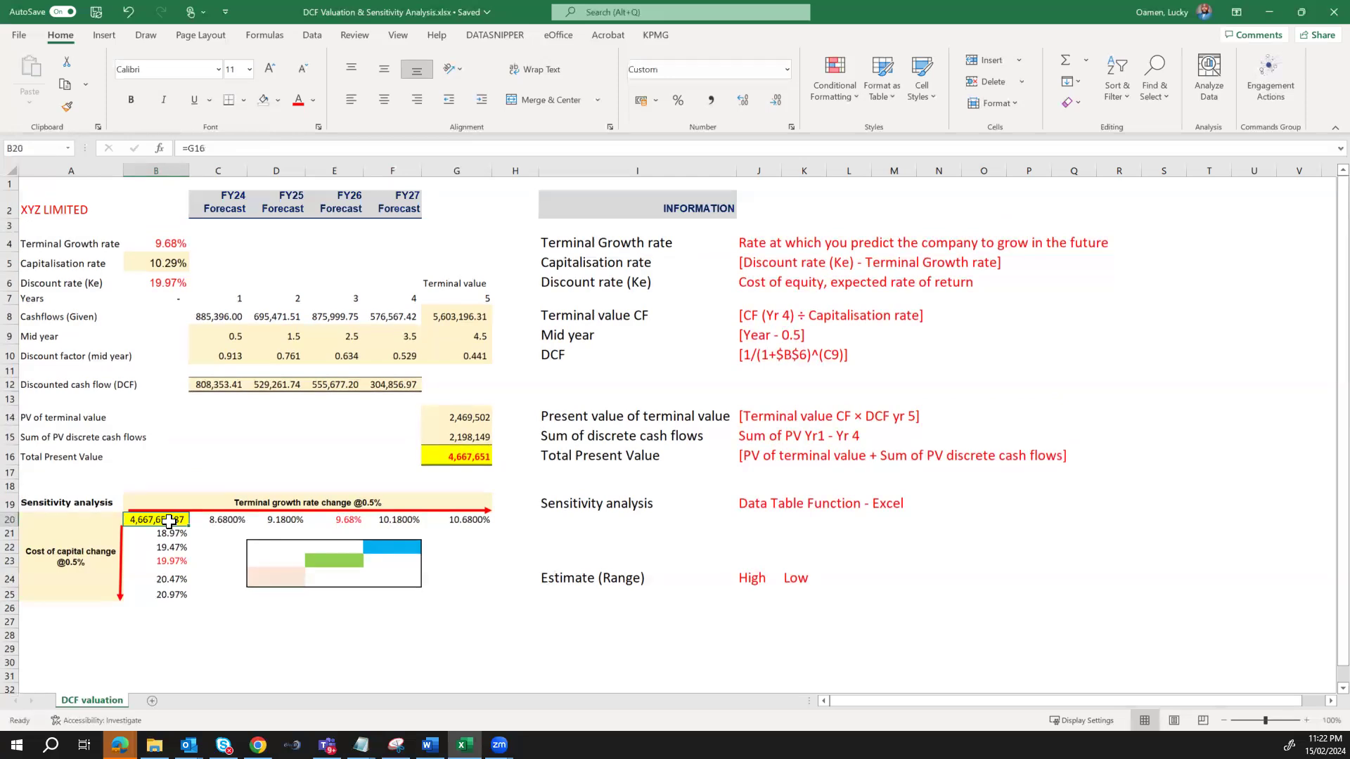
type("=")
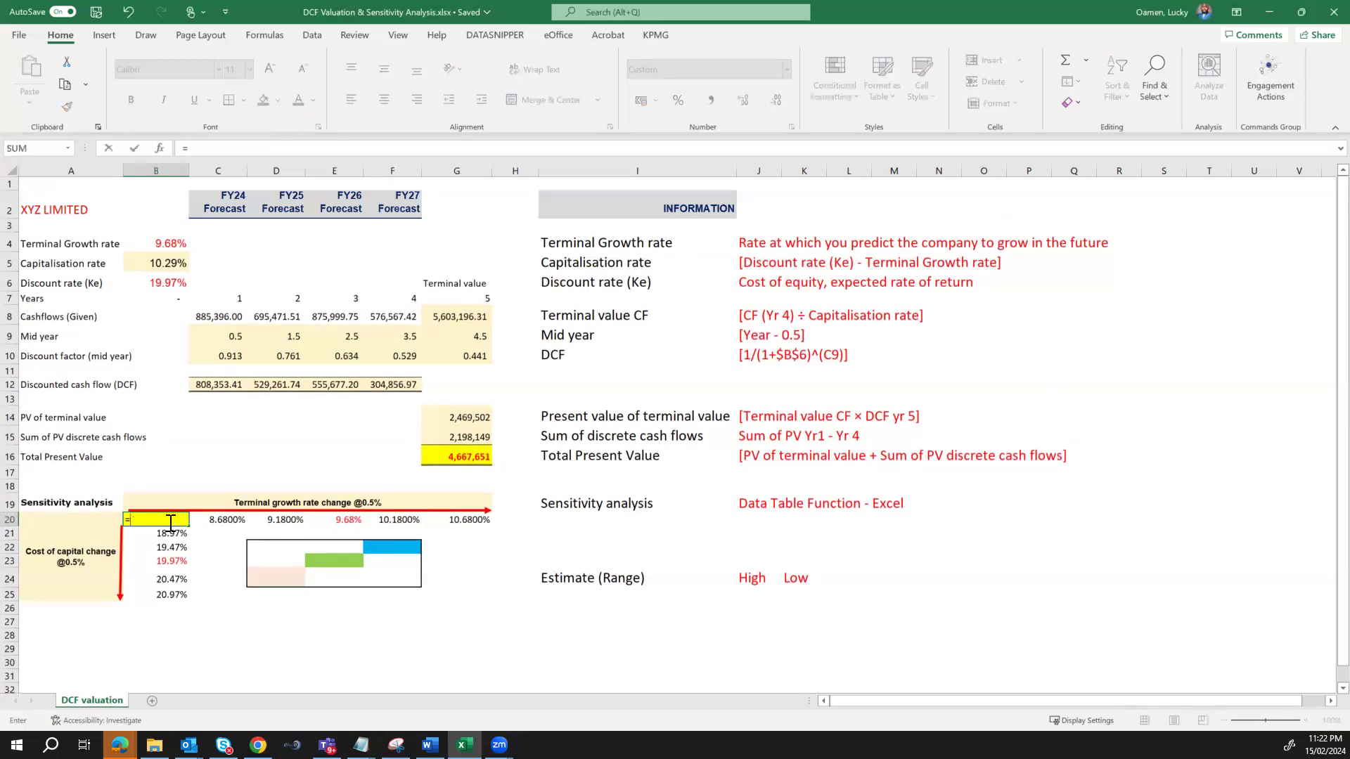
left_click(477, 458)
key("Return")
key("Up")
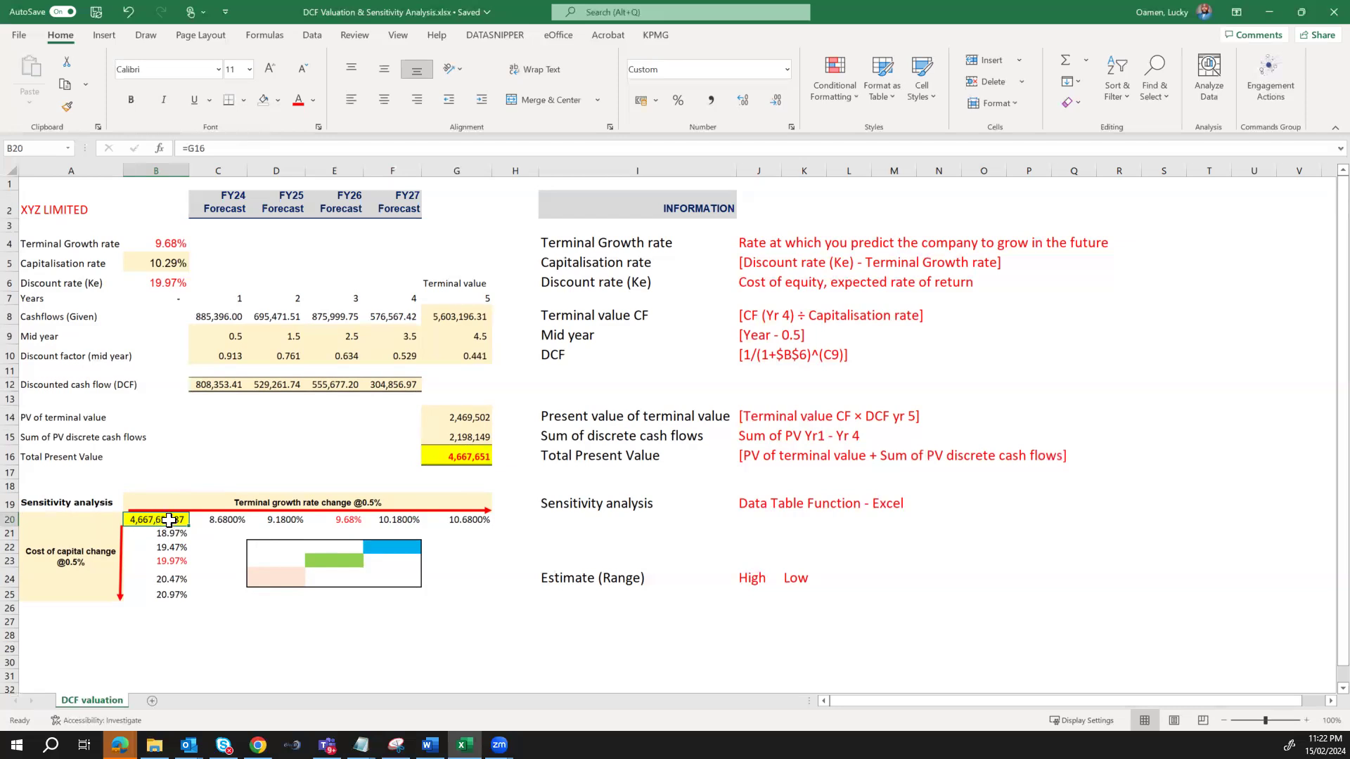
Create a what-if Data Table over B20:G25 with the terminal growth rate B4 as row input and the discount rate B6 as column input.
left_click_drag(169, 519, 443, 589)
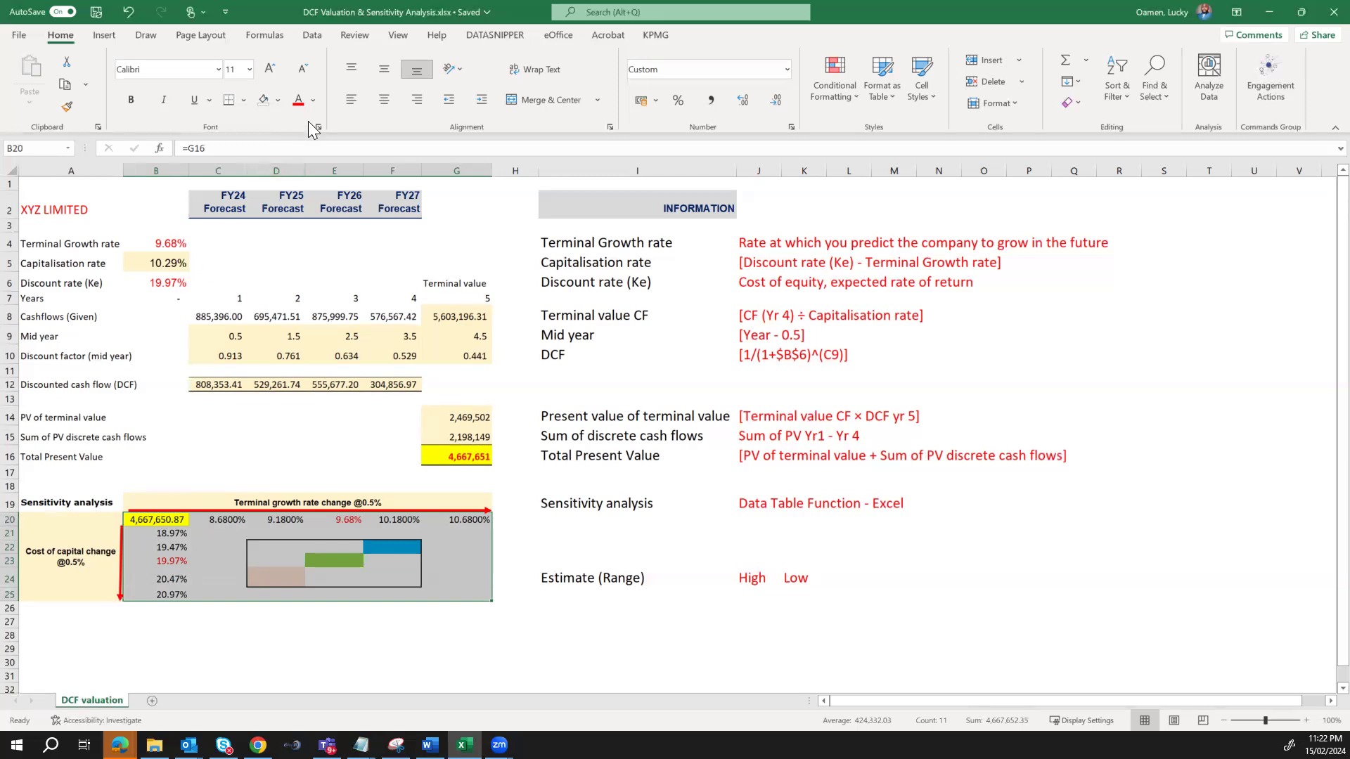
left_click(314, 34)
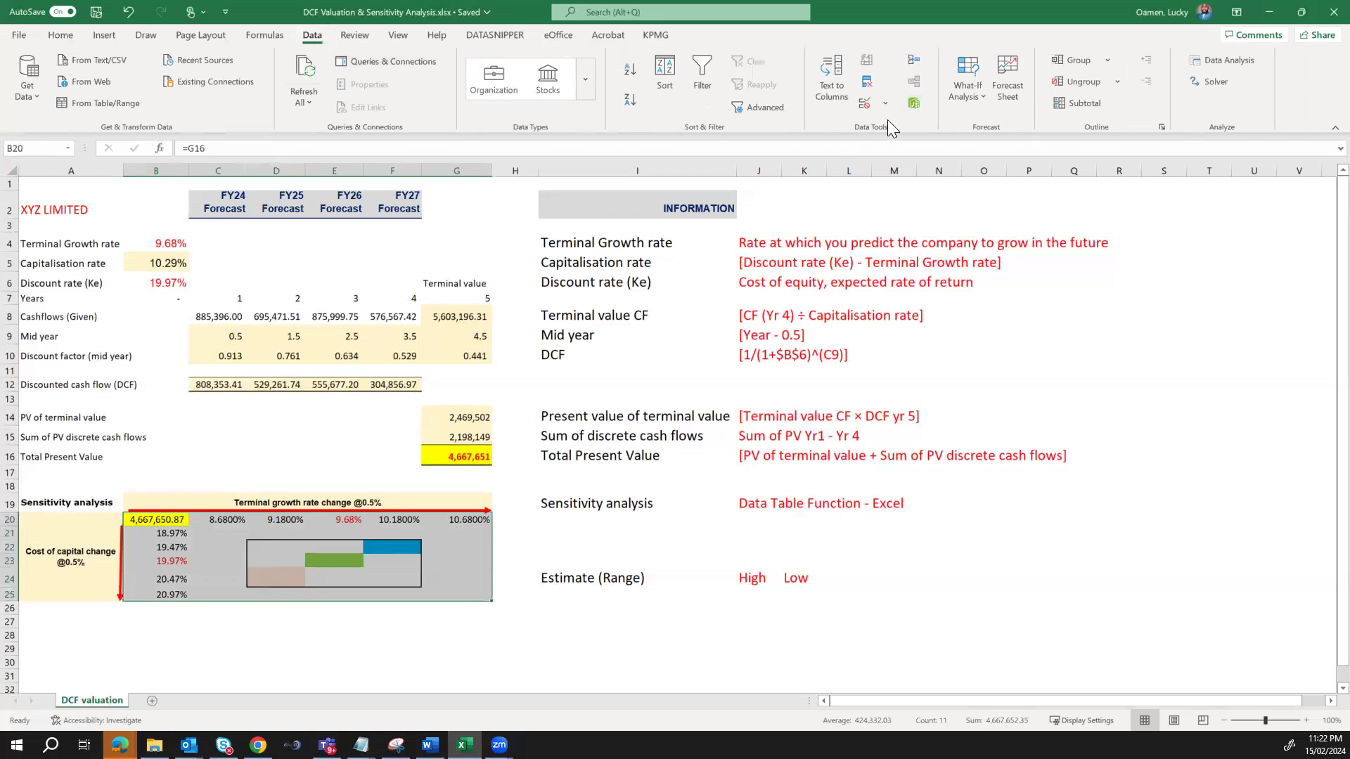
key("alt+a+w")
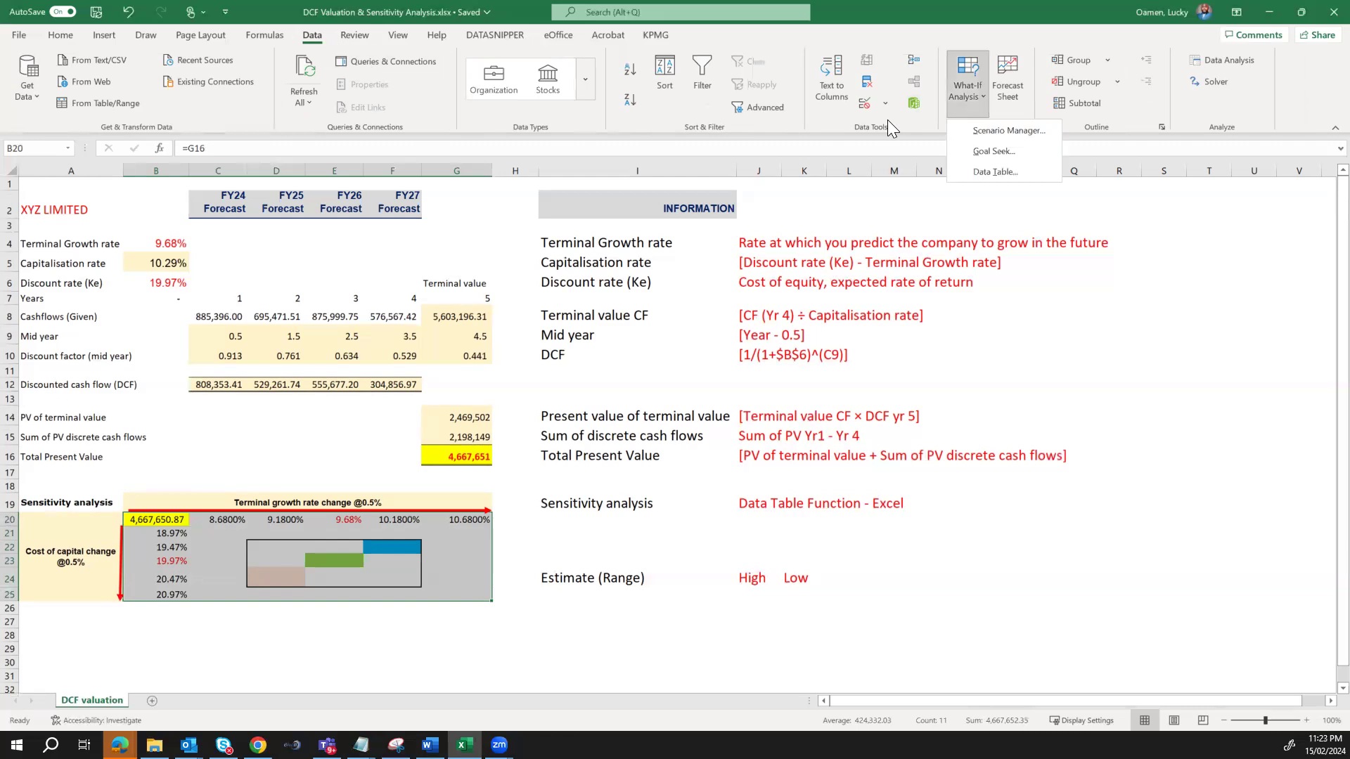
left_click(994, 172)
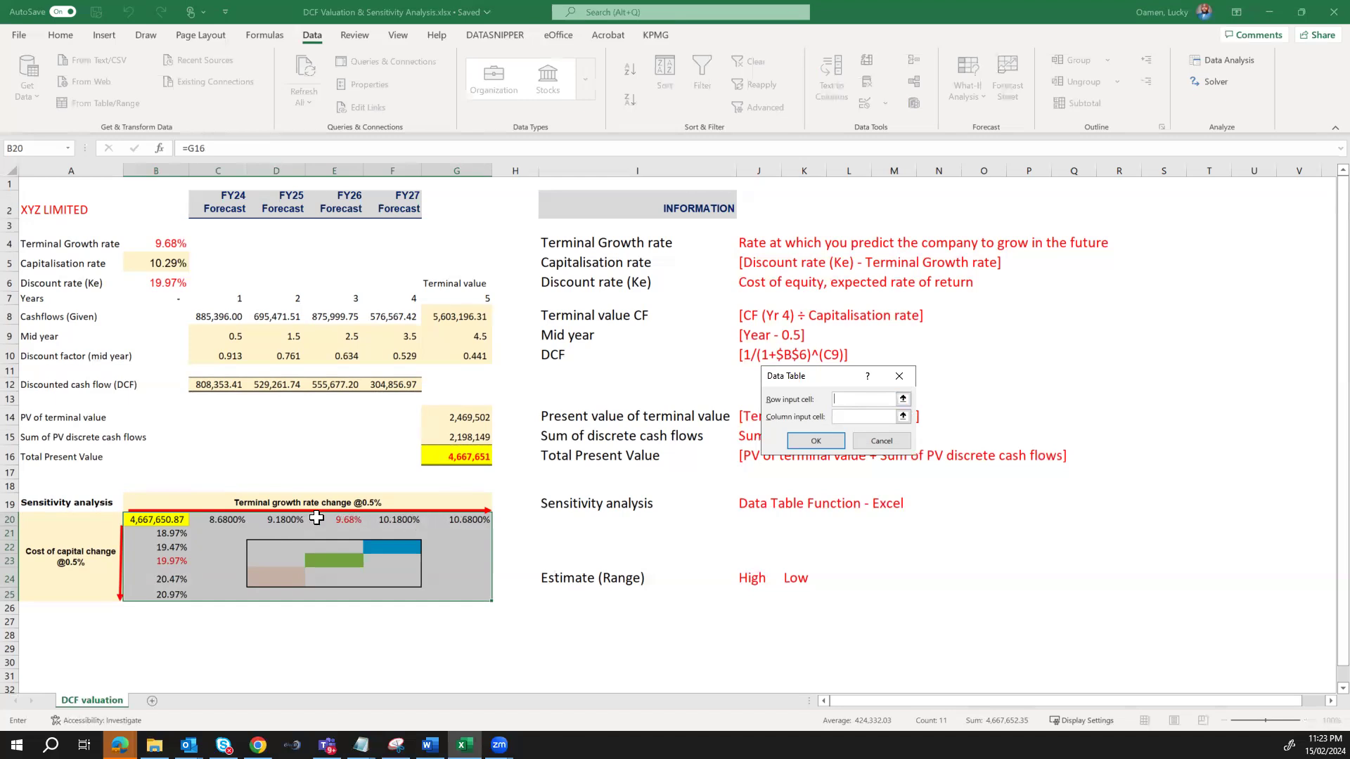
left_click(179, 247)
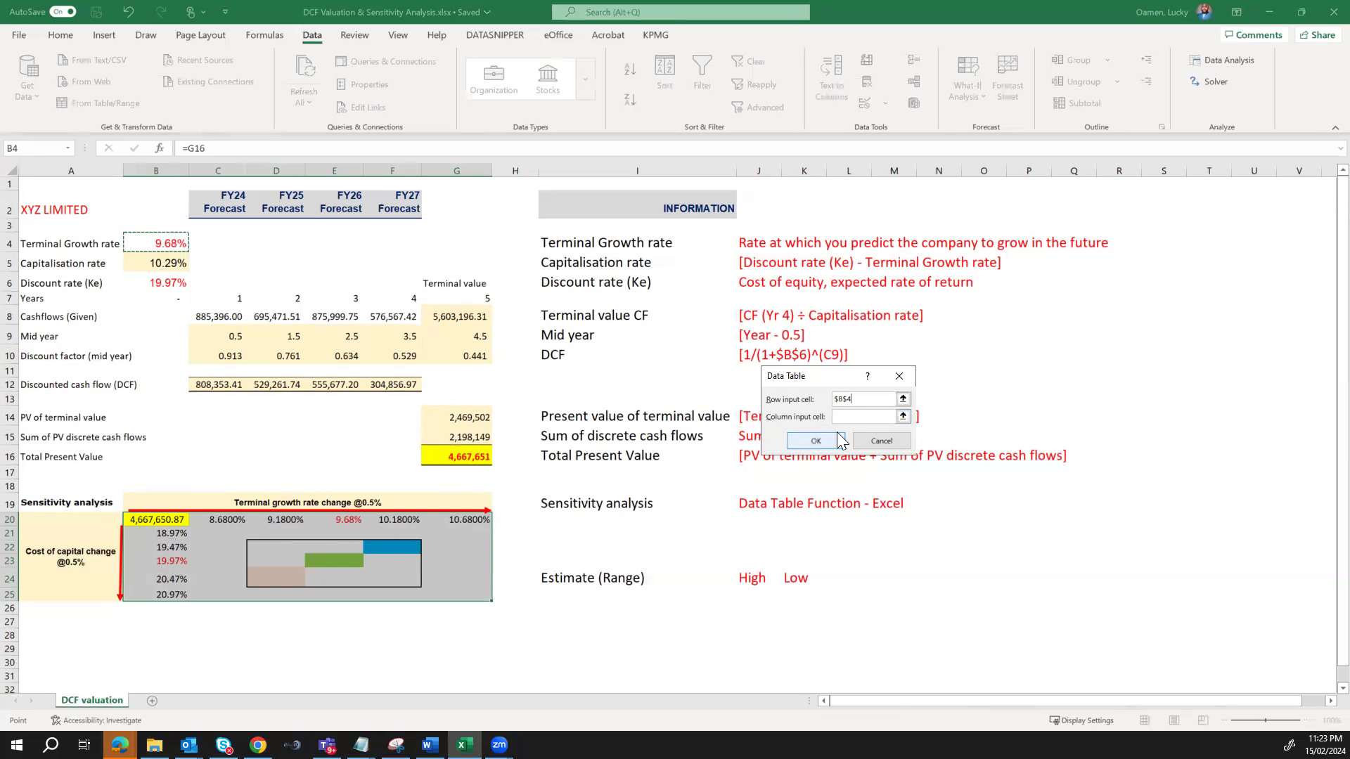
left_click(857, 417)
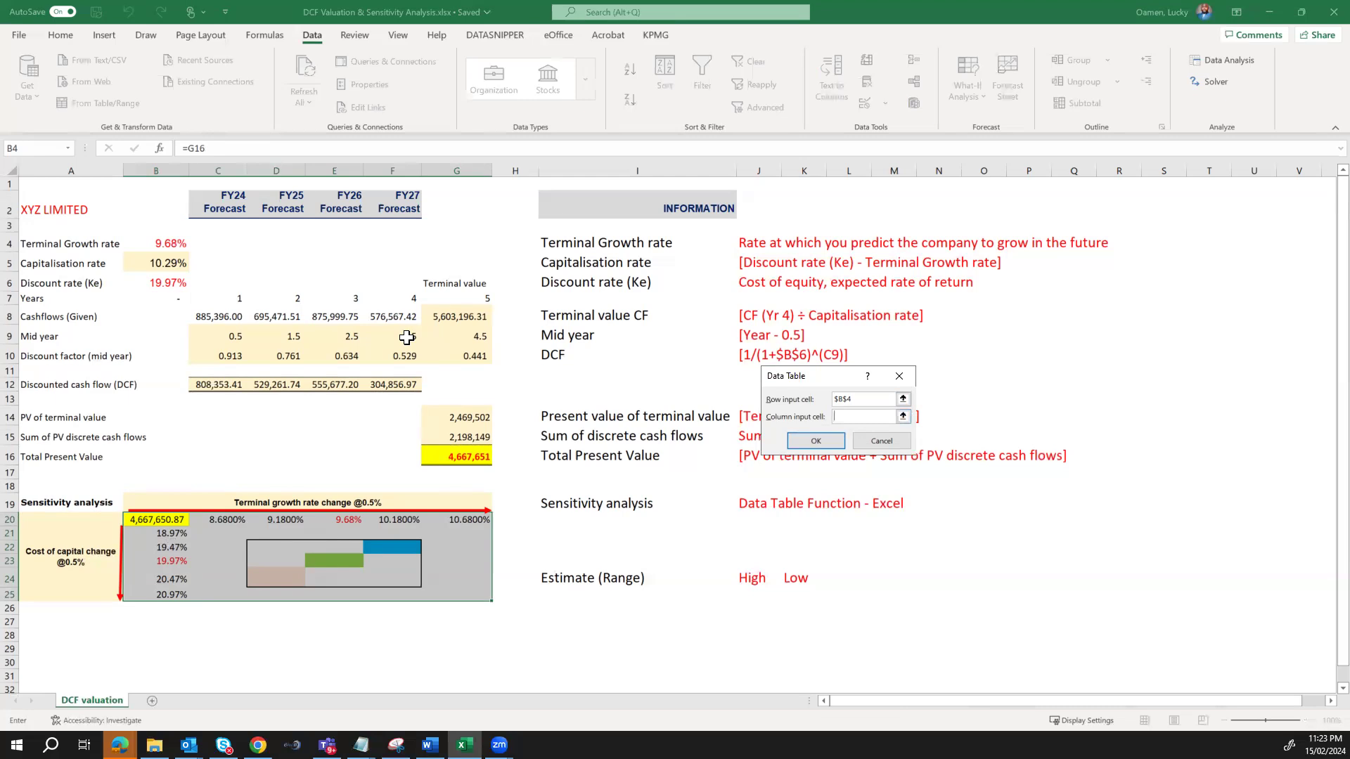
left_click(165, 287)
left_click(816, 441)
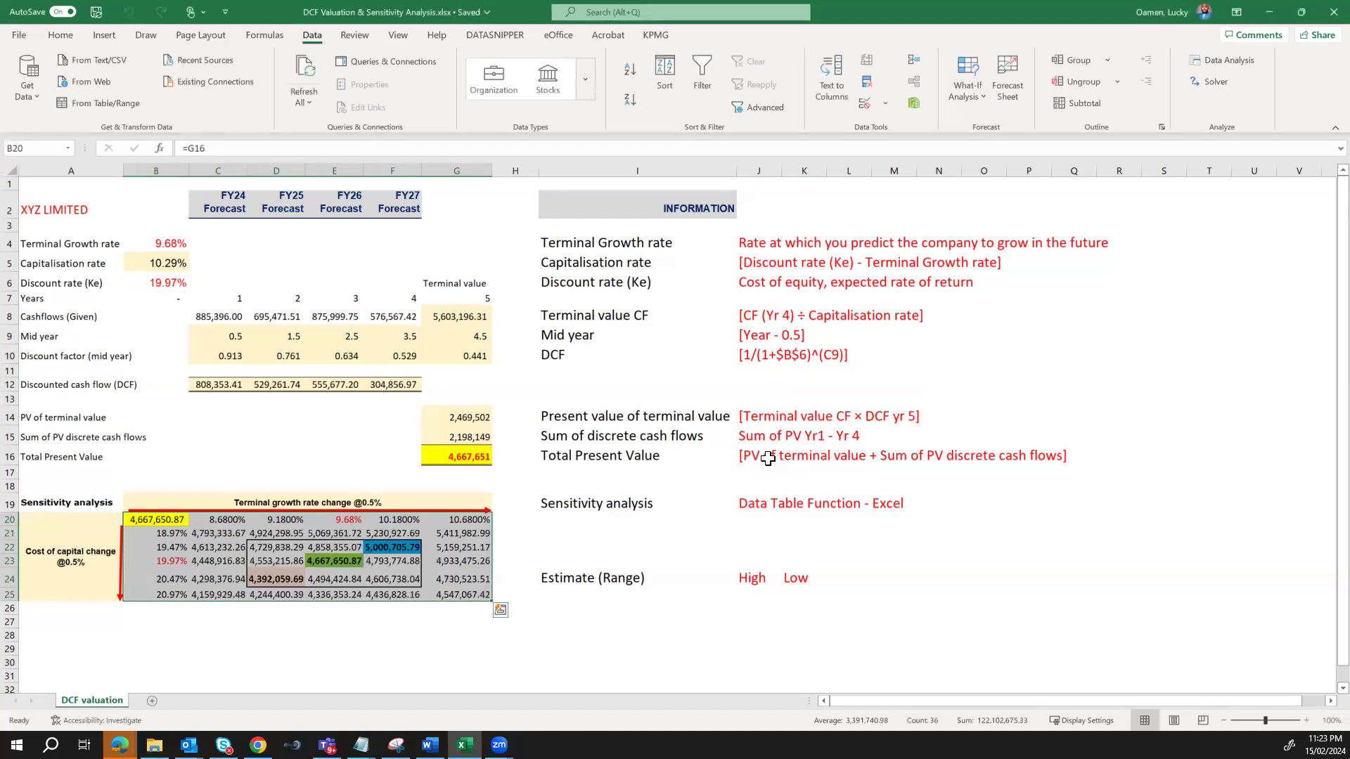
Examine the calculated values in C21:G25 and the outlined central block D22:F24 of the sensitivity table.
left_click(433, 580)
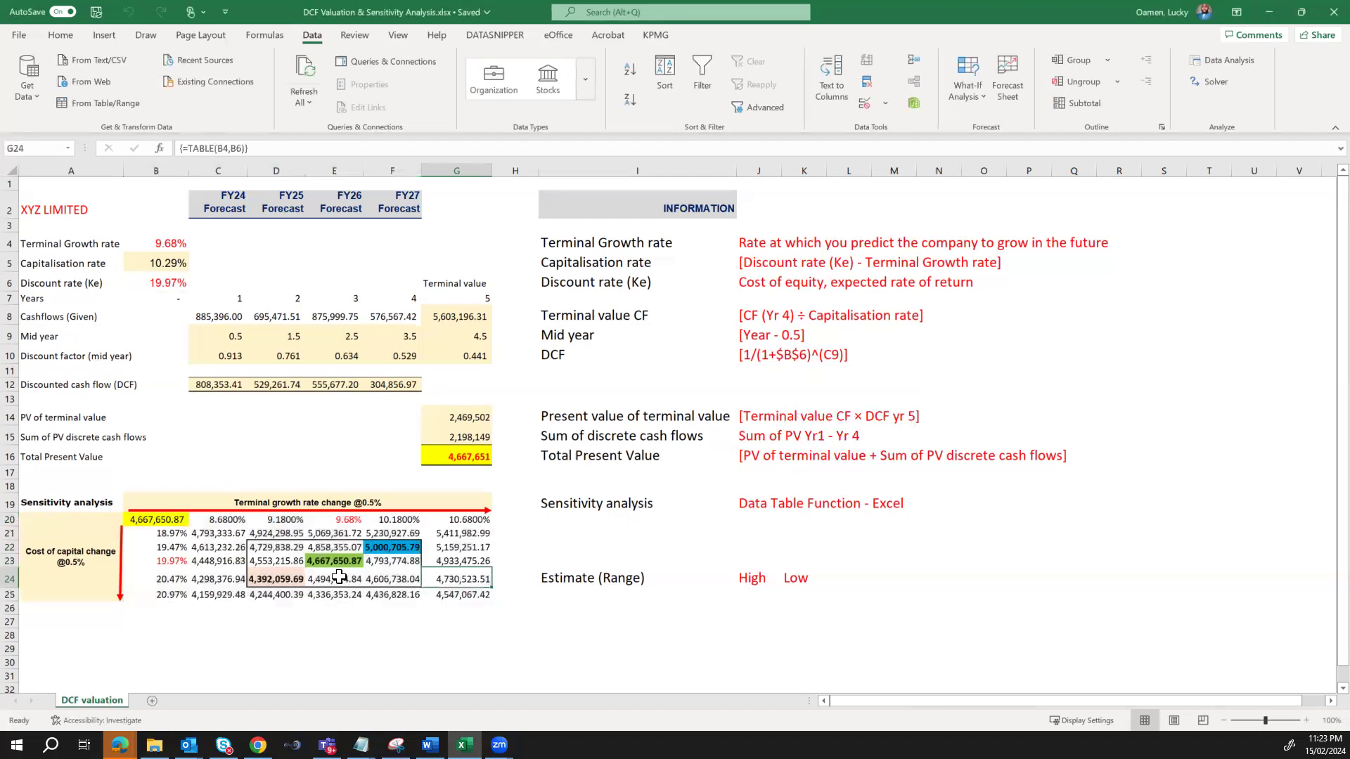
left_click(222, 536)
left_click_drag(244, 545, 447, 590)
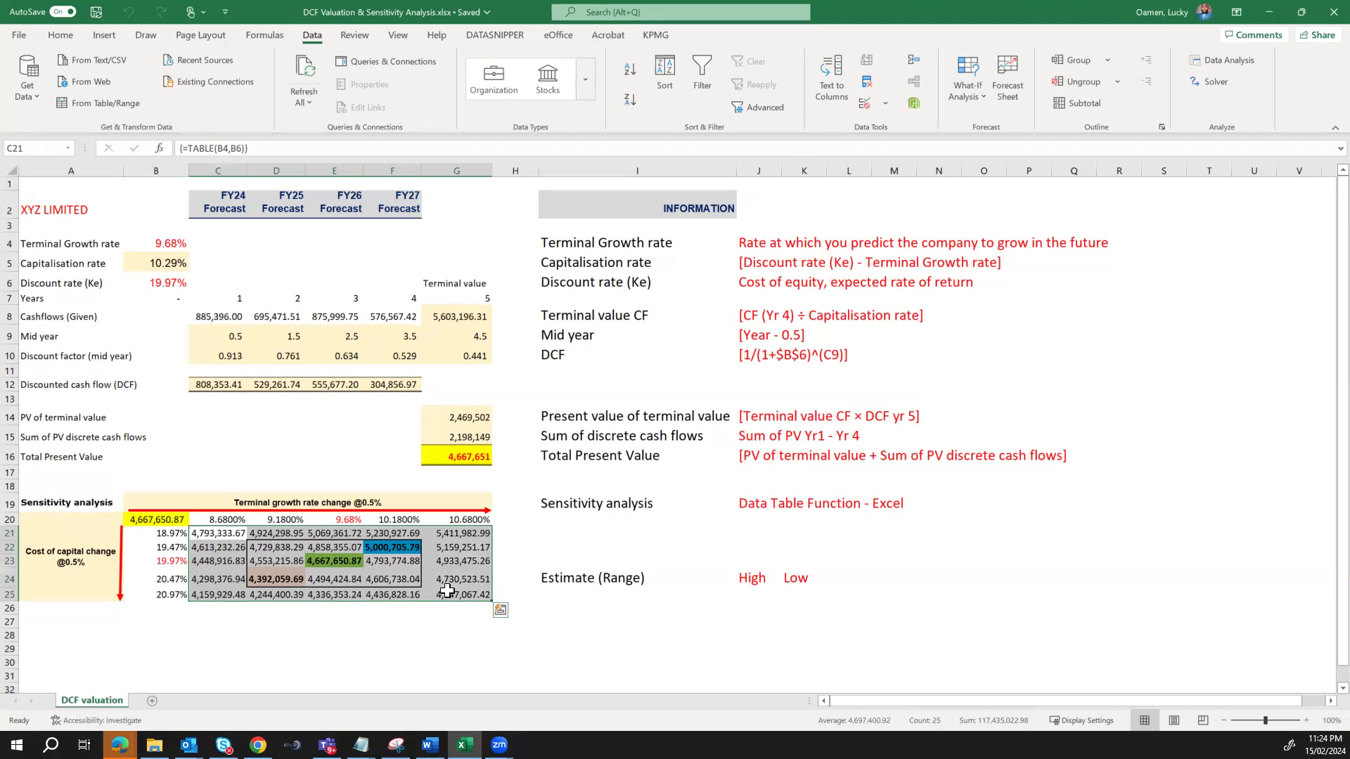
left_click(224, 565)
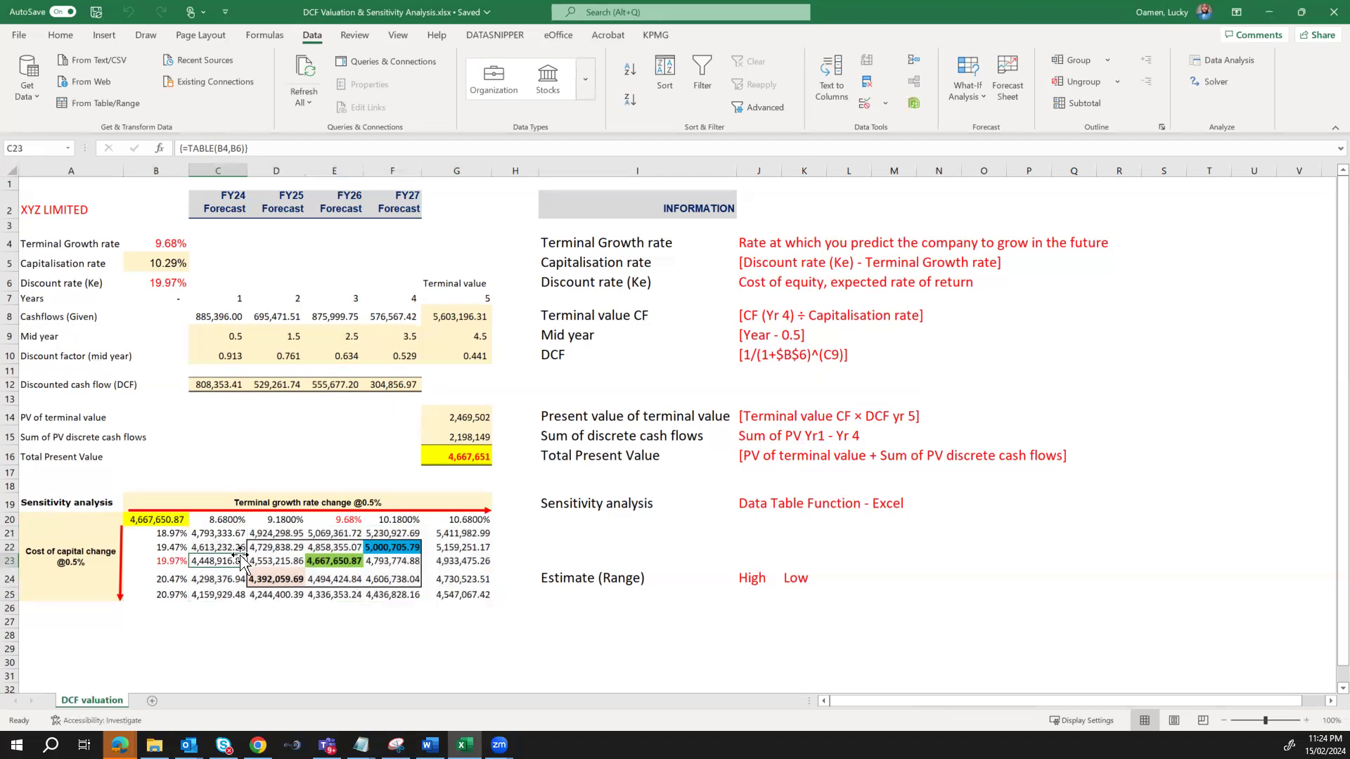
left_click_drag(261, 548, 381, 576)
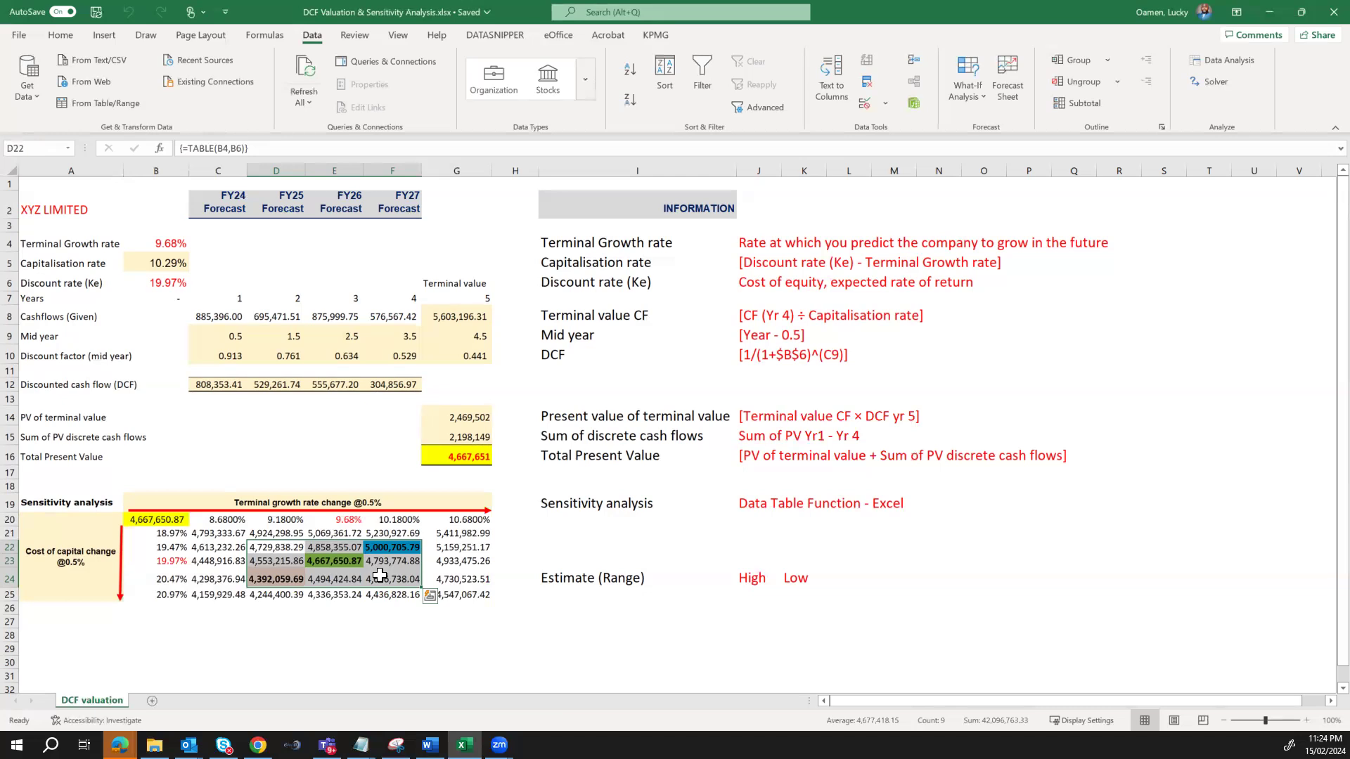
left_click(380, 576)
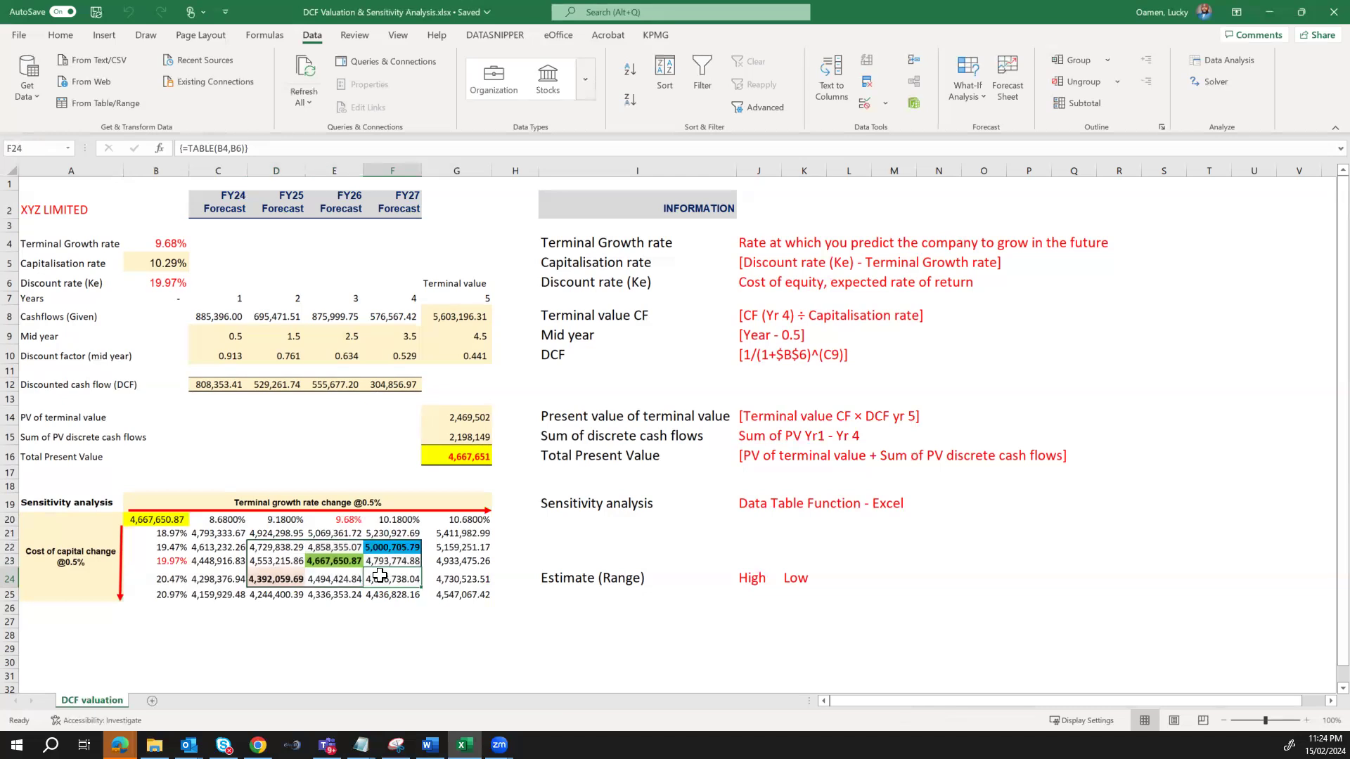
Trace the base, high and low valuations in E23, F22 and D24 to their growth rate and cost of capital headings.
left_click(352, 523)
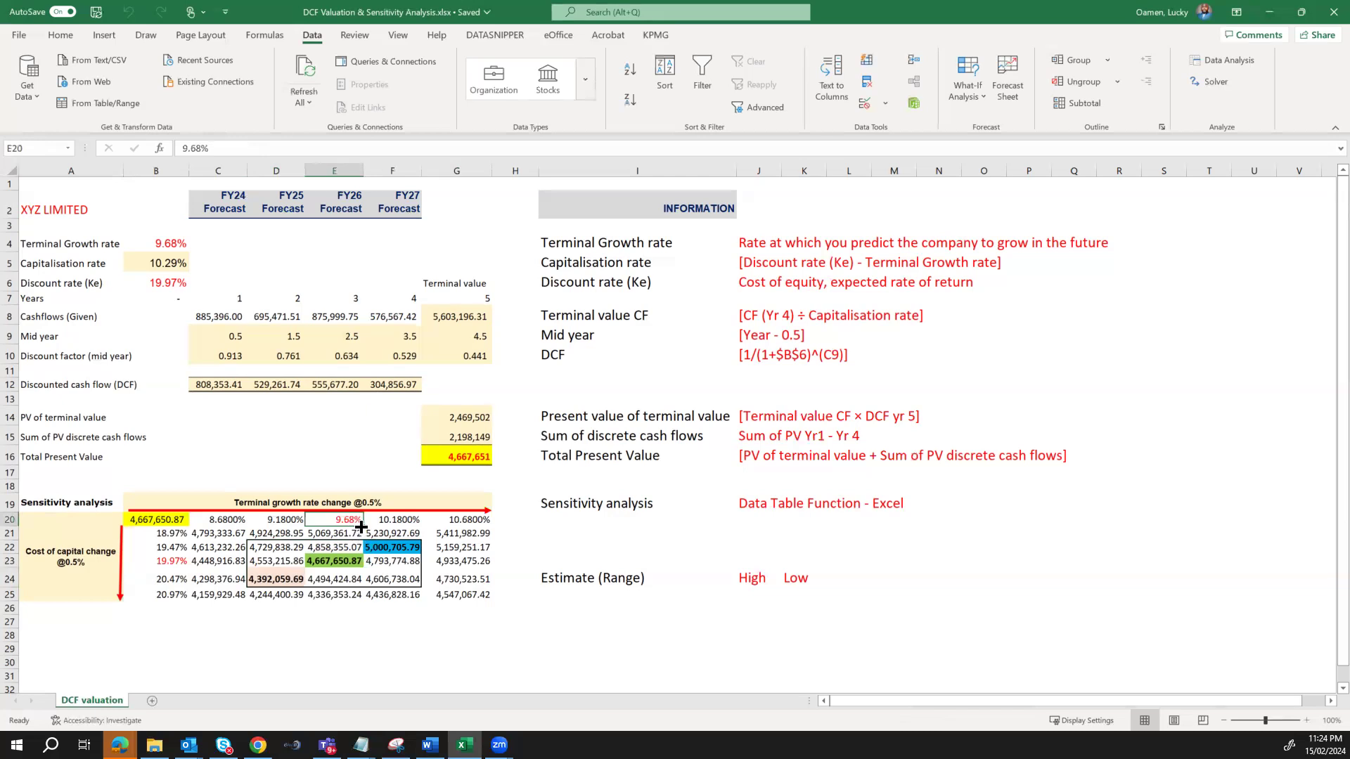
left_click(168, 562)
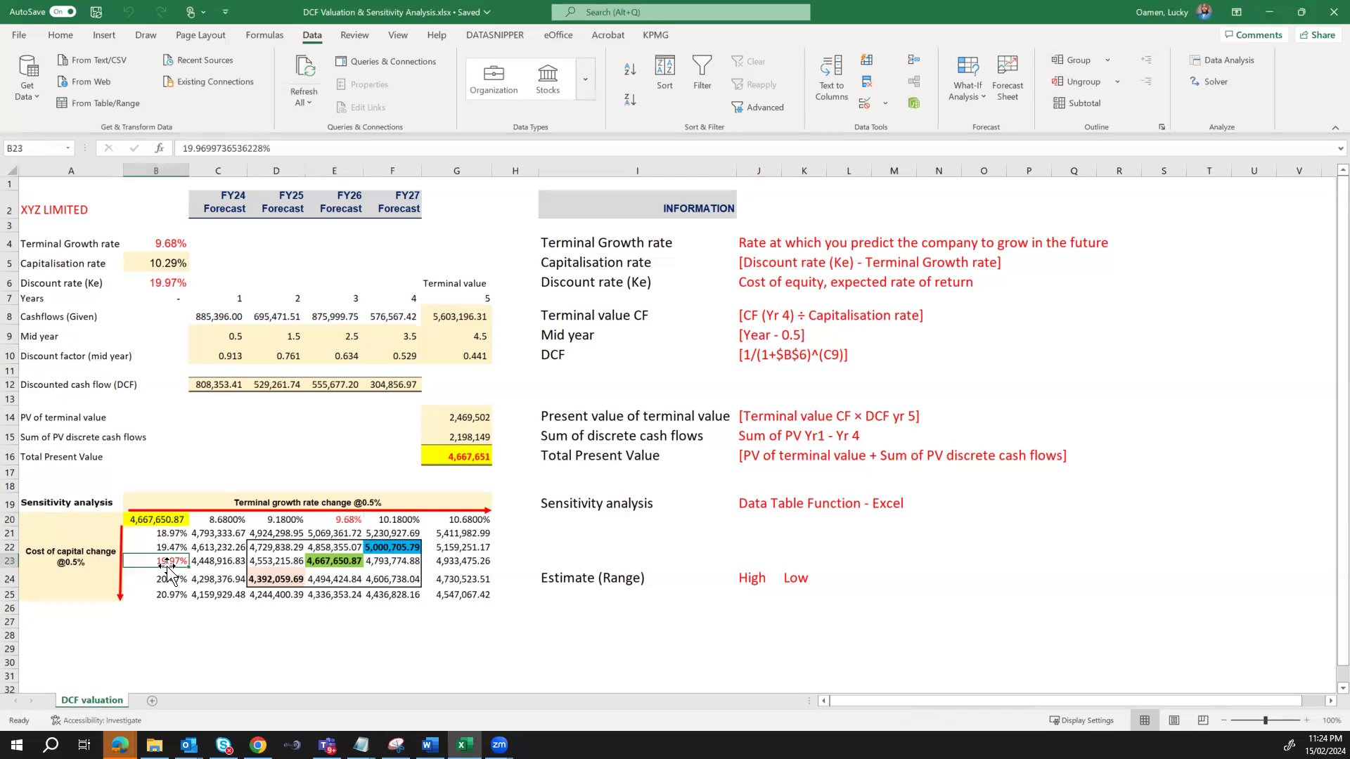
left_click(349, 562)
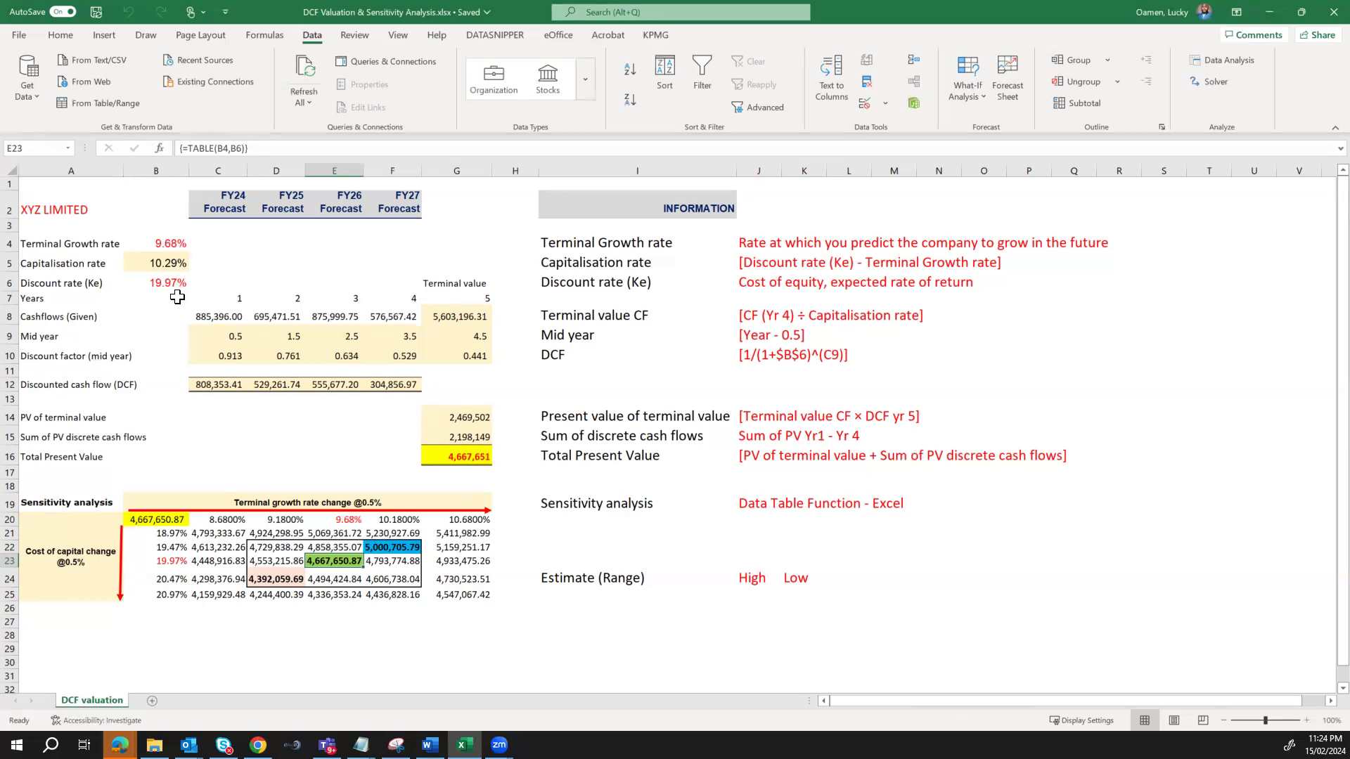
left_click(406, 521)
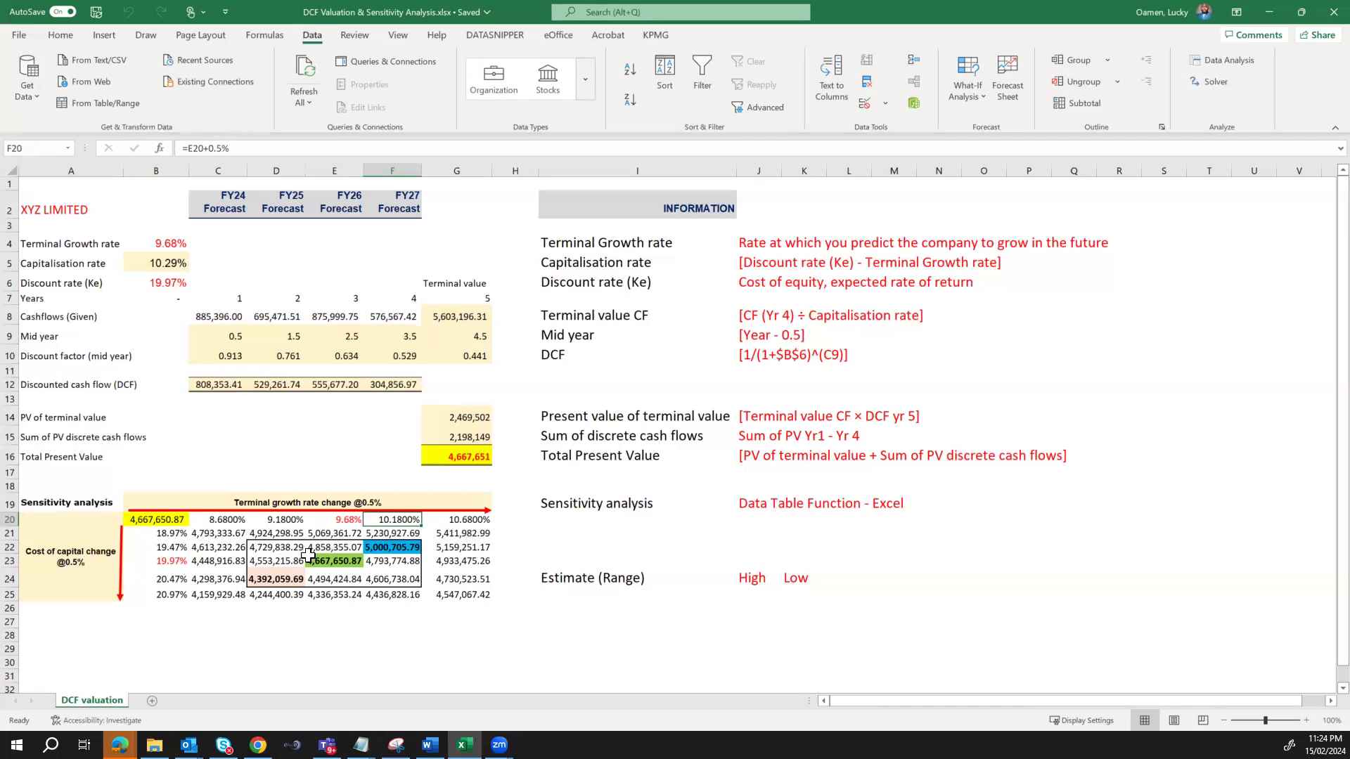
left_click(412, 548)
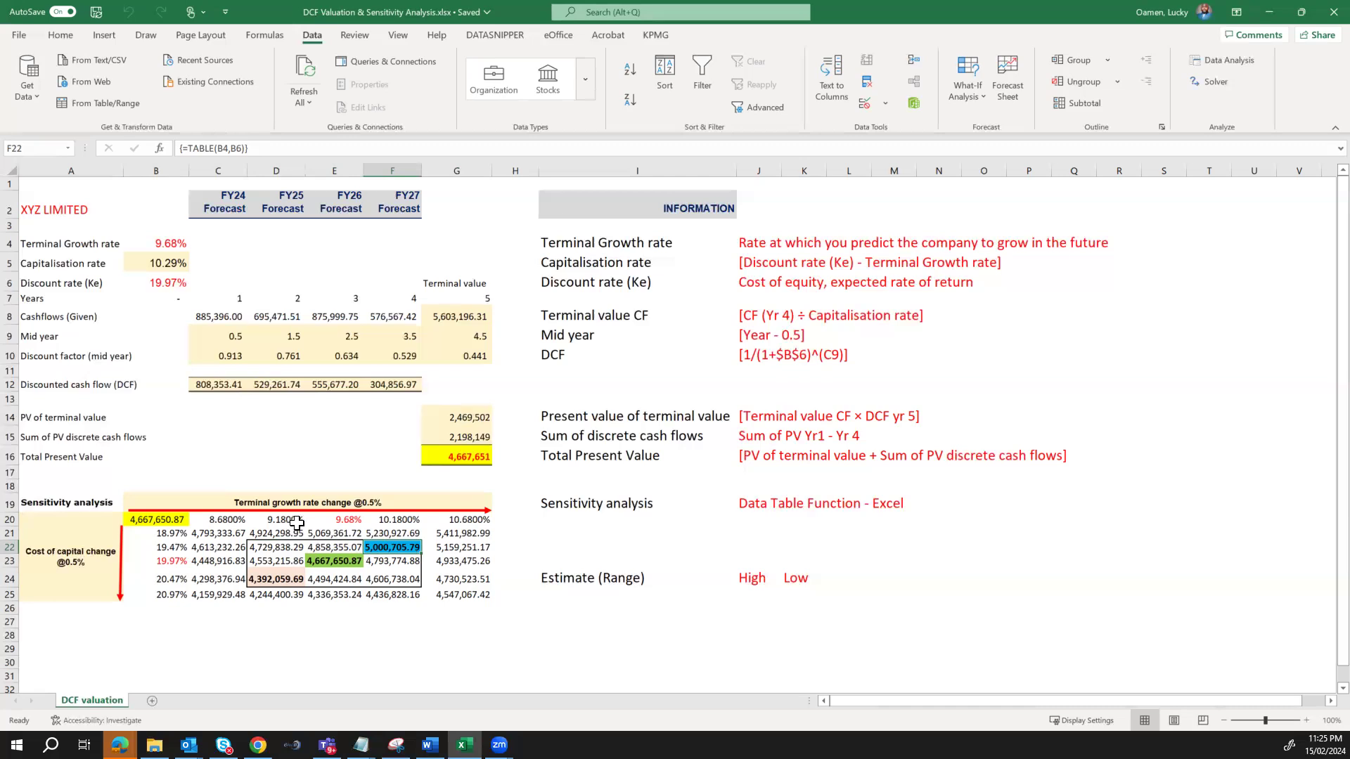
left_click(182, 582)
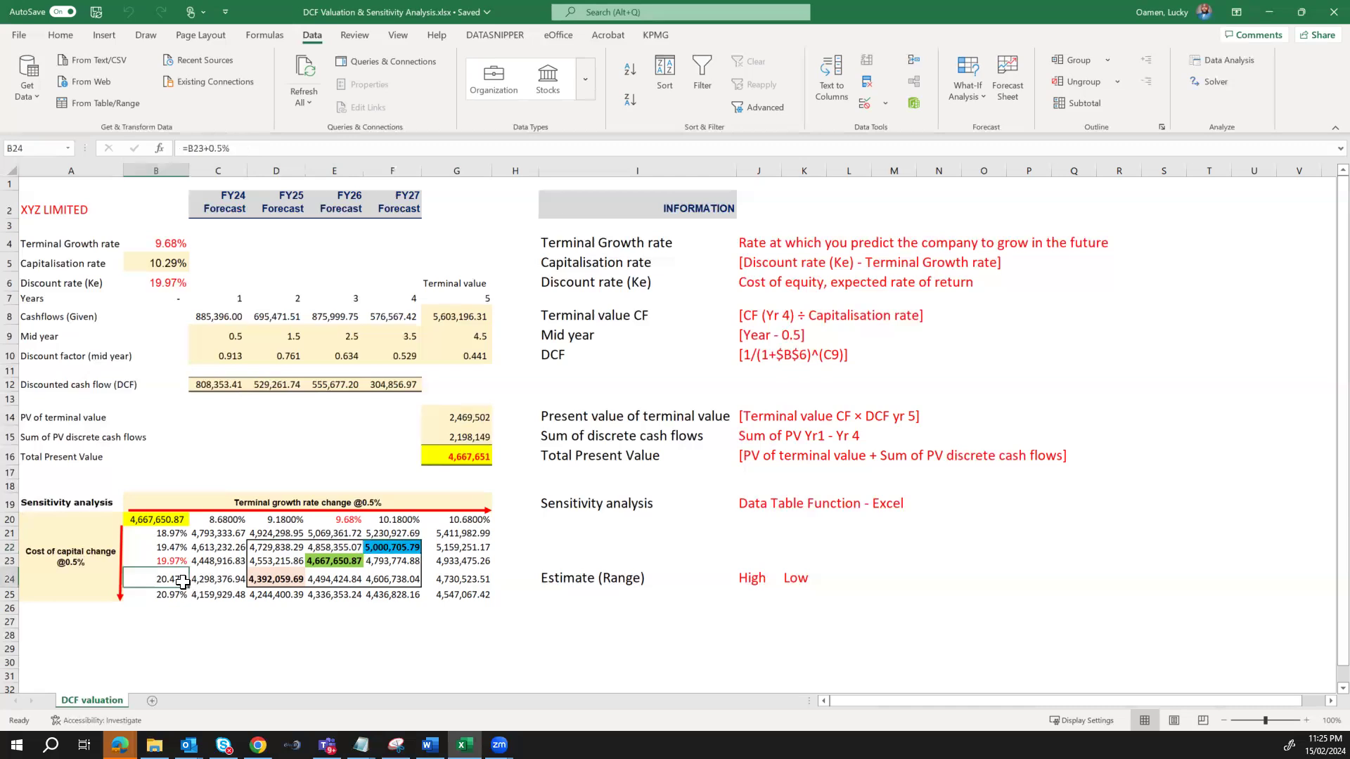
left_click(289, 577)
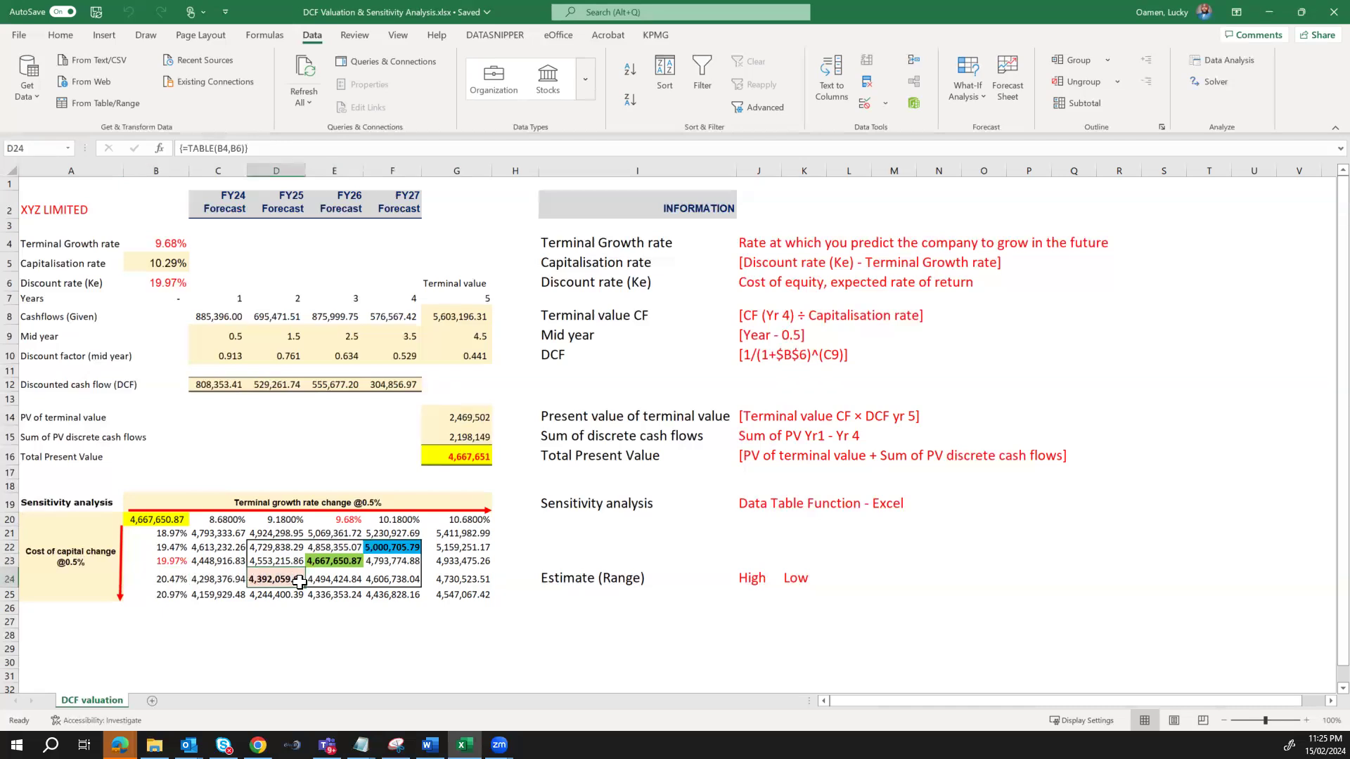
left_click(404, 547)
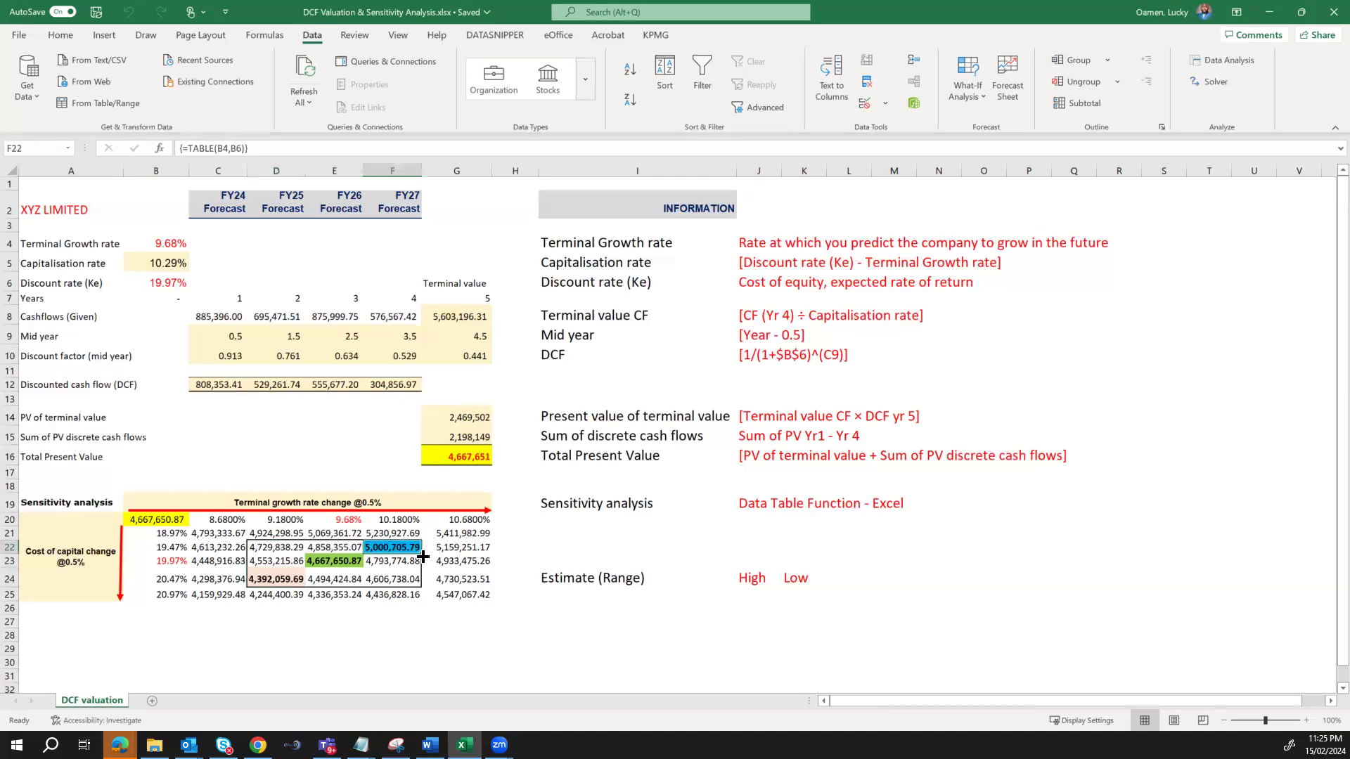
left_click(281, 581)
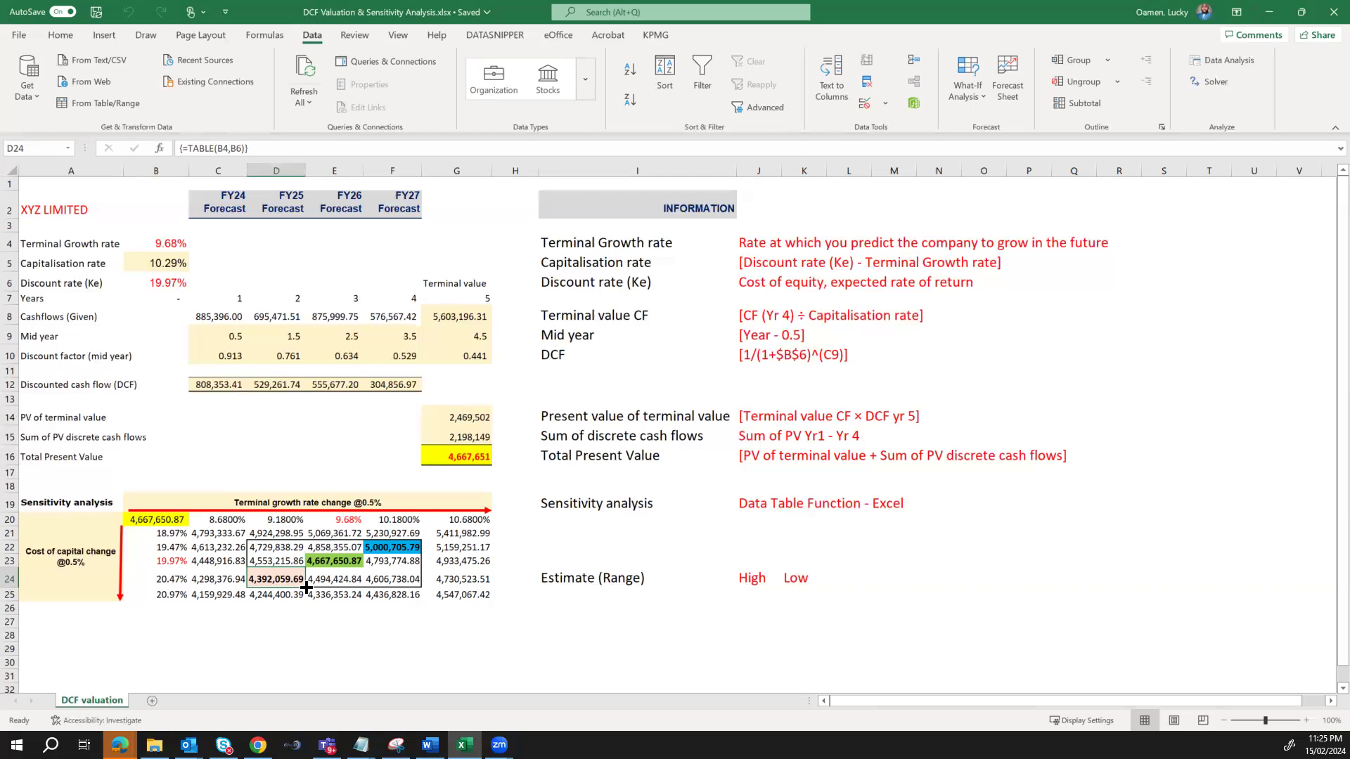
Link the High estimate in J25 to the sensitivity table with =F22 and the Low estimate in K25 with =D24.
left_click(757, 580)
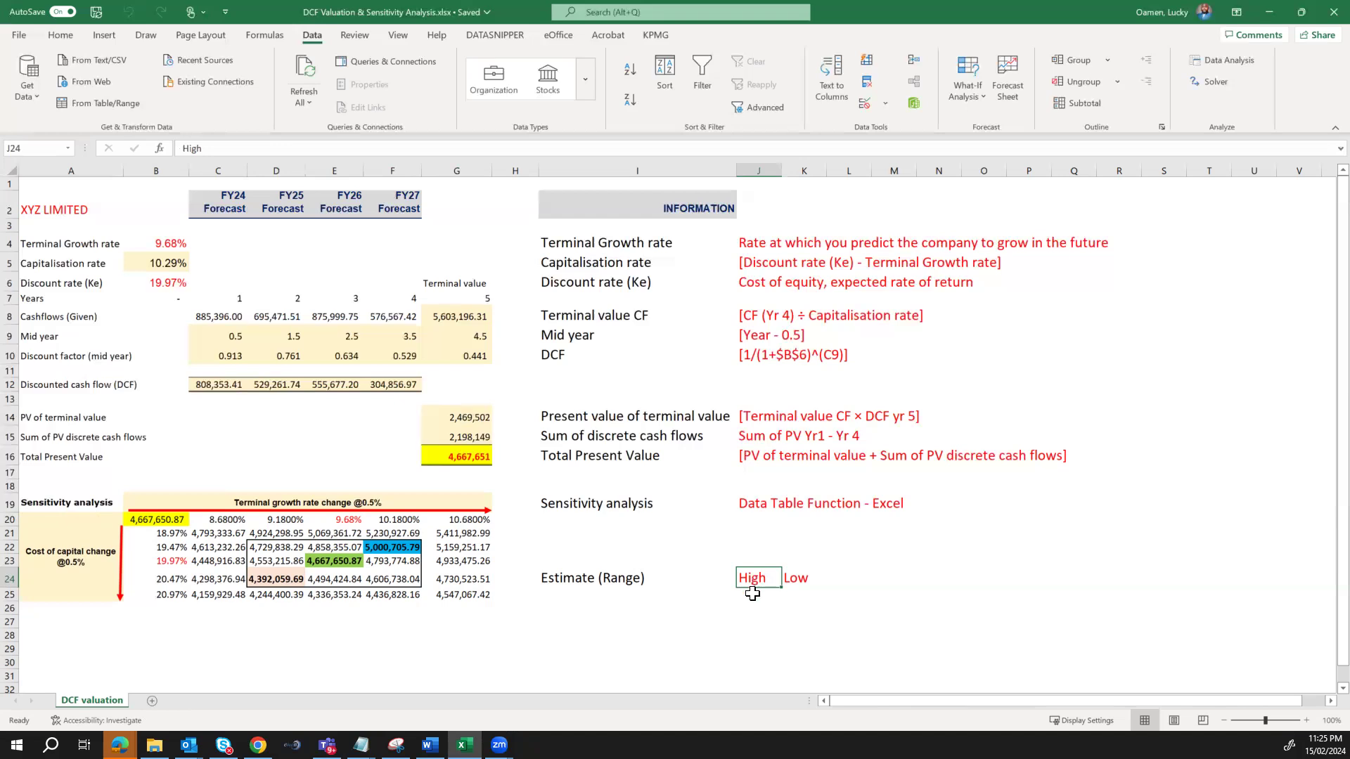
left_click(757, 597)
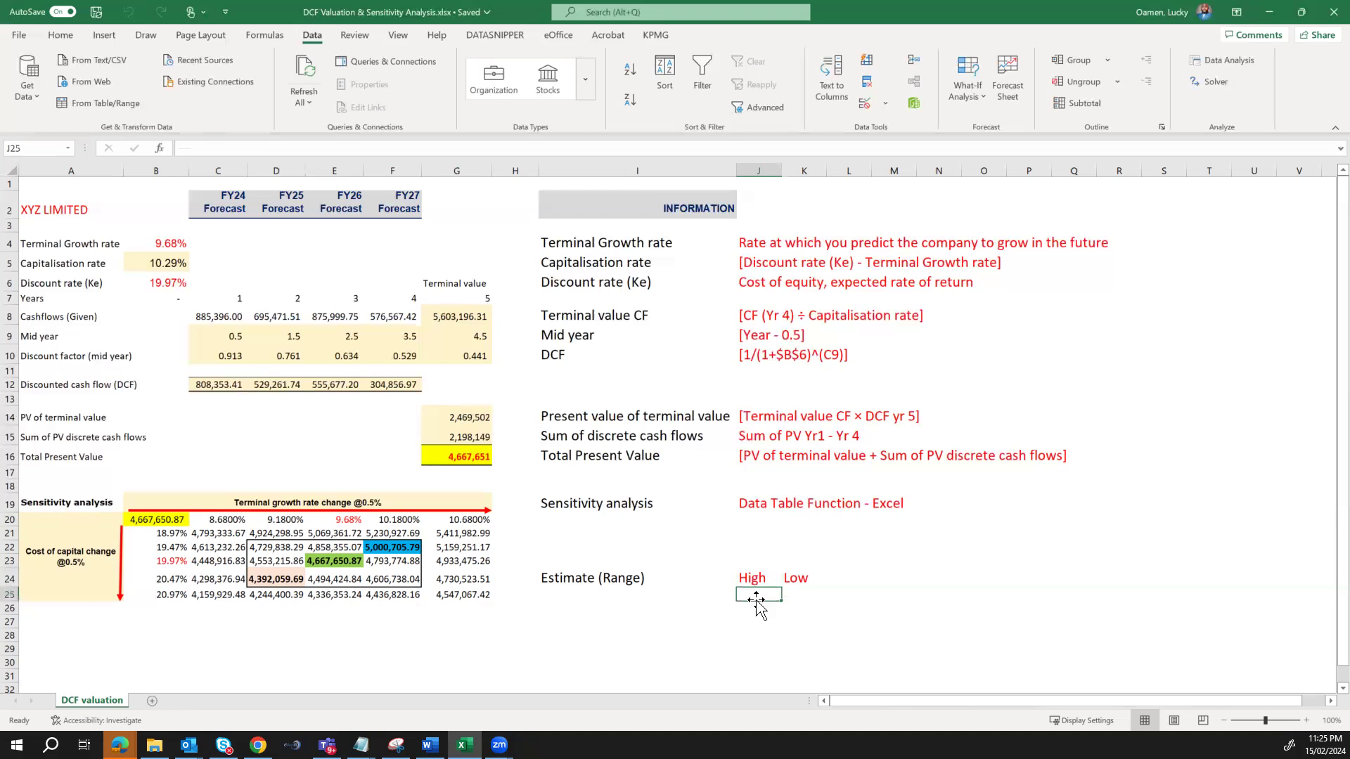
type("=")
left_click(399, 548)
key("ctrl+Return")
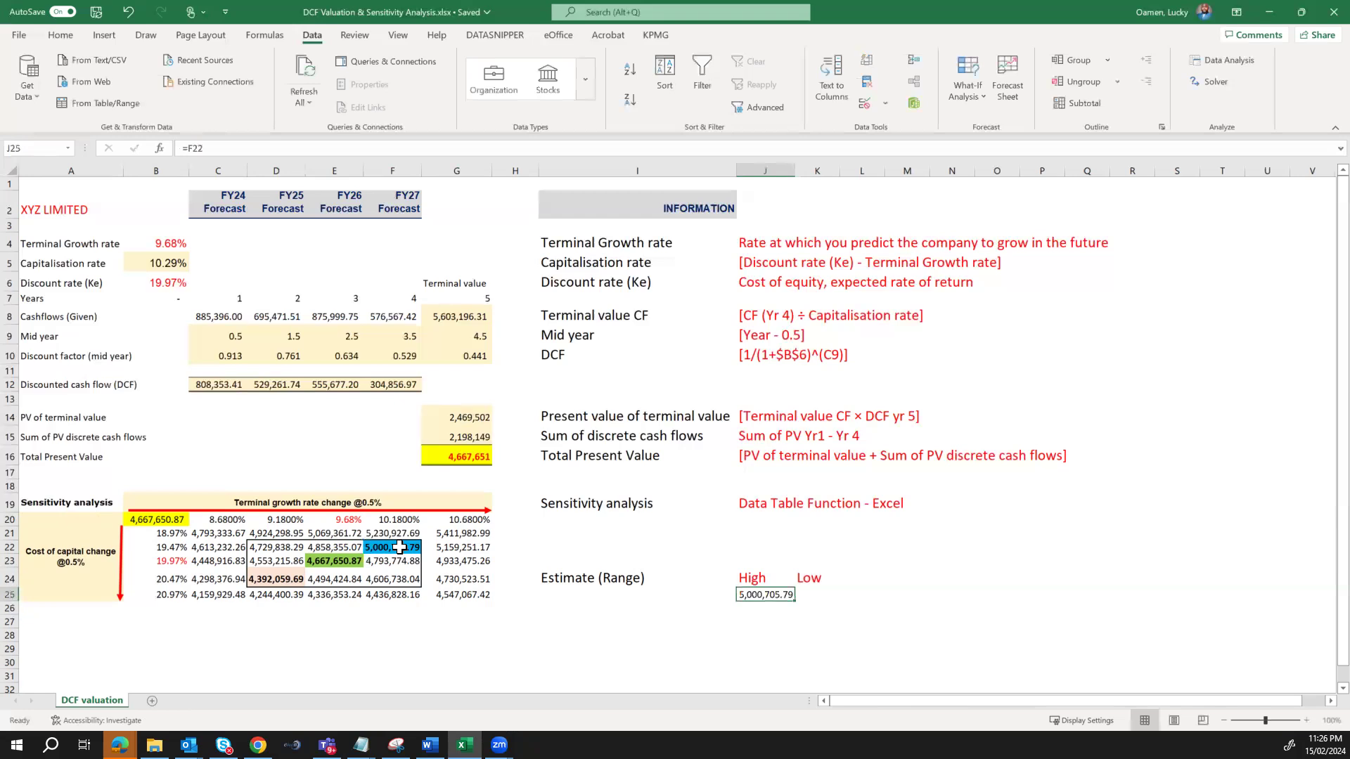
key("Right")
type("=")
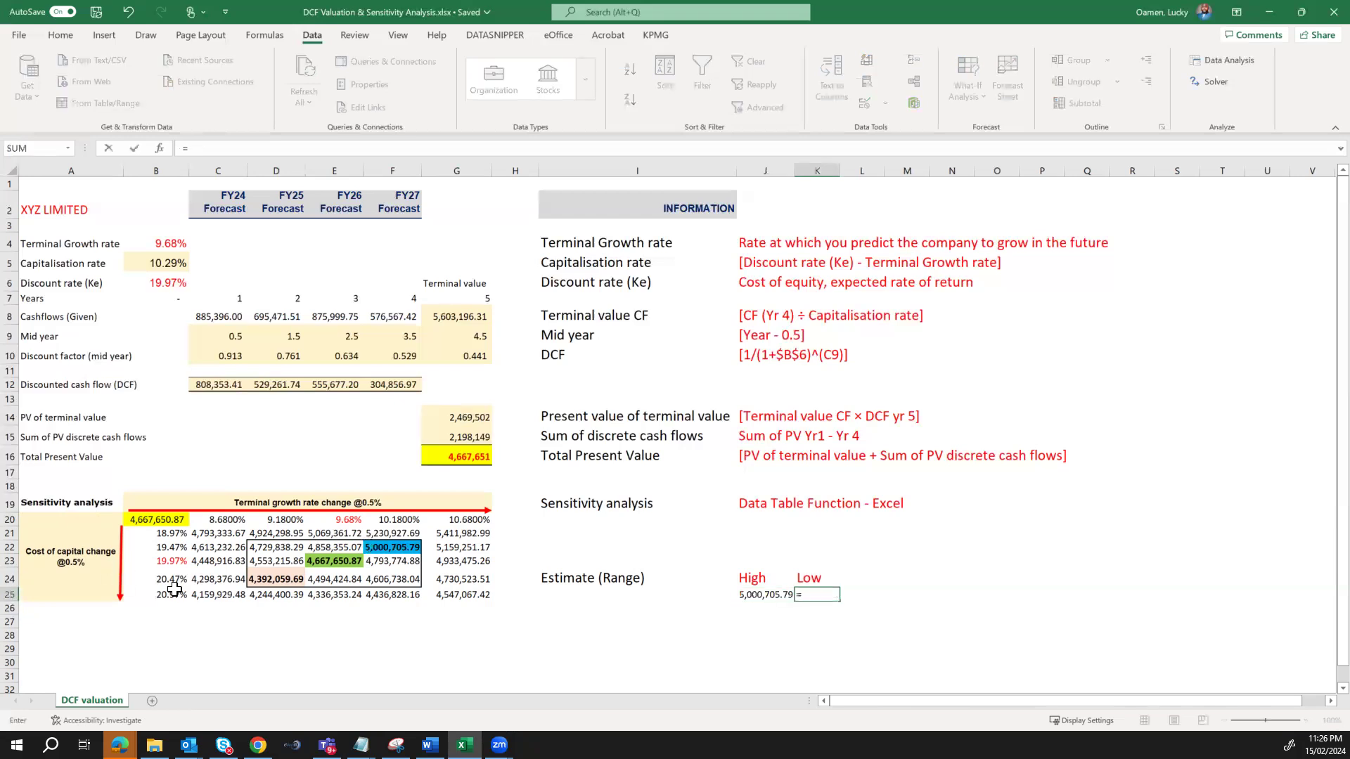
left_click(271, 573)
key("ctrl+Return")
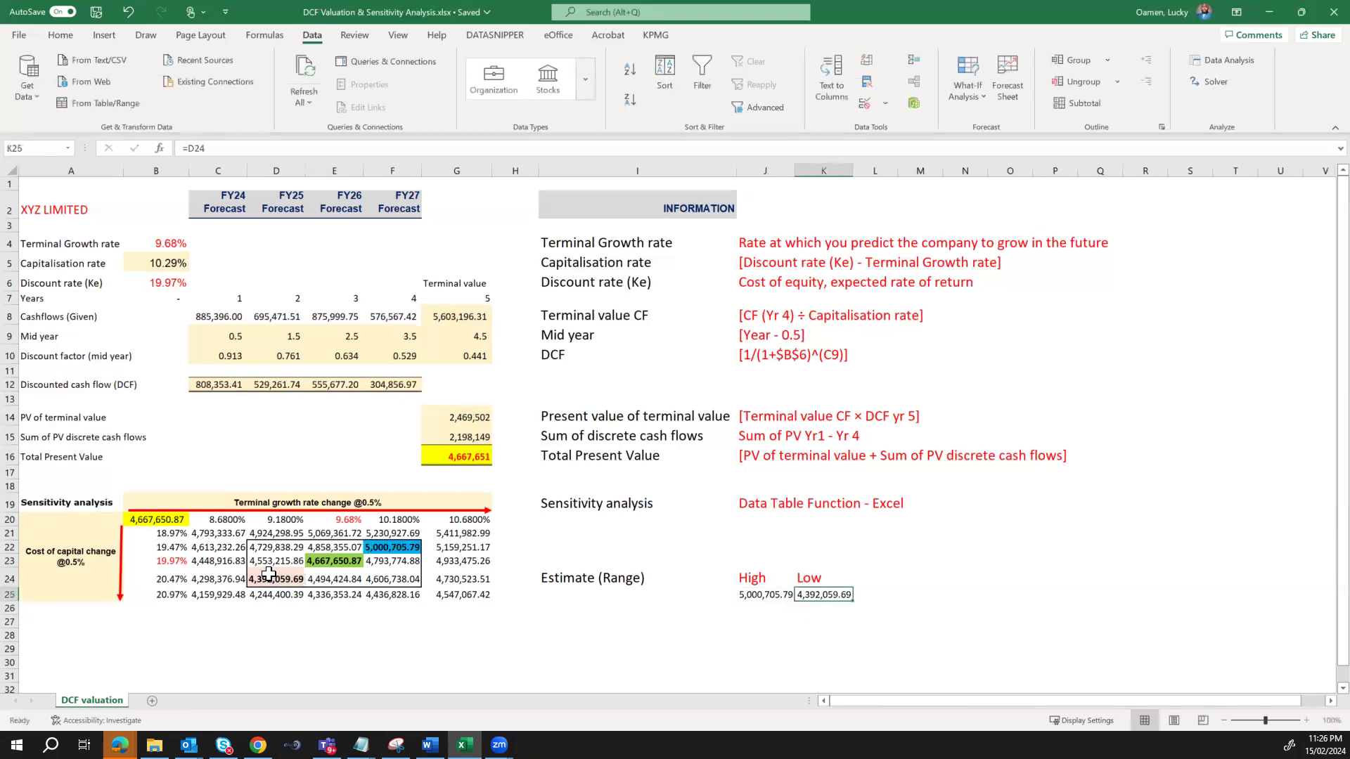
Copy the red text format of J19 onto J25:K25 and apply the thousands-separated number format with two decimals.
left_click(766, 505)
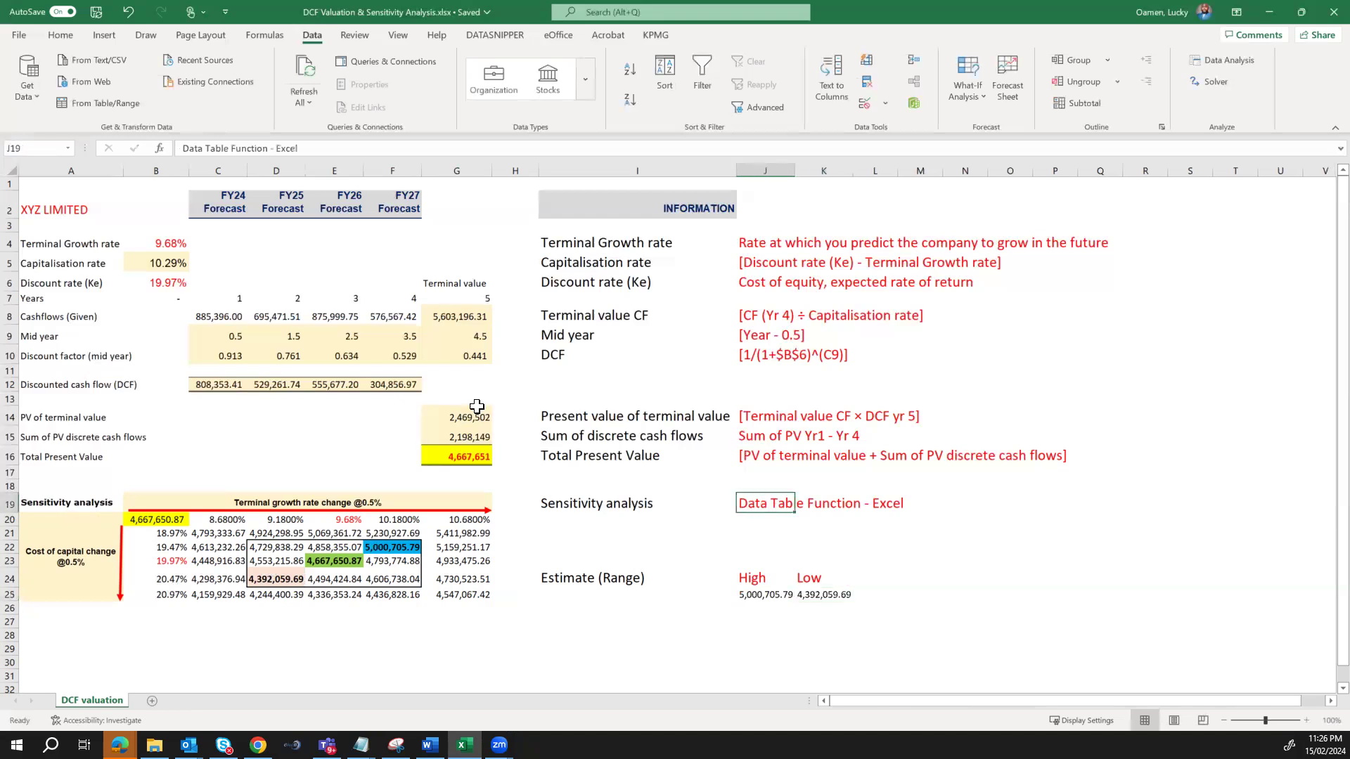
left_click(60, 36)
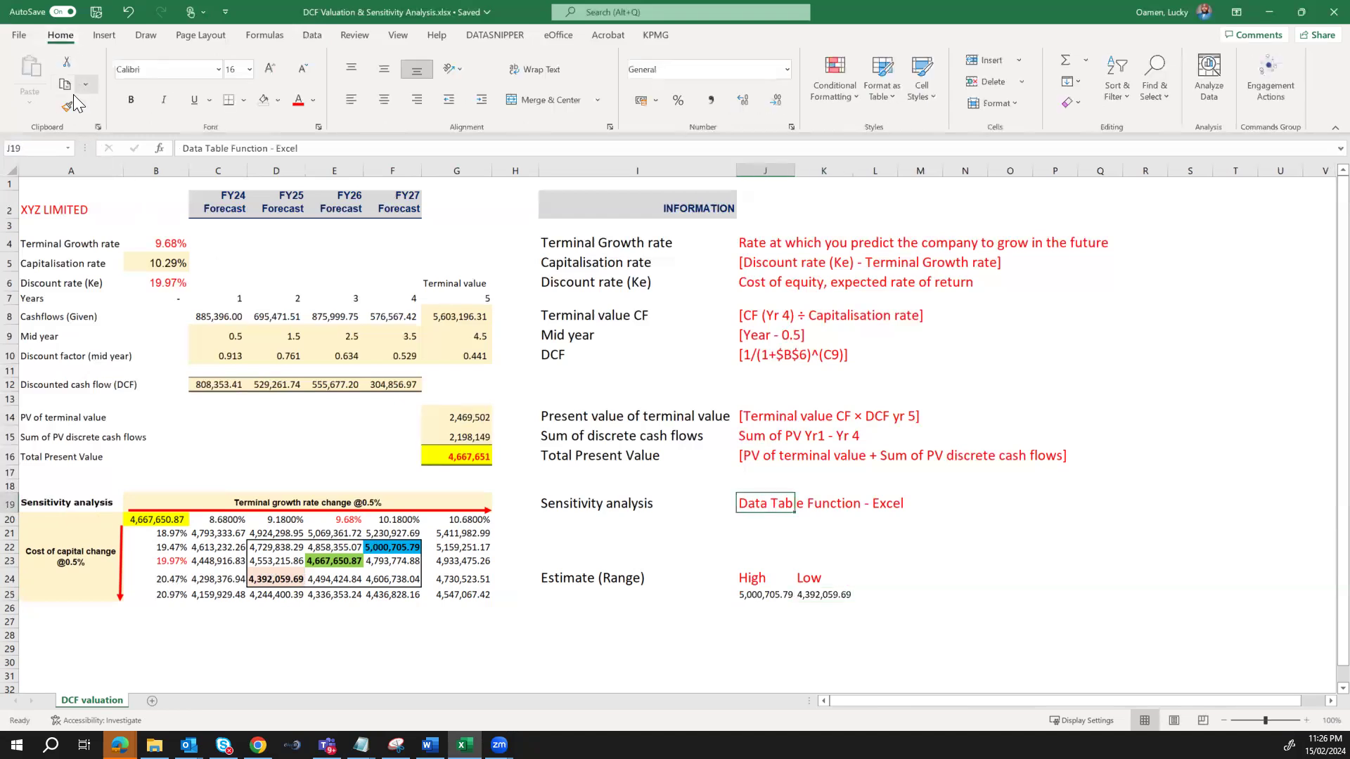
left_click(67, 107)
left_click_drag(744, 596, 801, 598)
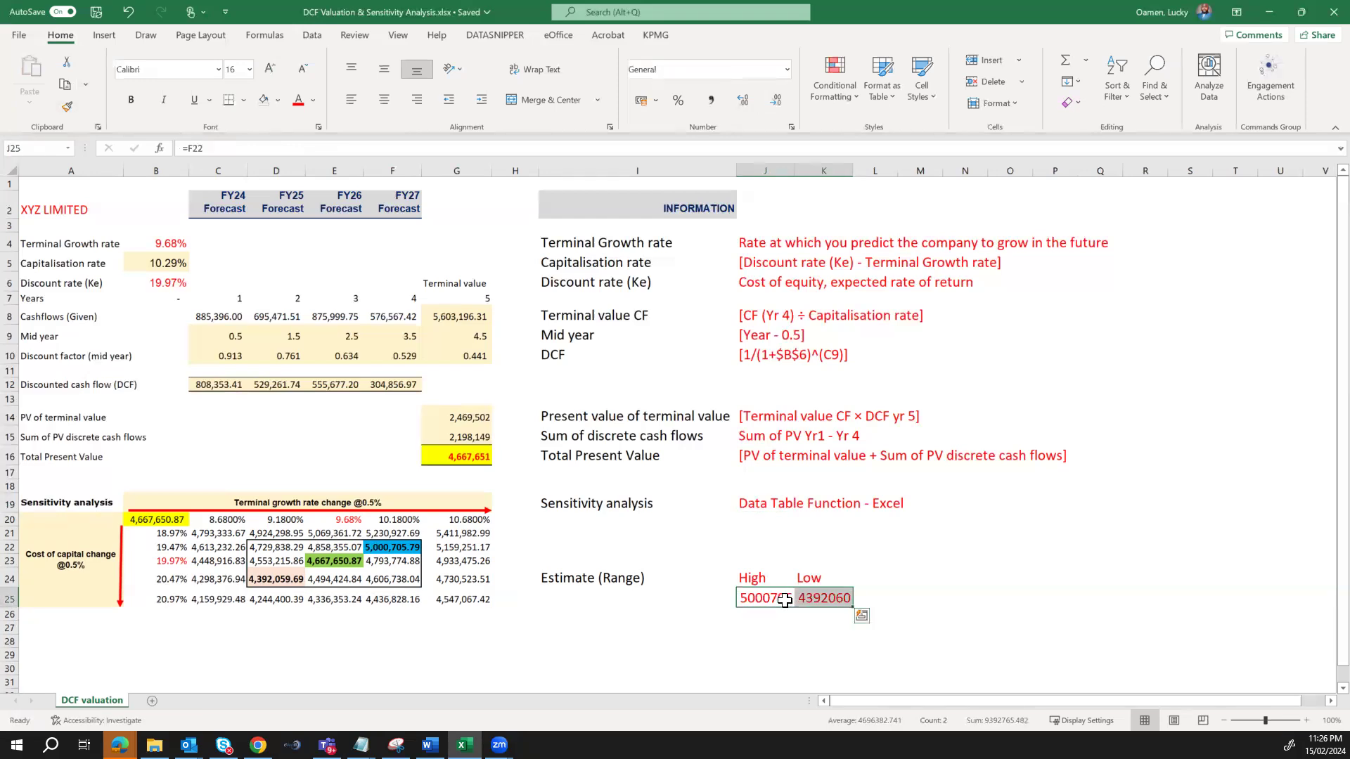
key("ctrl+shift+1")
left_click(784, 600)
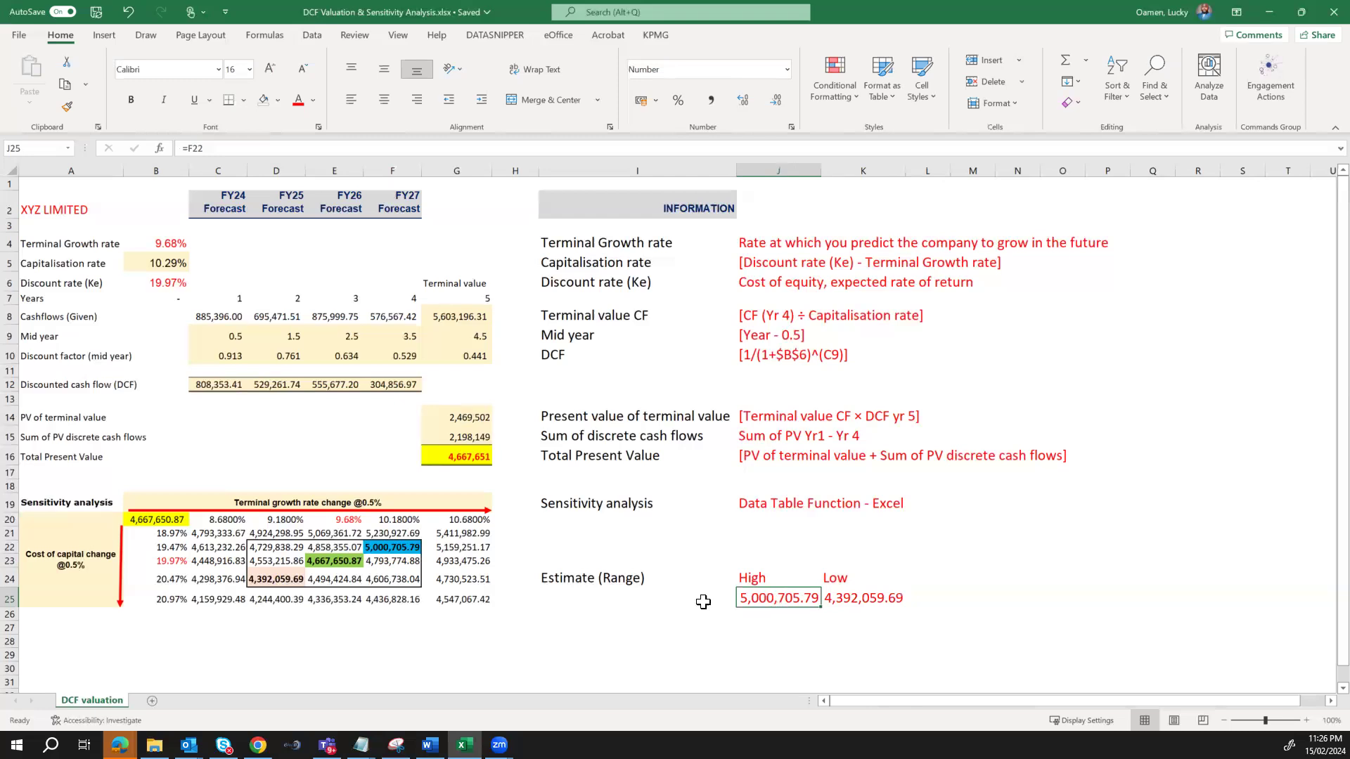
Label the estimate row in I25 as "Present value".
left_click(580, 597)
type("Pr")
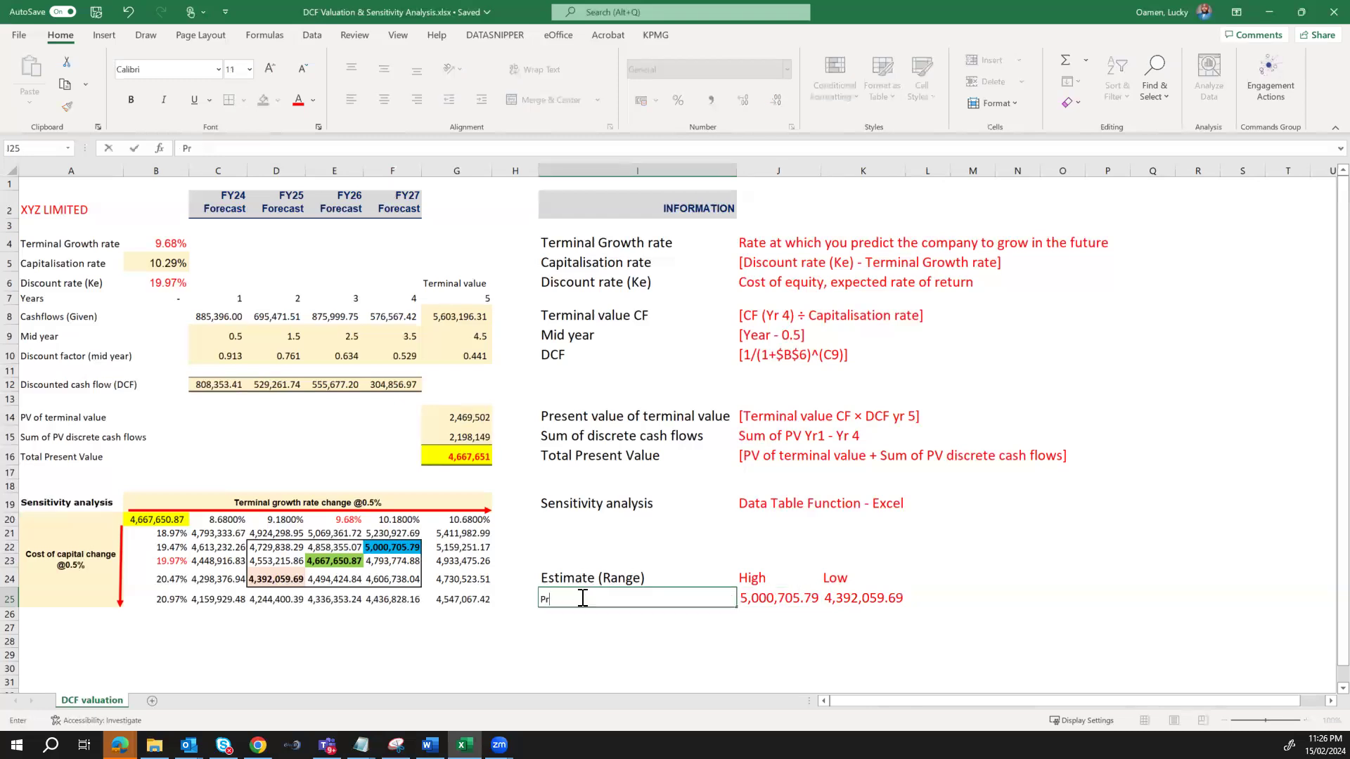
type("esent value")
key("Return")
Copy the format of the Estimate (Range) label in I24 onto the Present value label in I25.
key("Up")
key("Up")
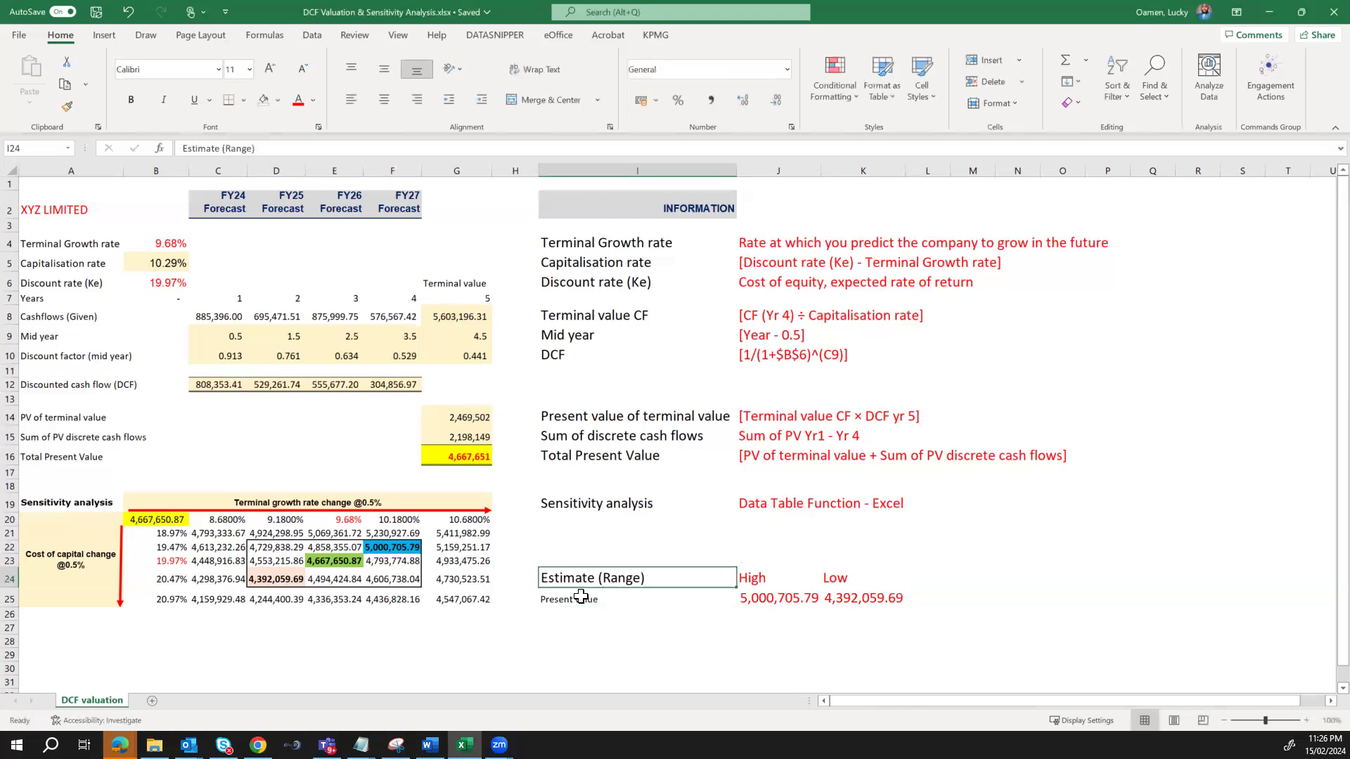
double_click(66, 107)
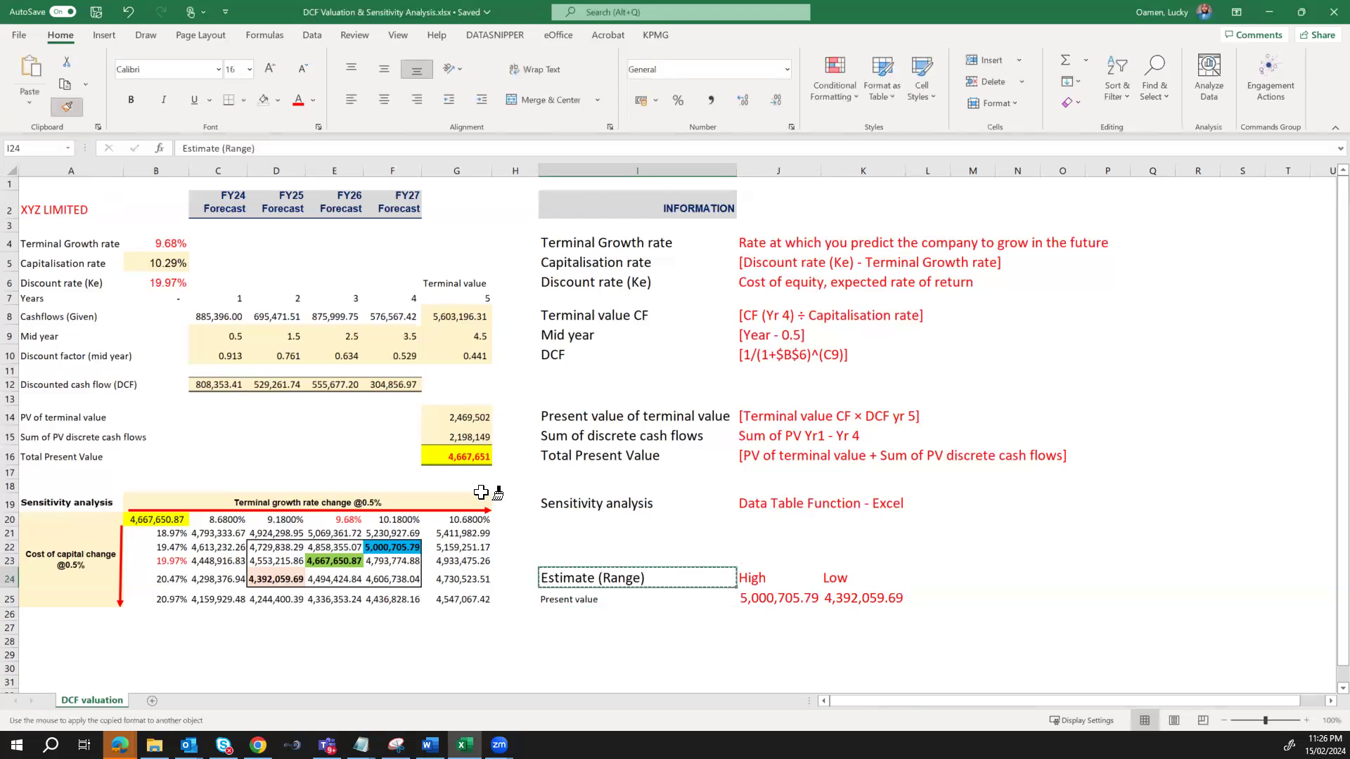
left_click(558, 599)
key("Escape")
left_click(875, 601)
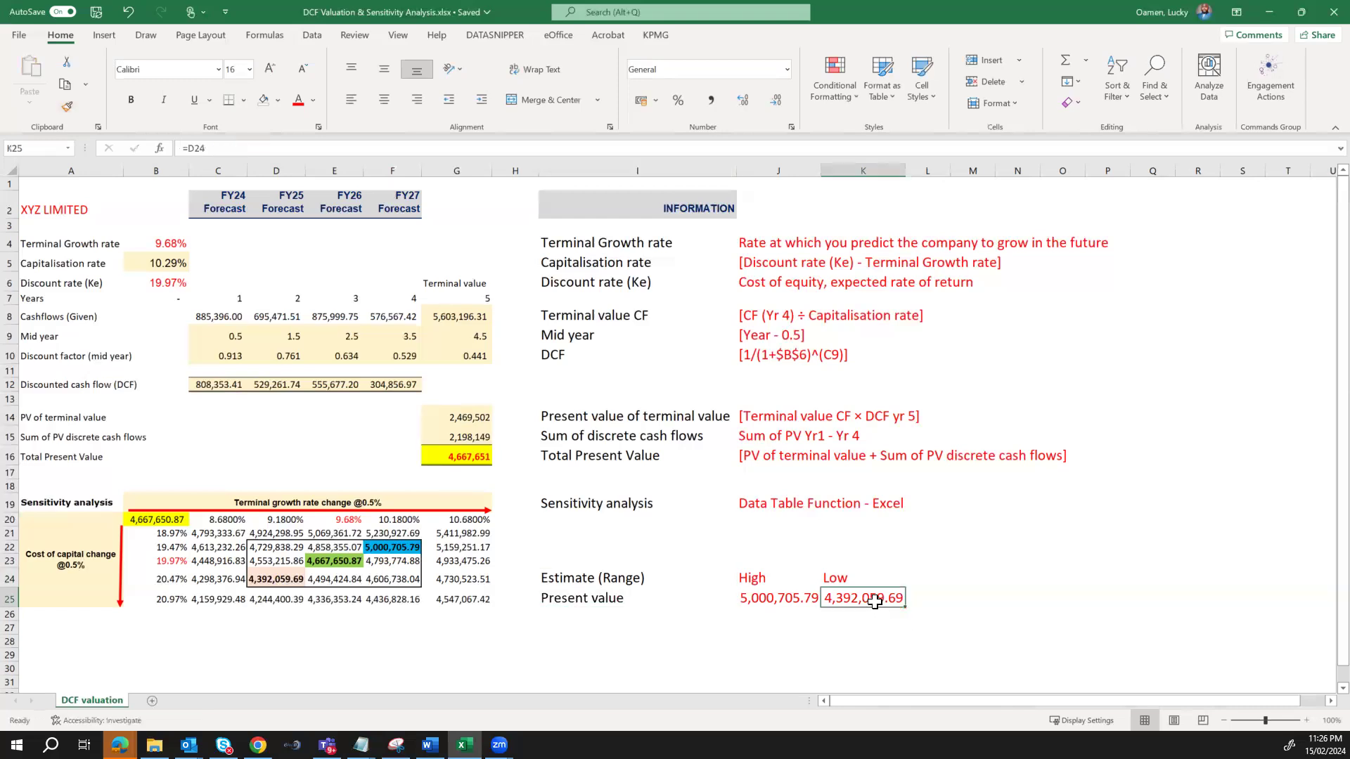